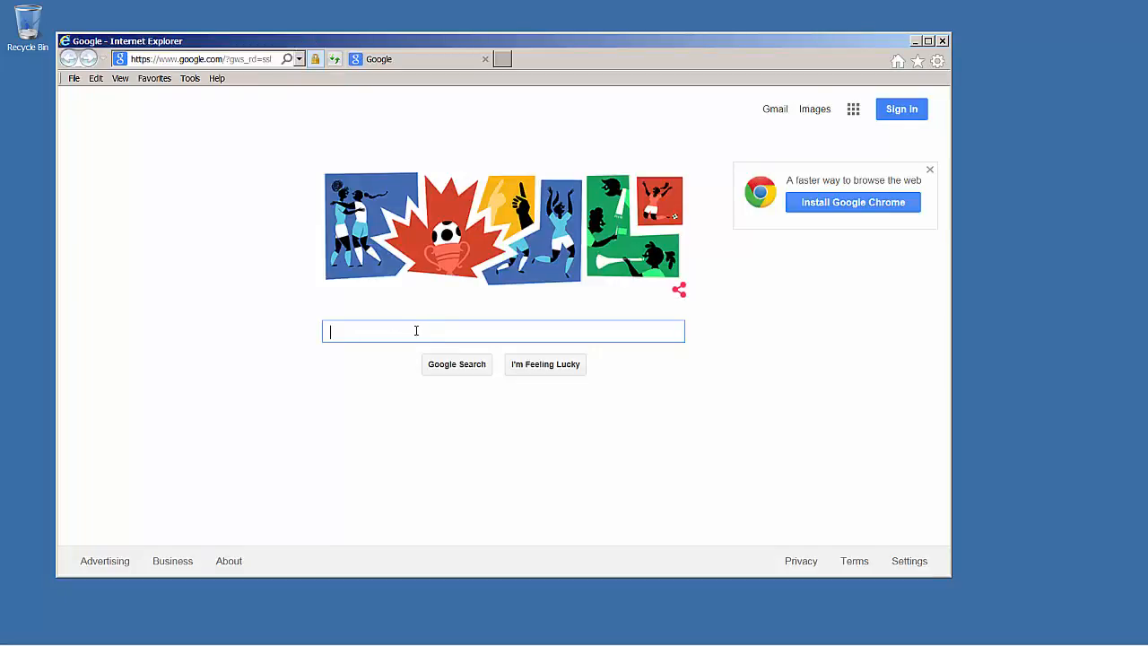
Search Google for "android studio" and open the Android Studio Overview result.
type("android st")
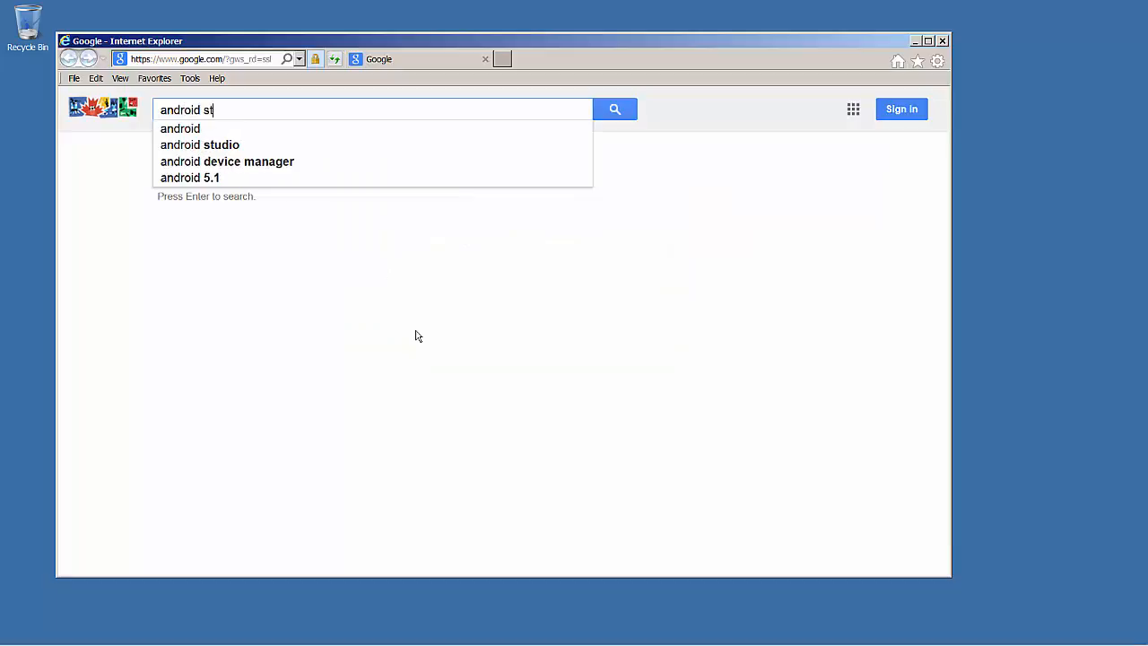
type("udio")
key("Return")
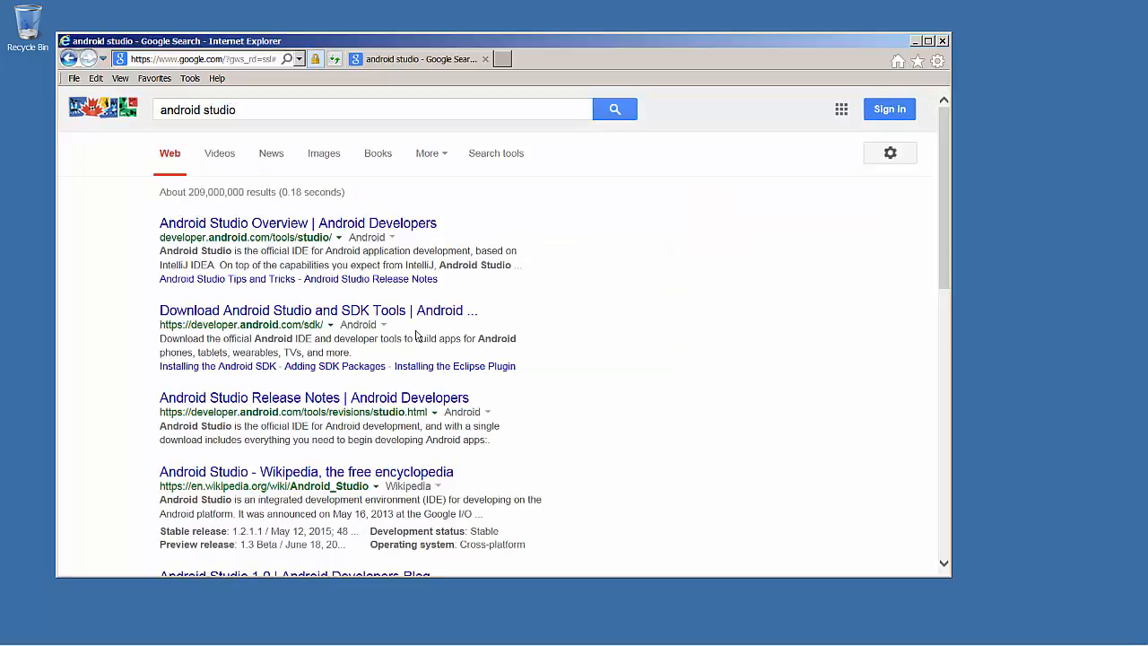
left_click(359, 224)
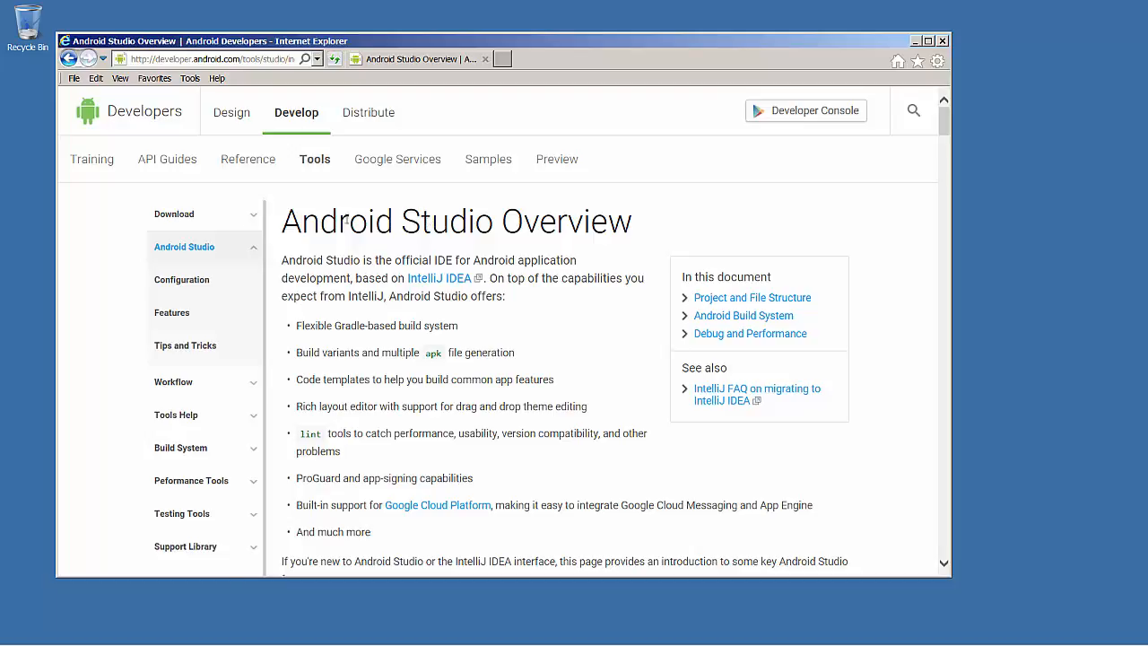
Open the Android Studio download page and go to its System Requirements section.
left_click(181, 219)
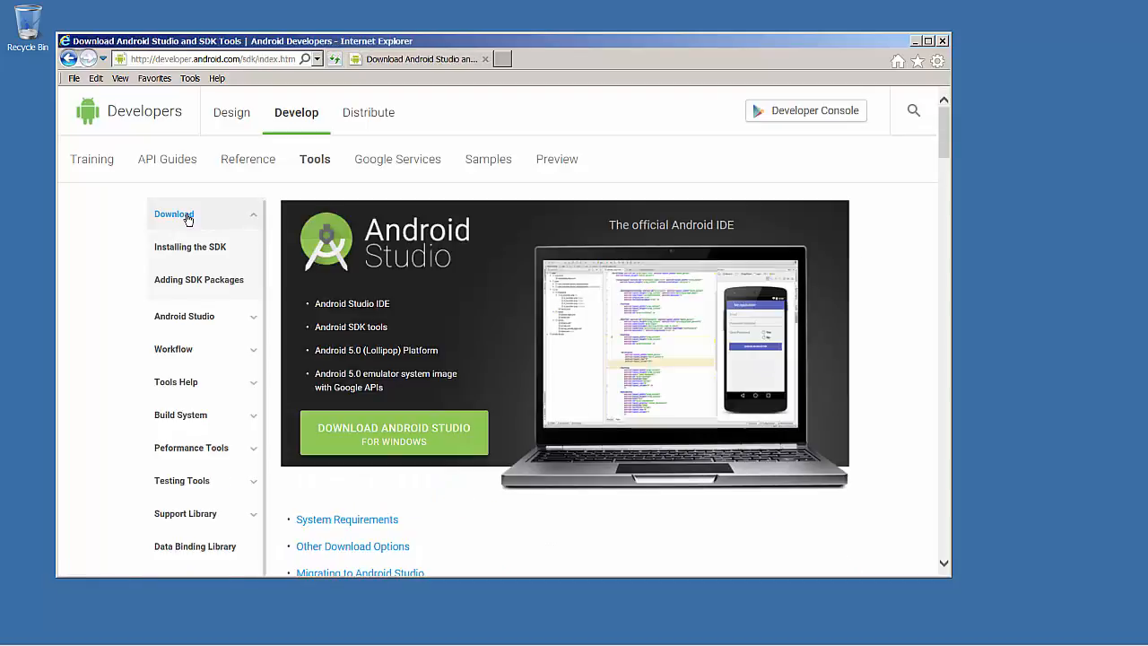
scroll(463, 429, "down", 1)
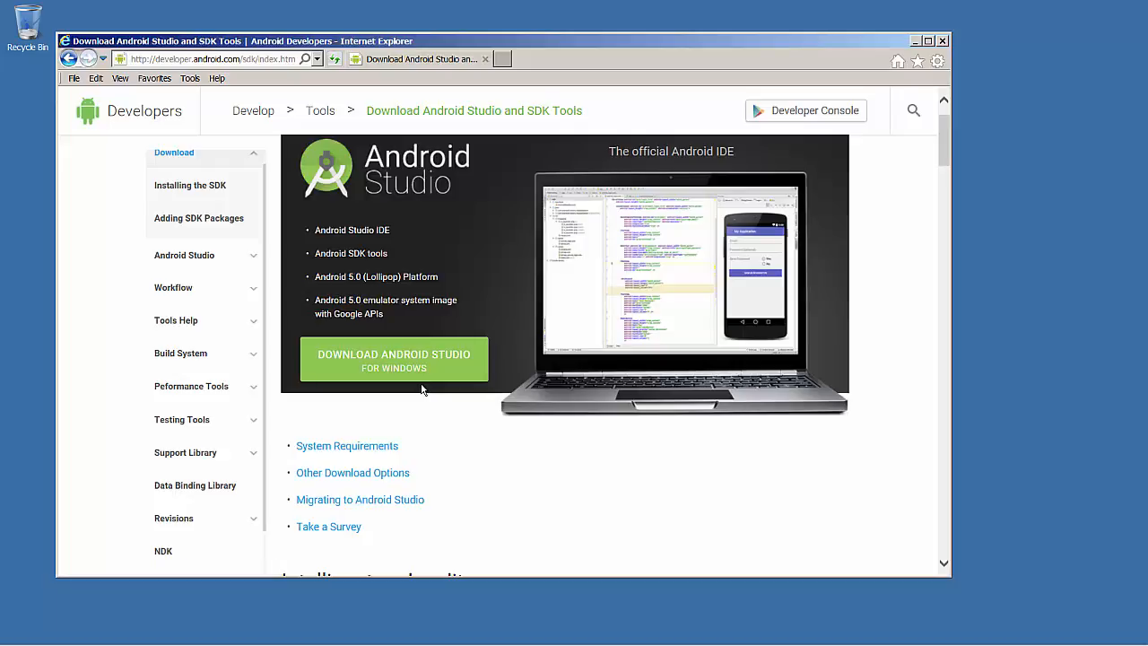
scroll(433, 408, "down", 1)
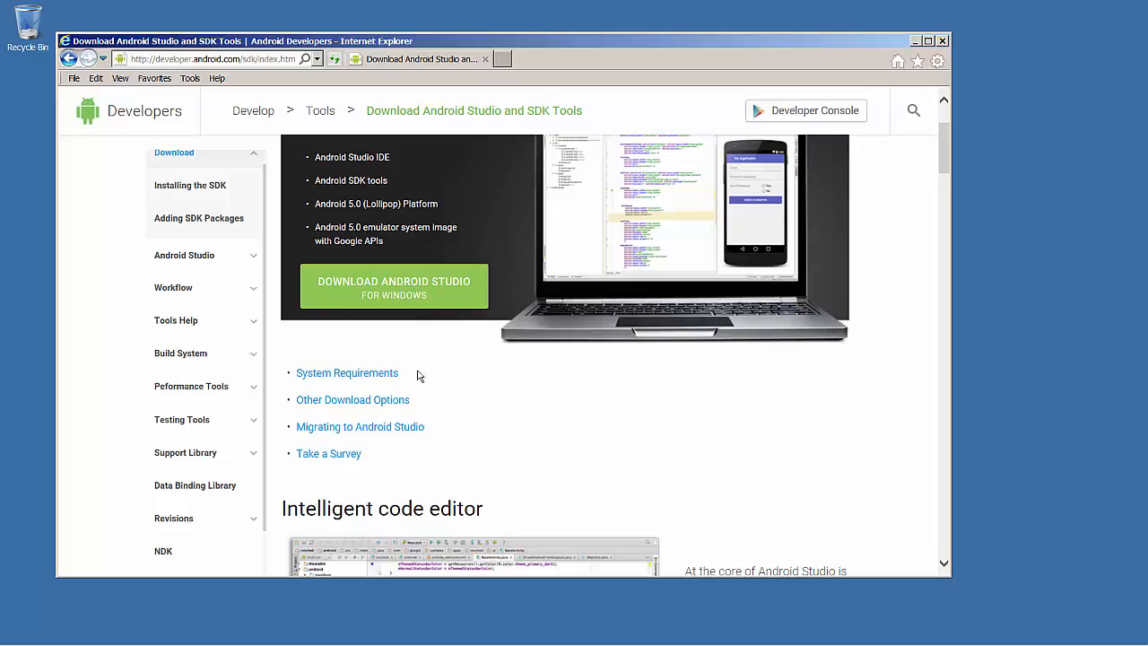
left_click(364, 376)
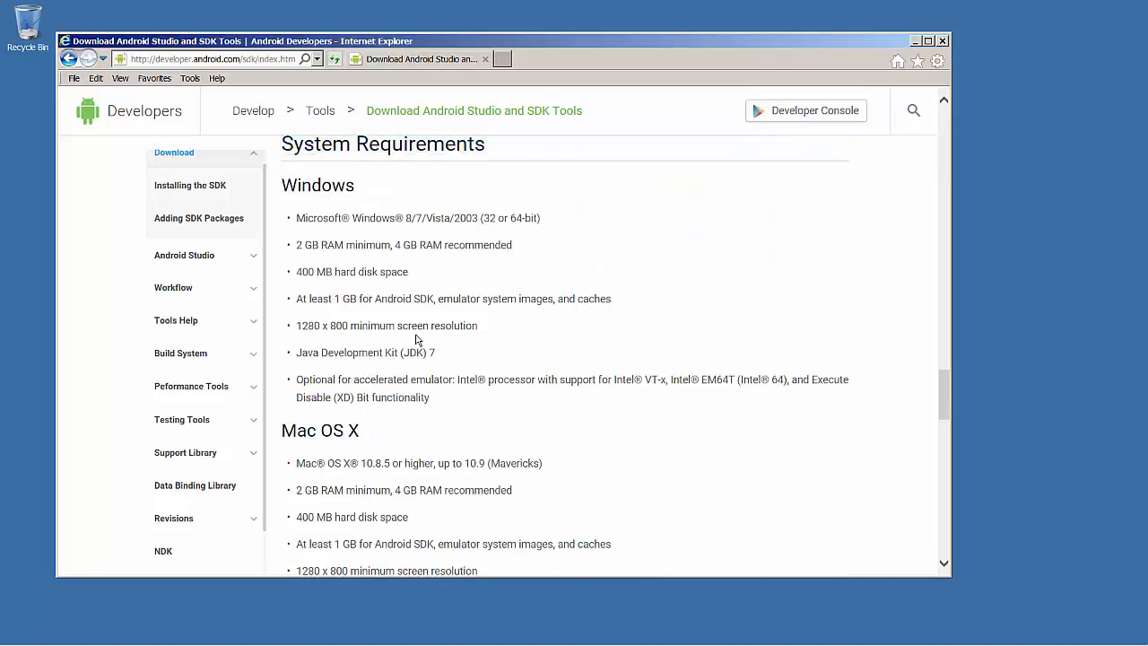
Highlight the Windows heading and review the system requirements for Windows, Mac OS X and Linux.
double_click(316, 184)
scroll(387, 272, "down", 2)
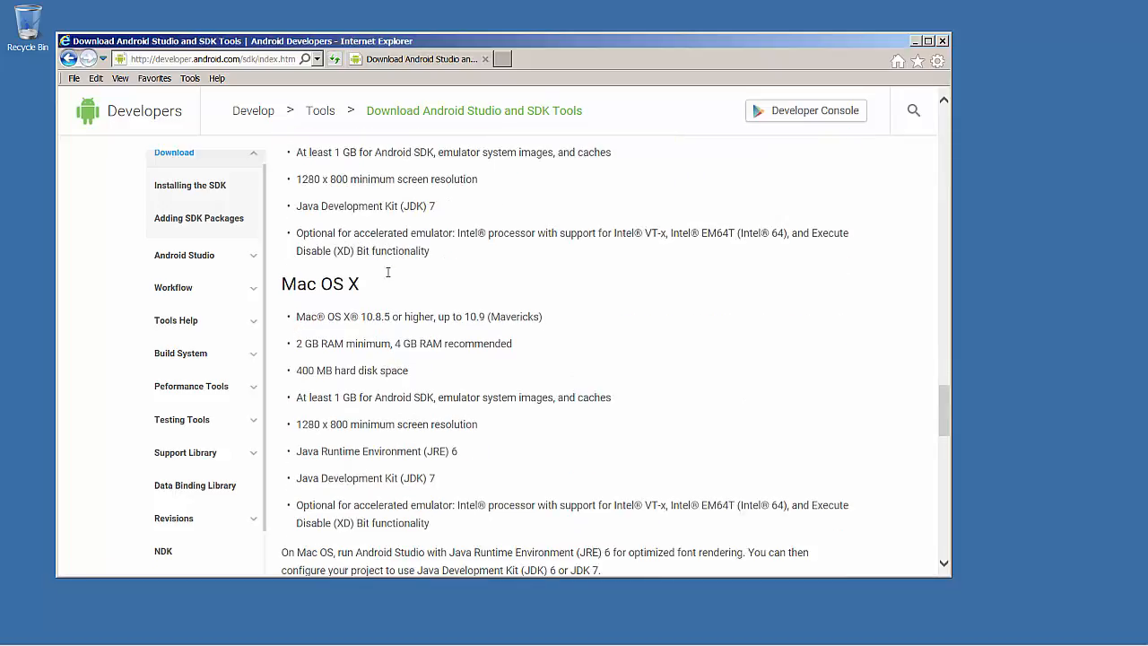
scroll(426, 302, "down", 5)
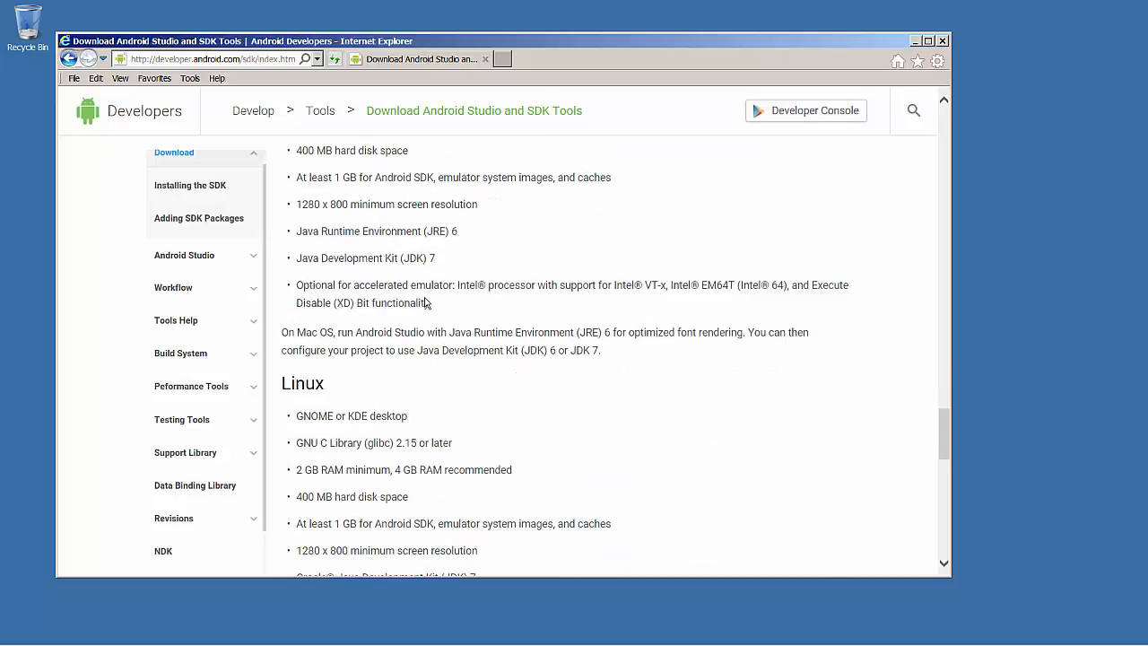
scroll(425, 303, "up", 7)
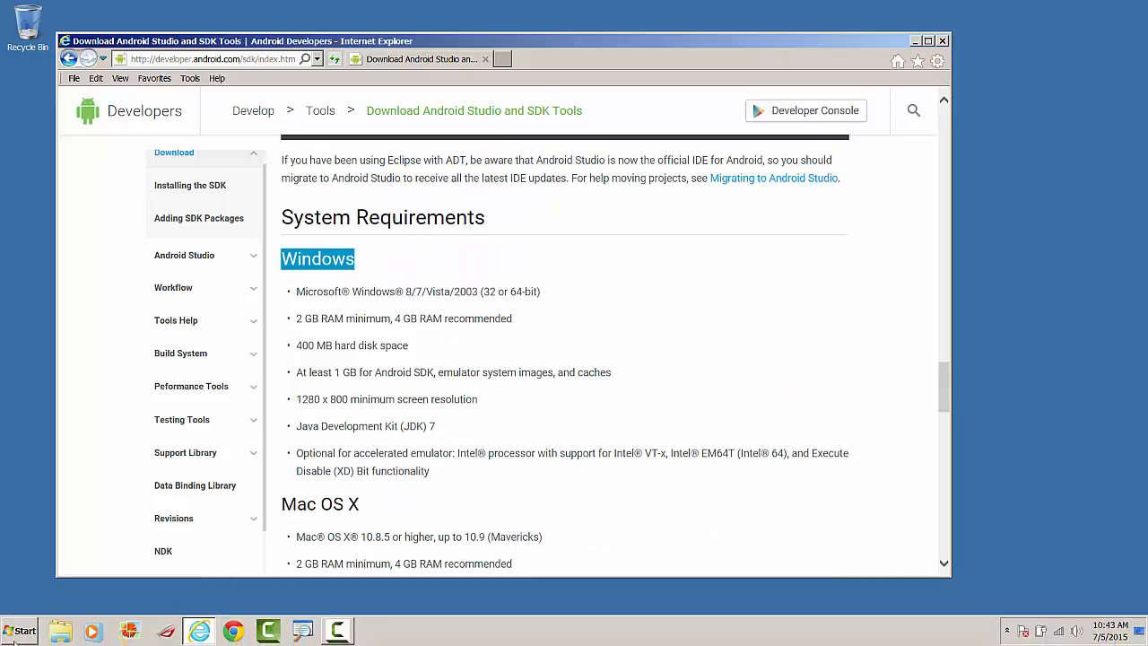
Switch to Control Panel and open the computer's basic system information under System and Security.
left_click(18, 635)
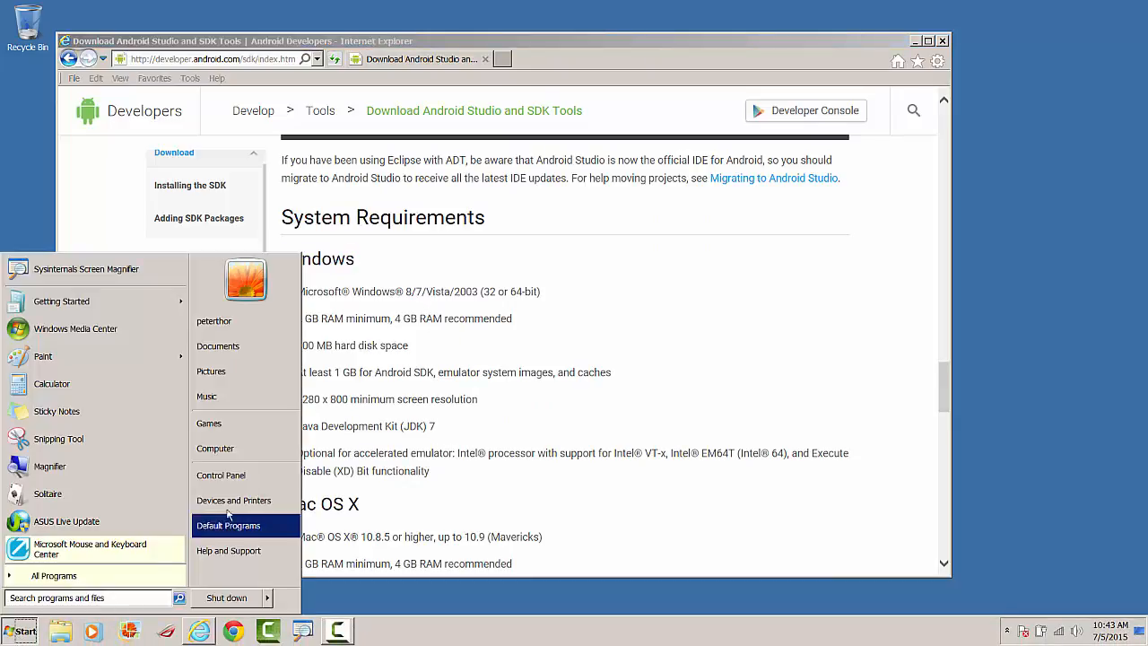
left_click(228, 474)
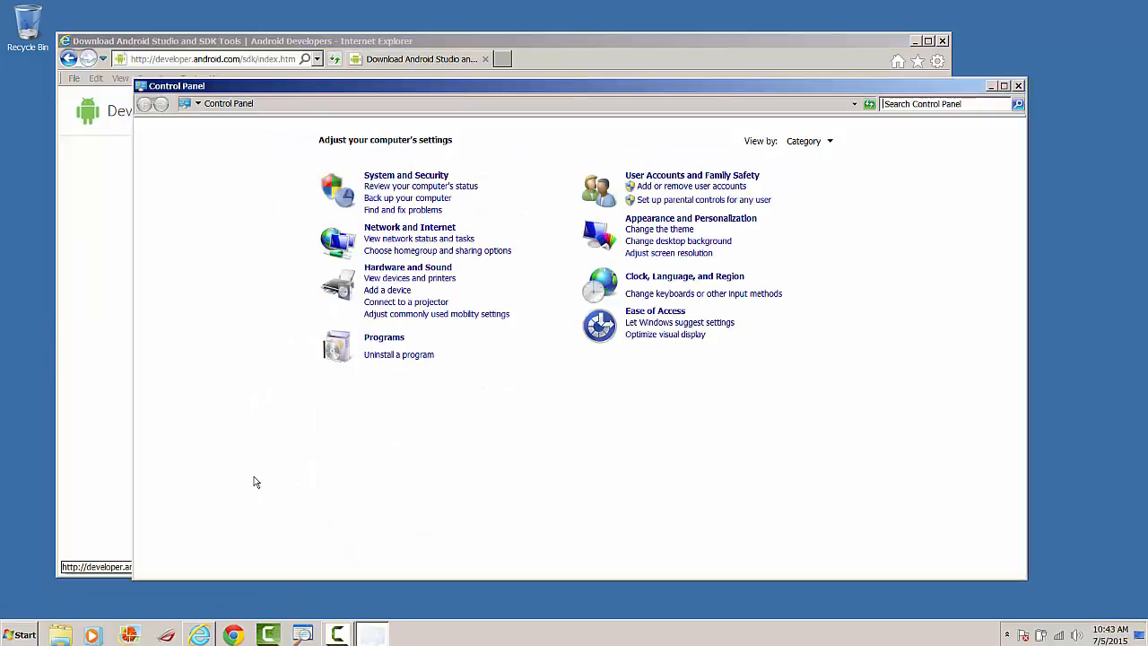
left_click(400, 176)
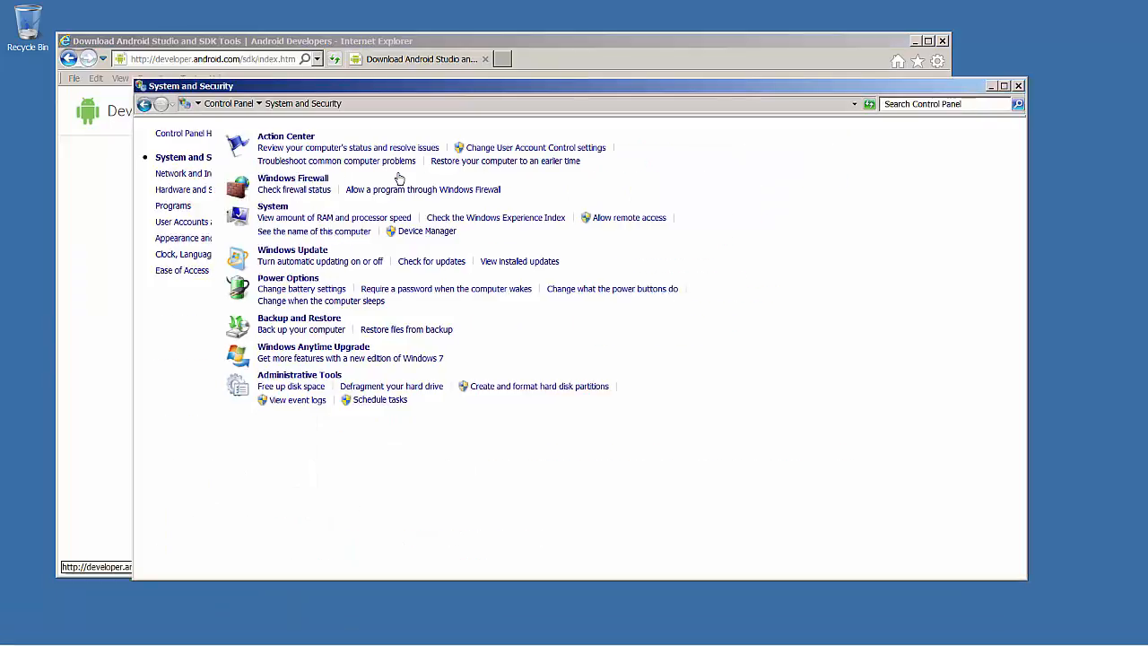
left_click(368, 233)
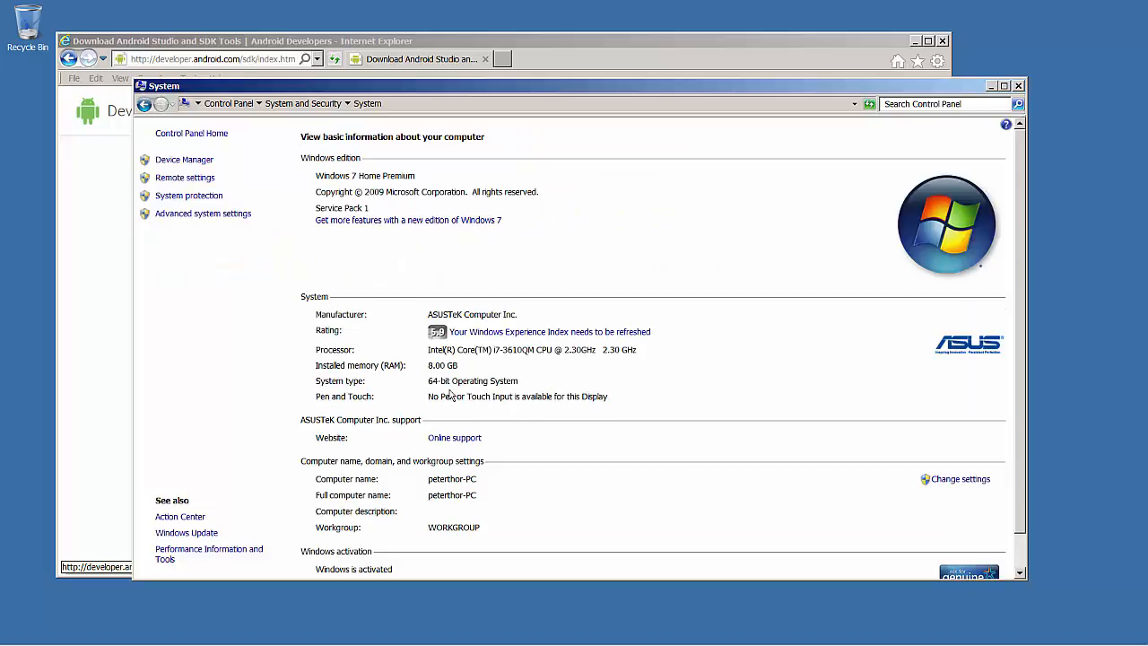
key("ctrl+2")
mouse_move(452, 357)
left_mouse_down()
mouse_move(438, 378)
mouse_move(449, 356)
left_mouse_up()
key("Escape")
Circle the system type value in red as a screen annotation, clear the mark and close the System window.
key("ctrl+2")
mouse_move(440, 371)
left_mouse_down()
mouse_move(418, 375)
mouse_move(457, 392)
mouse_move(524, 370)
mouse_move(431, 368)
left_mouse_up()
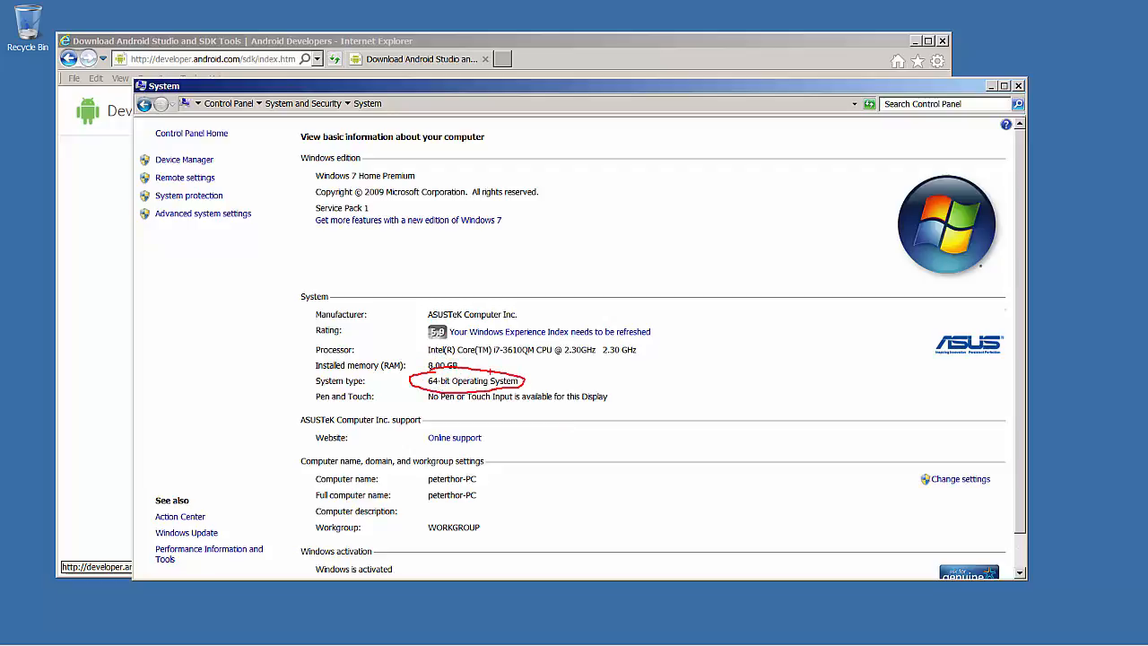
key("Escape")
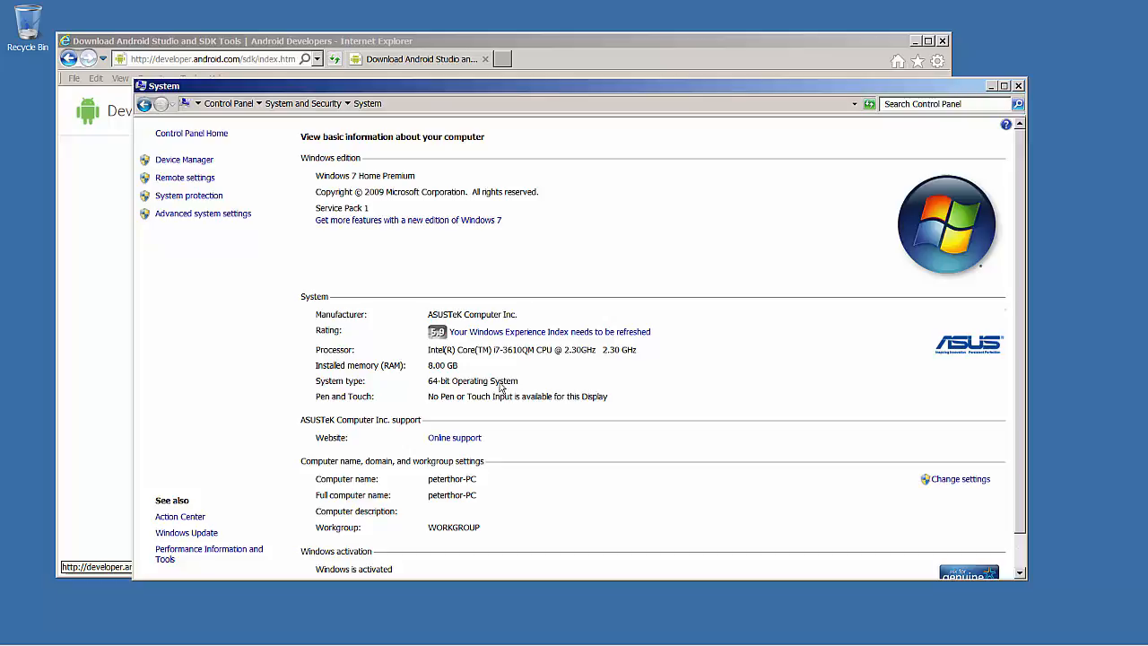
left_click(1019, 86)
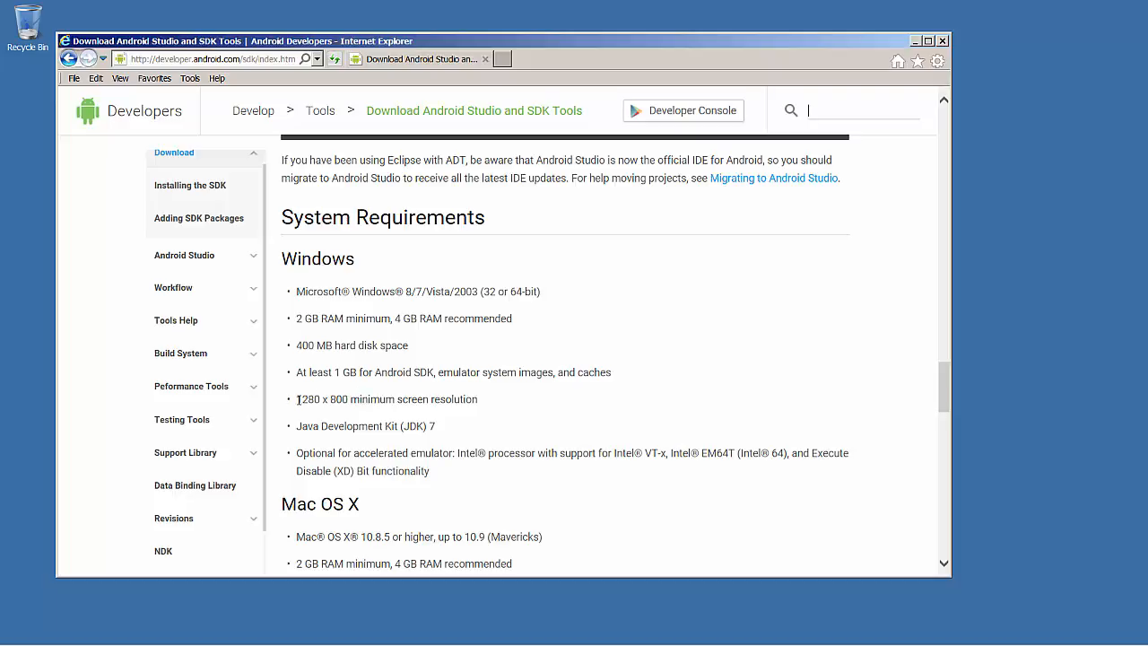
Highlight the 1280 x 800 requirement, check the computer's screen resolution in the display settings and close that window.
left_click_drag(299, 399, 324, 404)
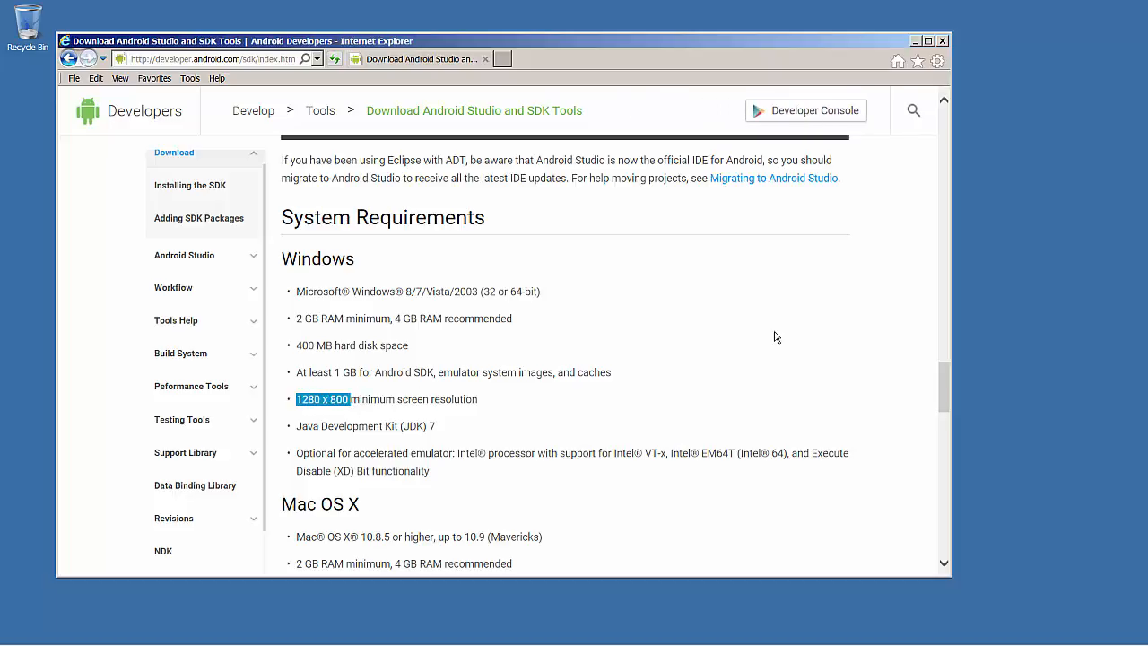
right_click(985, 249)
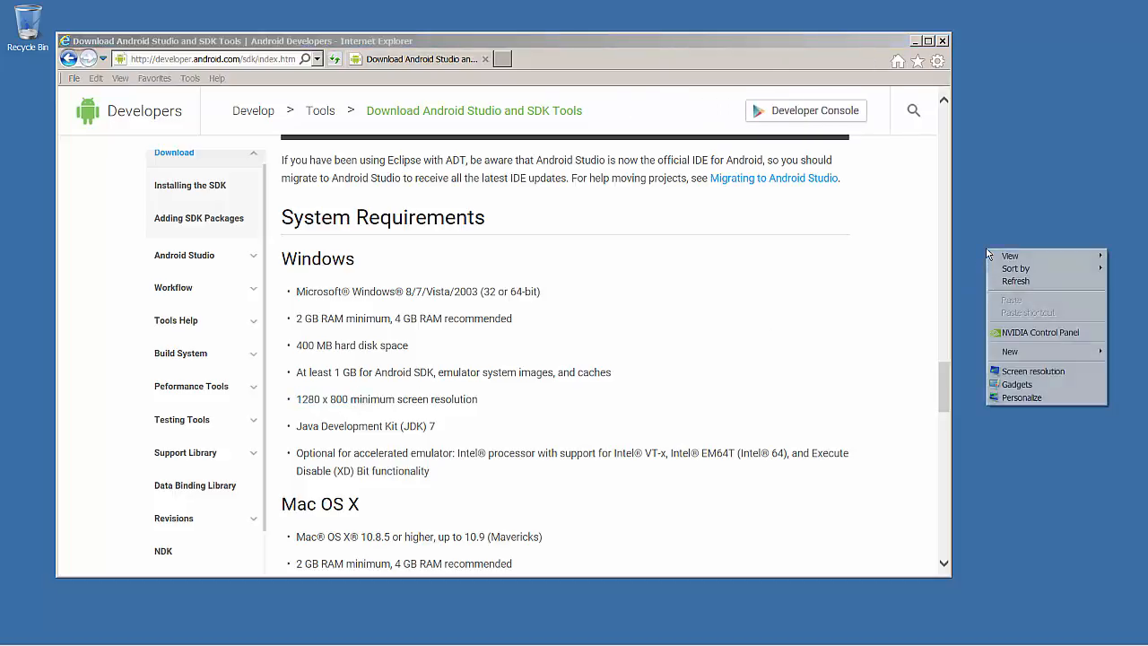
left_click(1005, 373)
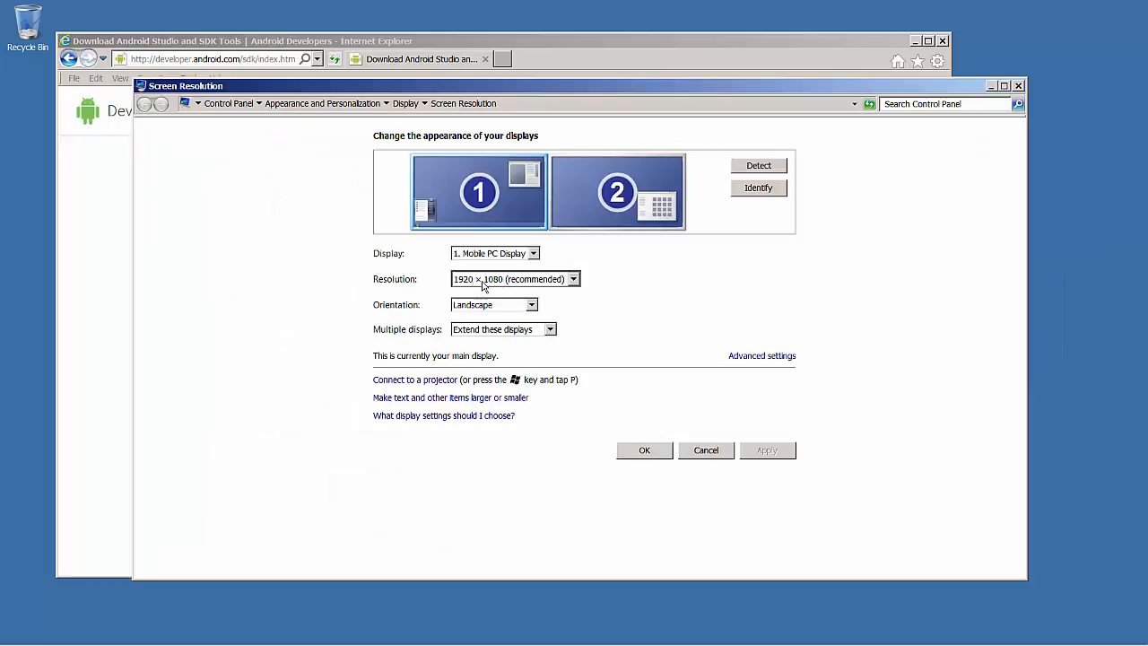
left_click(1019, 86)
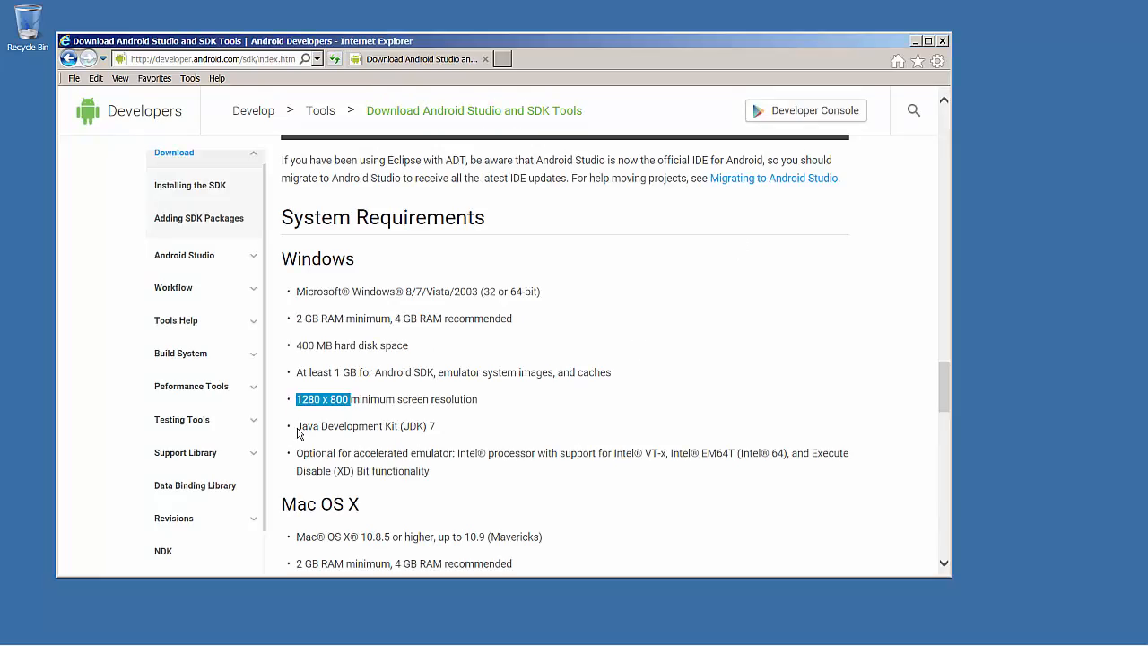
Highlight the Java Development Kit (JDK) 7 and Intel VT-x accelerated emulator requirements for Windows, and clear the selection.
left_click_drag(295, 427, 448, 428)
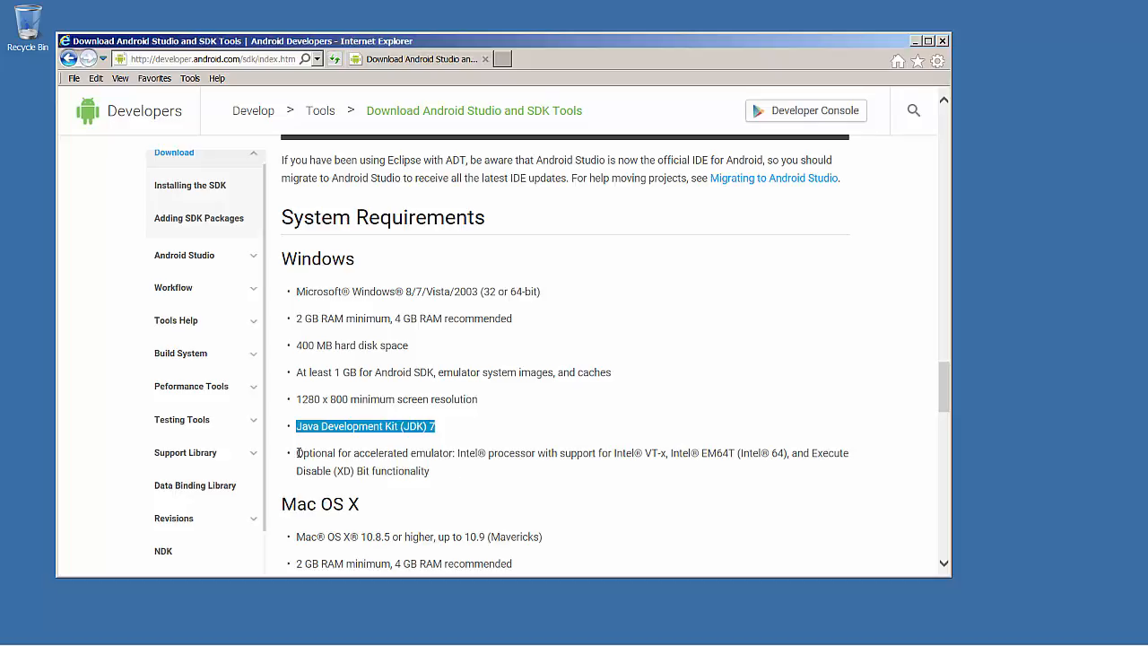
left_click_drag(298, 453, 670, 459)
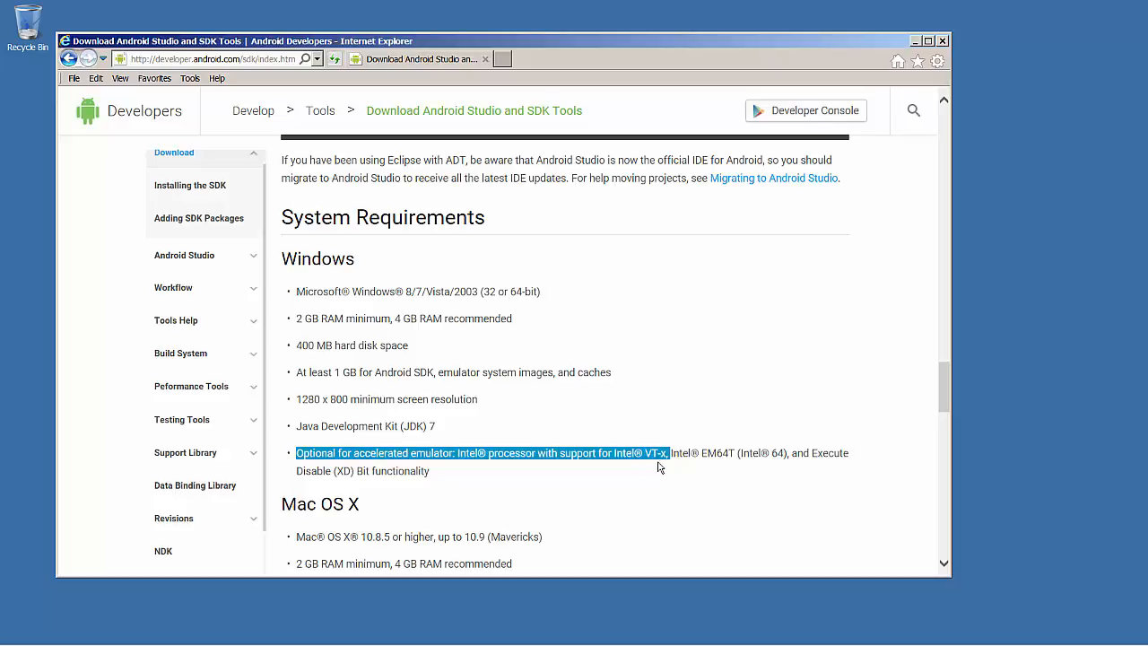
left_click(676, 483)
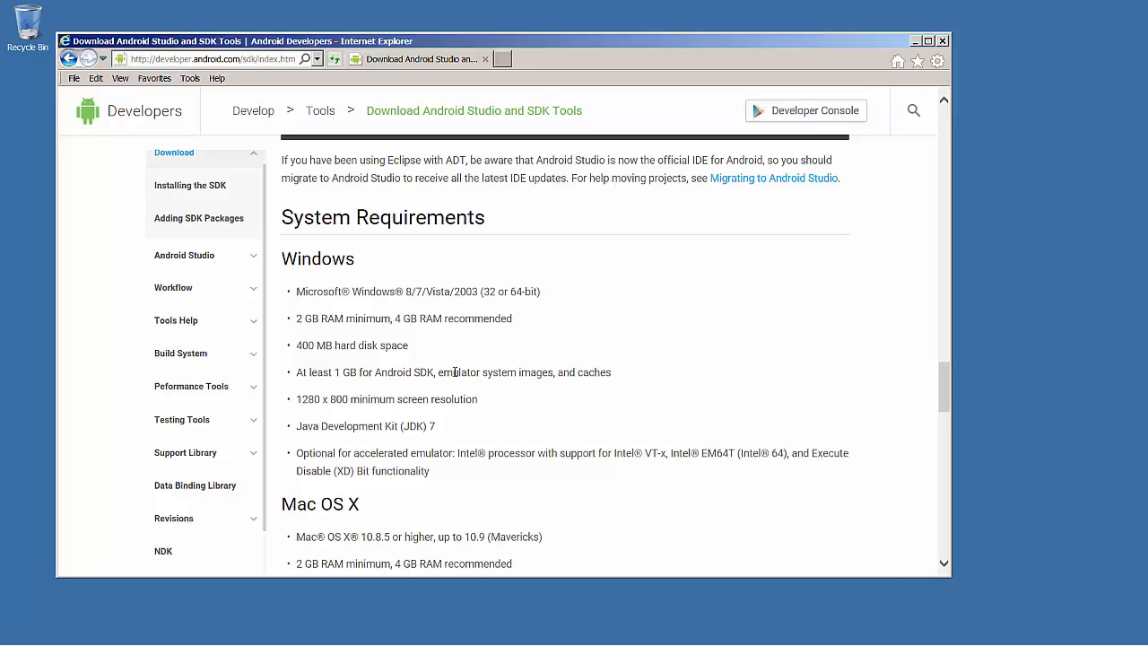
Return to the Google home page and search for "jdk", correcting the mistyped query "jsk".
left_click(898, 62)
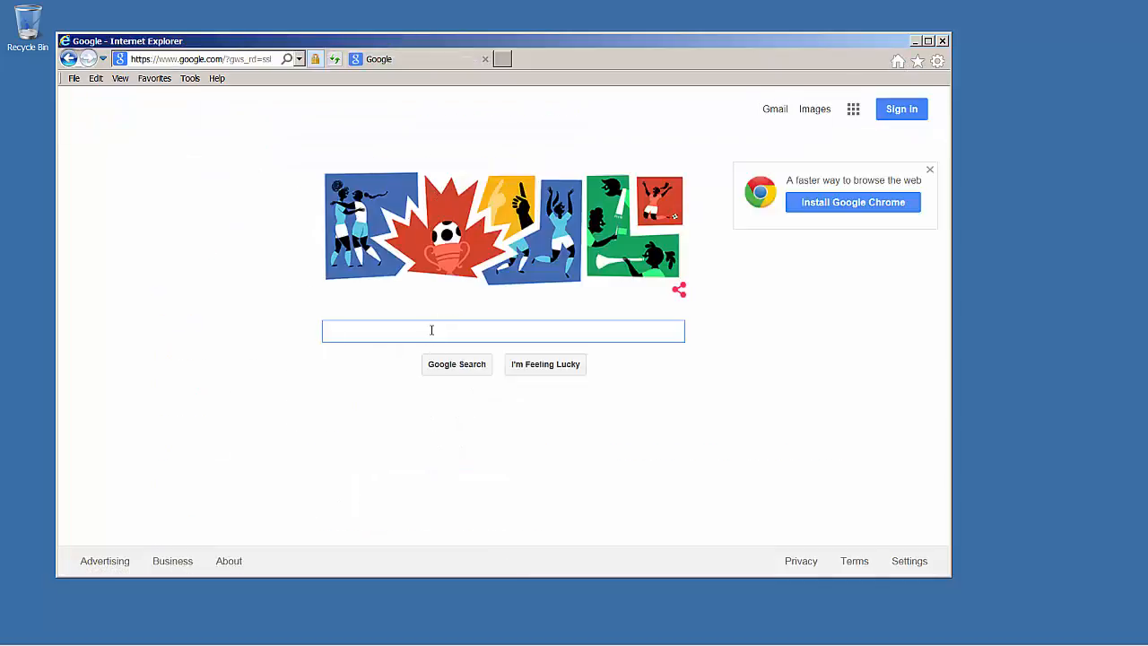
type("jsk")
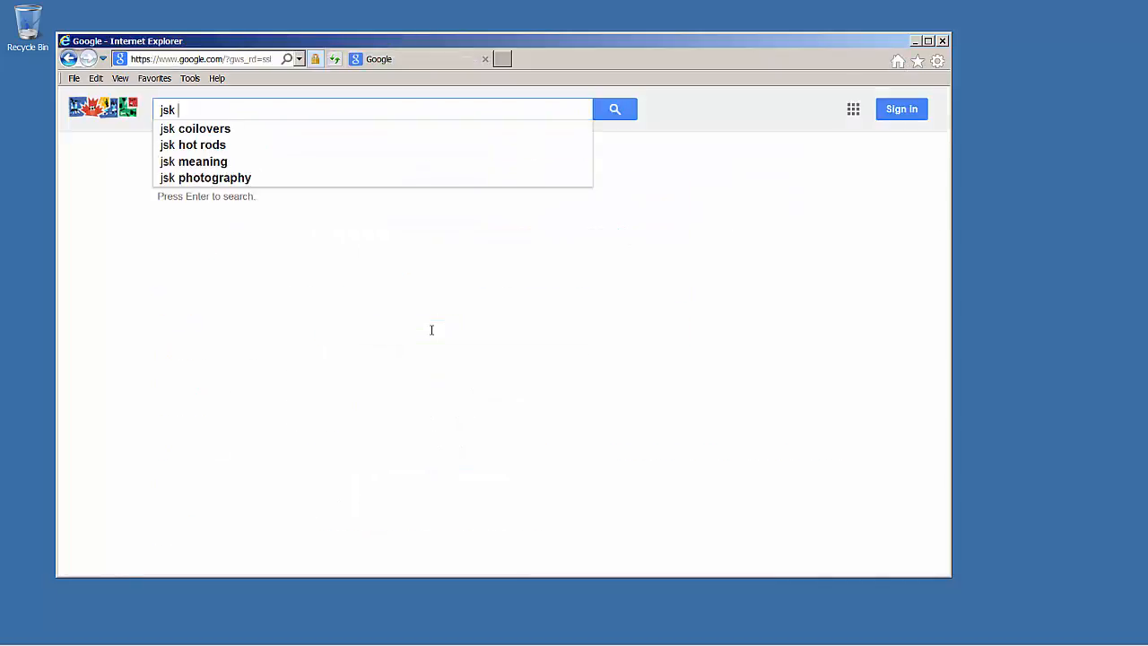
key("Return")
left_click(224, 109)
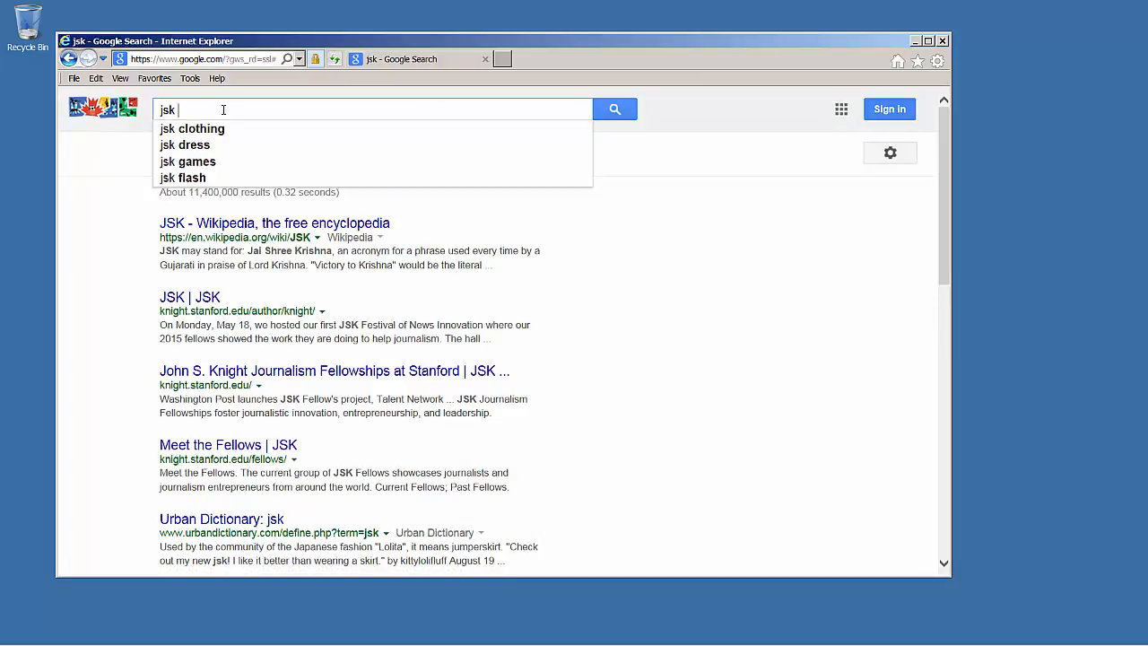
key("BackSpace")
key("BackSpace")
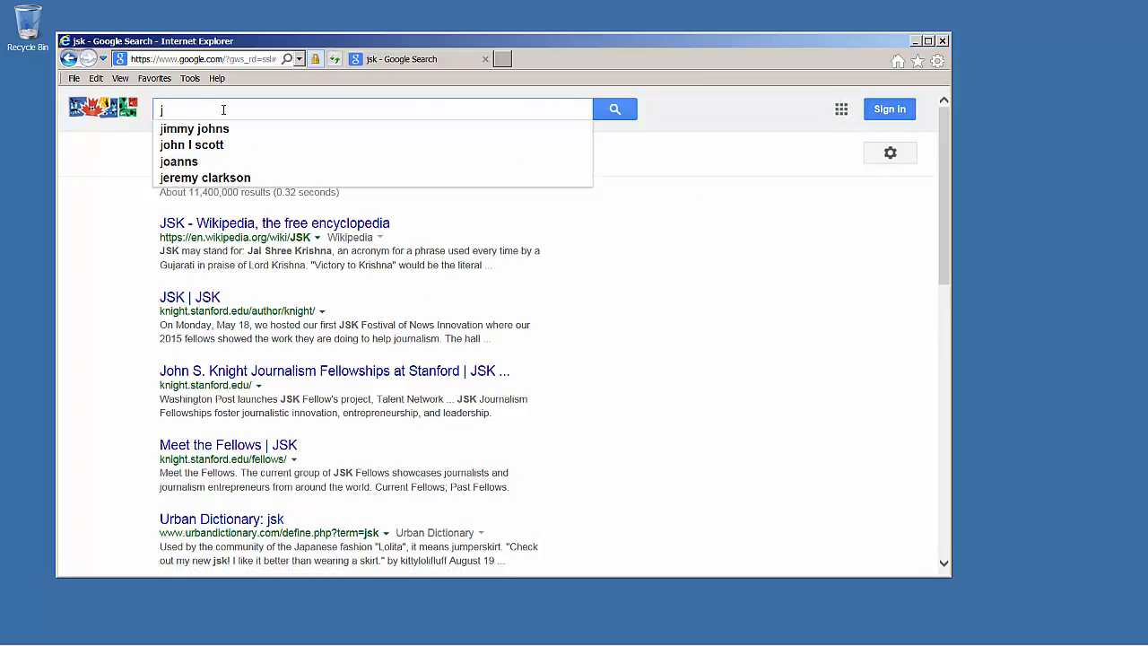
type("dk")
key("Return")
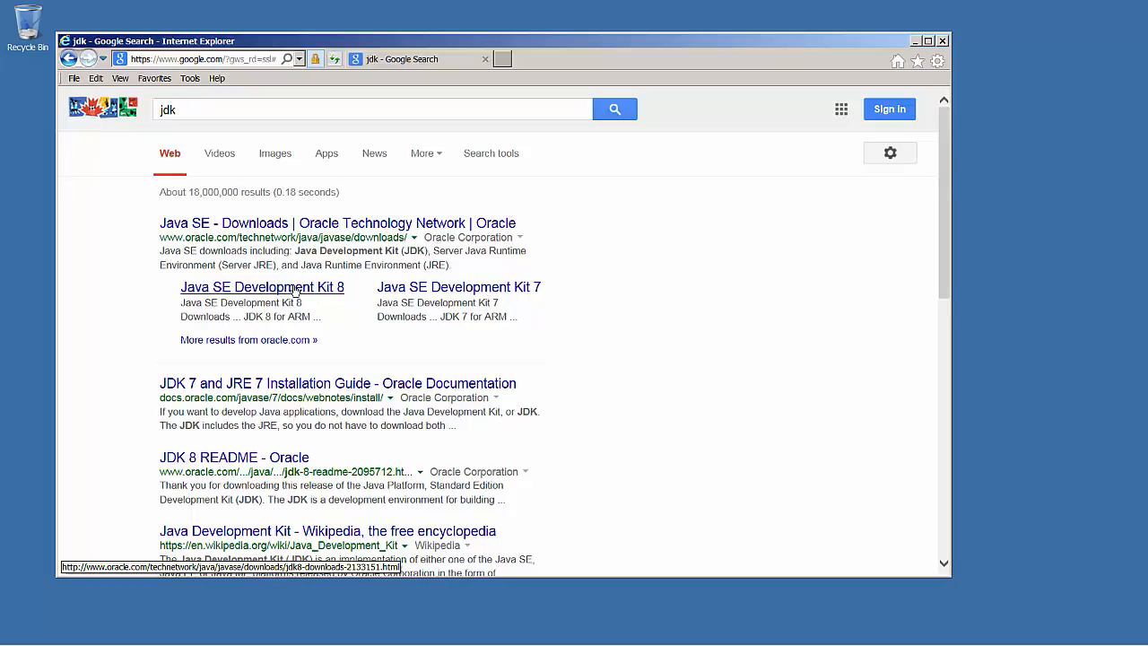
Open the Java SE Development Kit 8 search result and highlight "SE" and "Development" in the page heading.
left_click(295, 288)
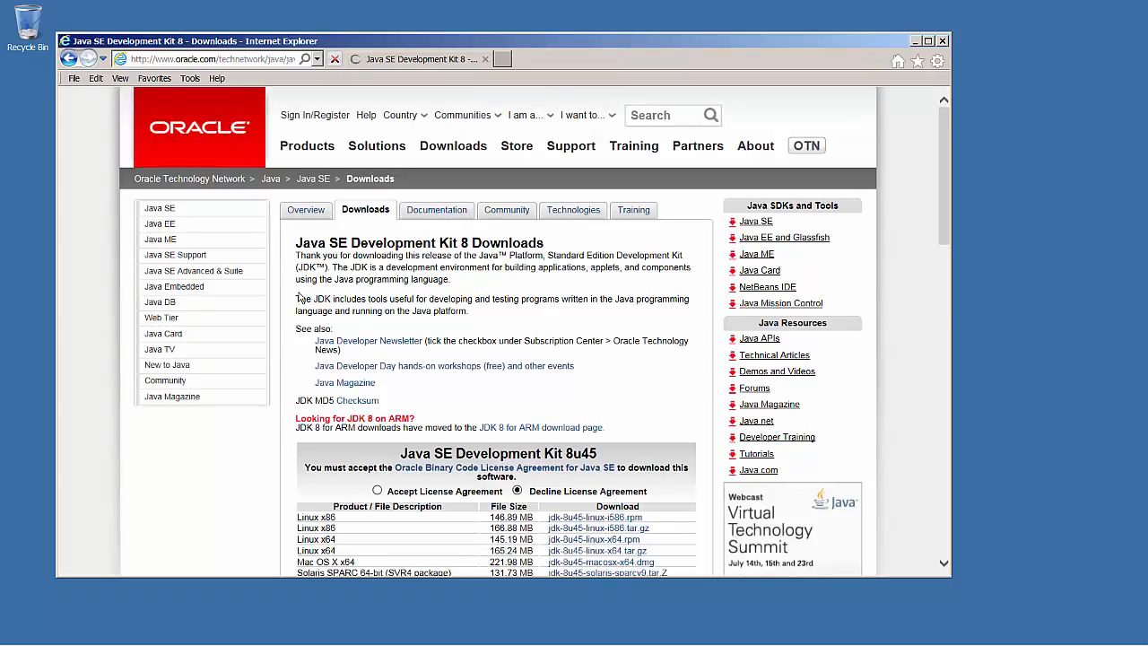
left_click_drag(328, 244, 344, 248)
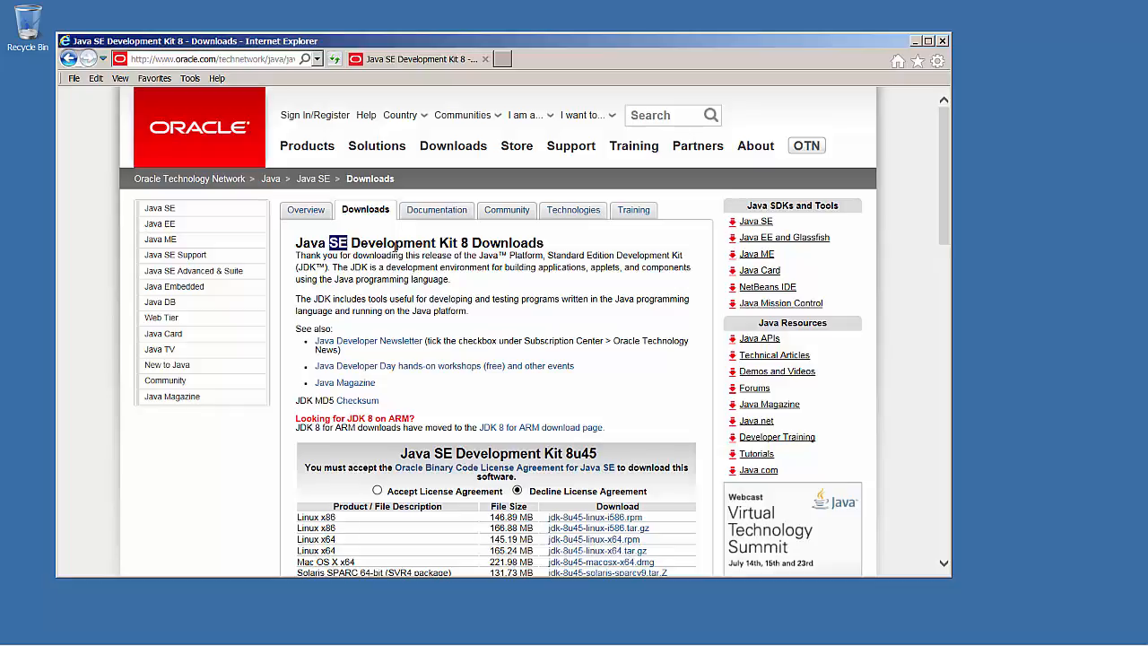
double_click(394, 244)
Accept the license agreement for Java SE Development Kit 8u45 and request the Windows x64 installer, jdk-8u45-windows-x64.exe.
scroll(428, 298, "down", 3)
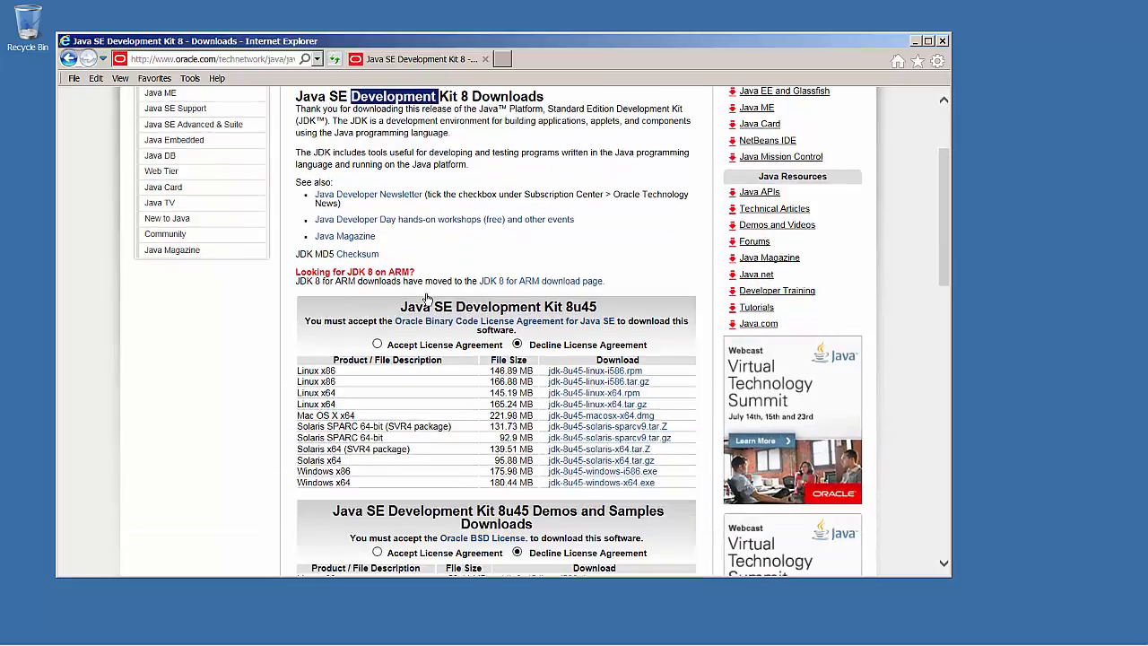
scroll(428, 299, "down", 3)
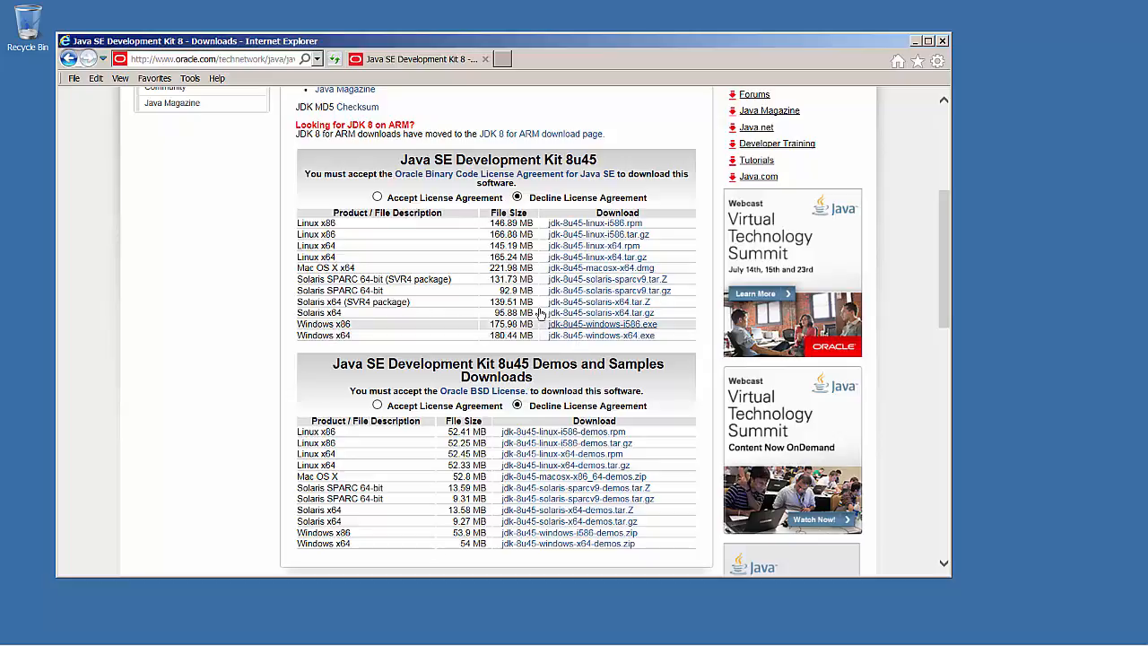
left_click(378, 198)
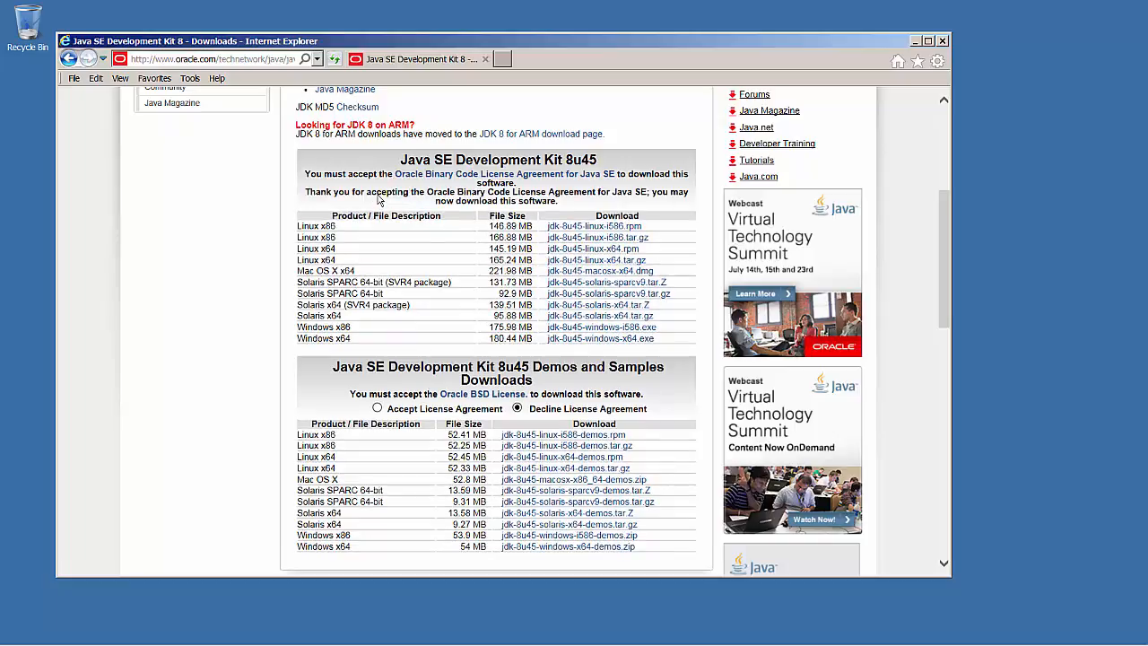
left_click(584, 341)
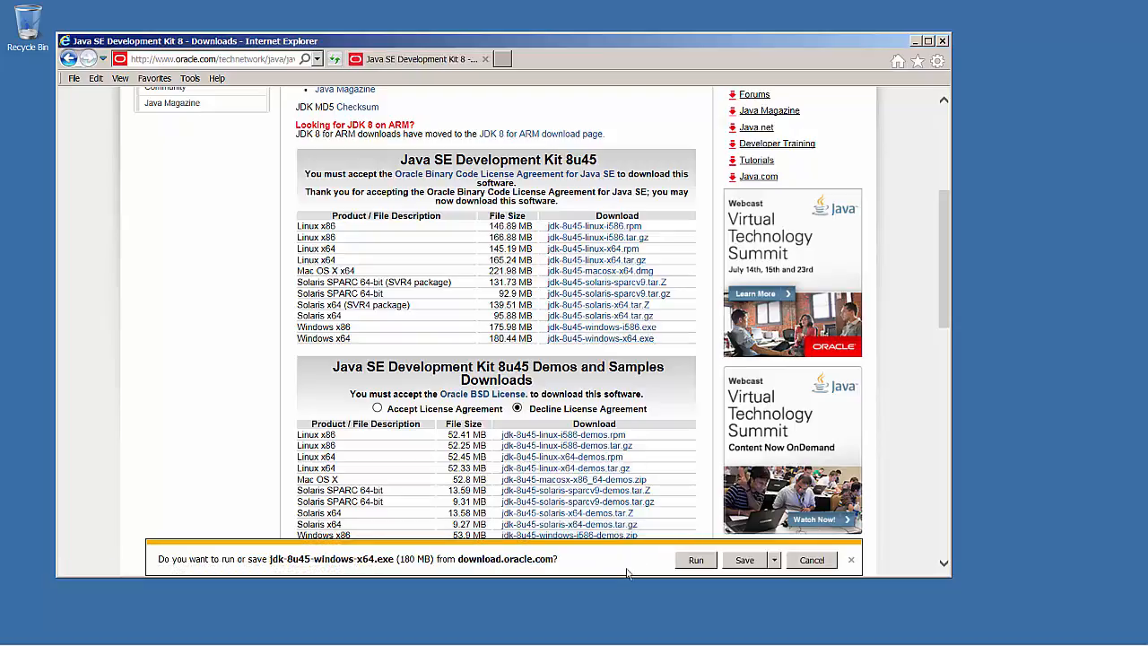
Save the JDK installer to the Desktop under its suggested name, then dismiss the download notice and close the browser.
left_click(775, 560)
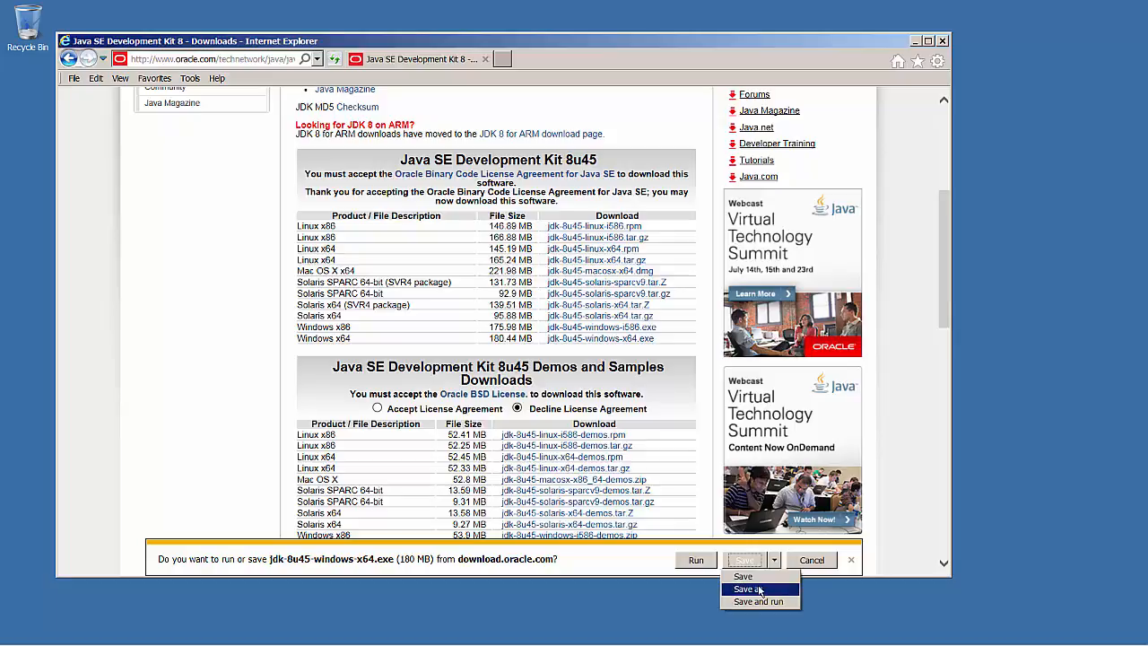
left_click(759, 589)
left_click(342, 231)
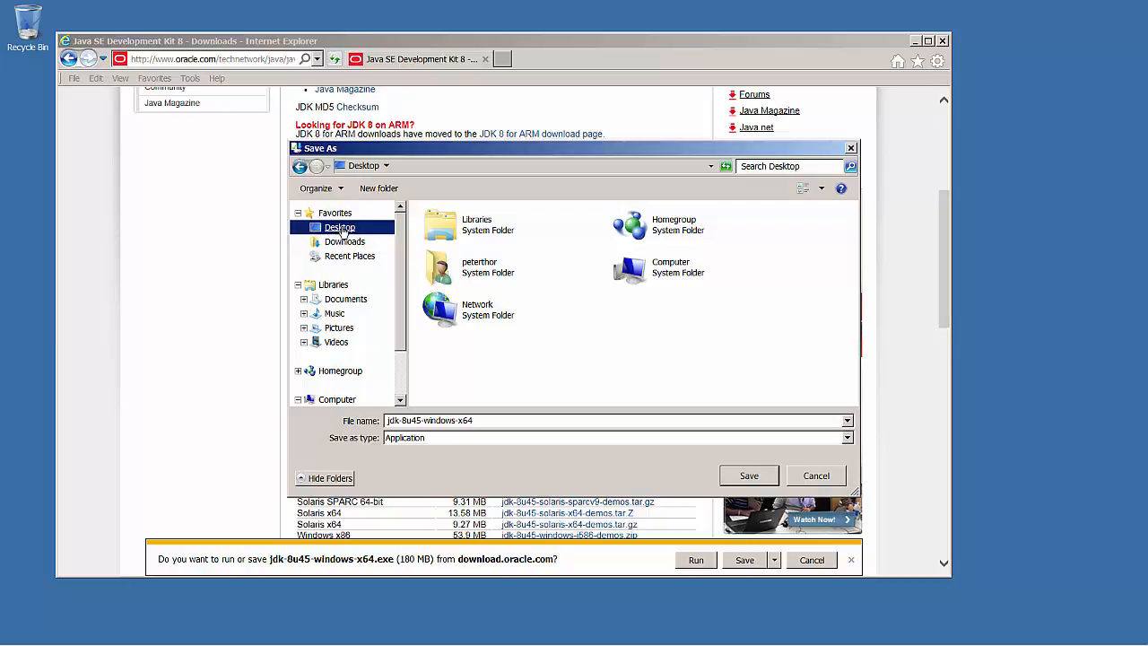
left_click(756, 475)
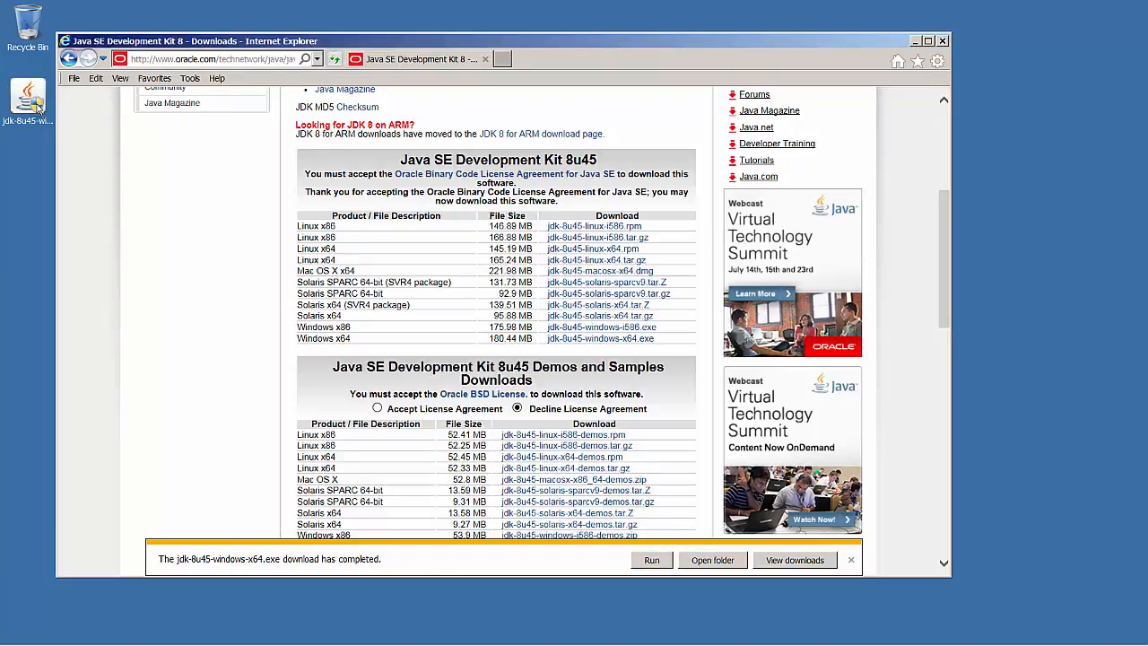
left_click(850, 560)
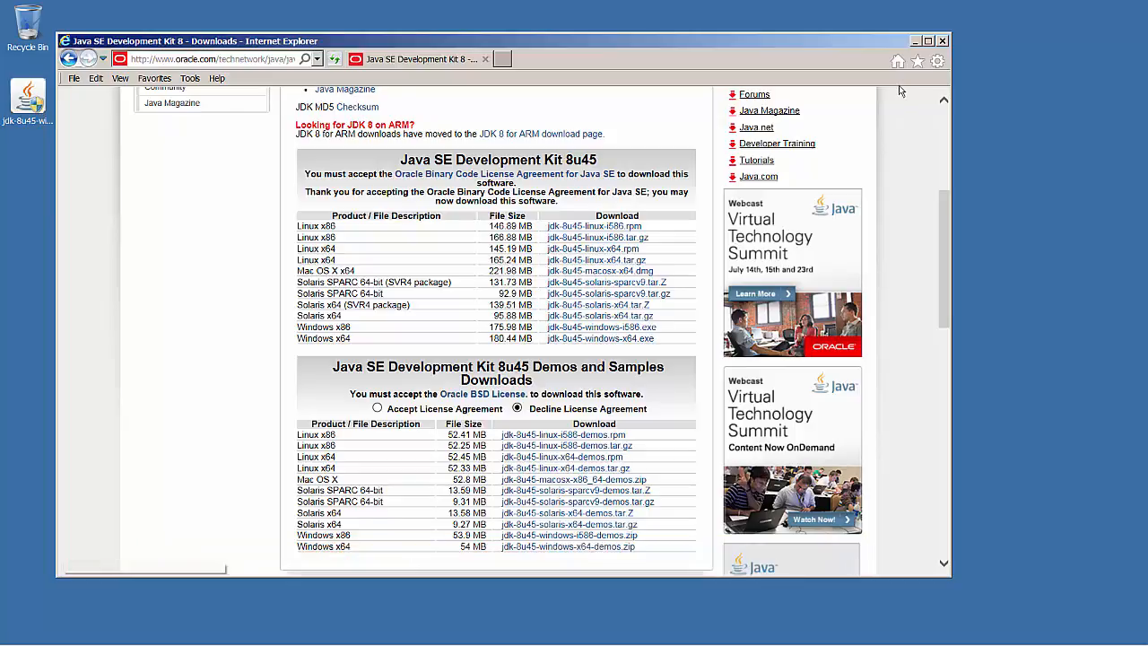
left_click(941, 41)
Run the downloaded JDK installer from the desktop, keep the default settings and destination folder, and finish the setup.
double_click(29, 99)
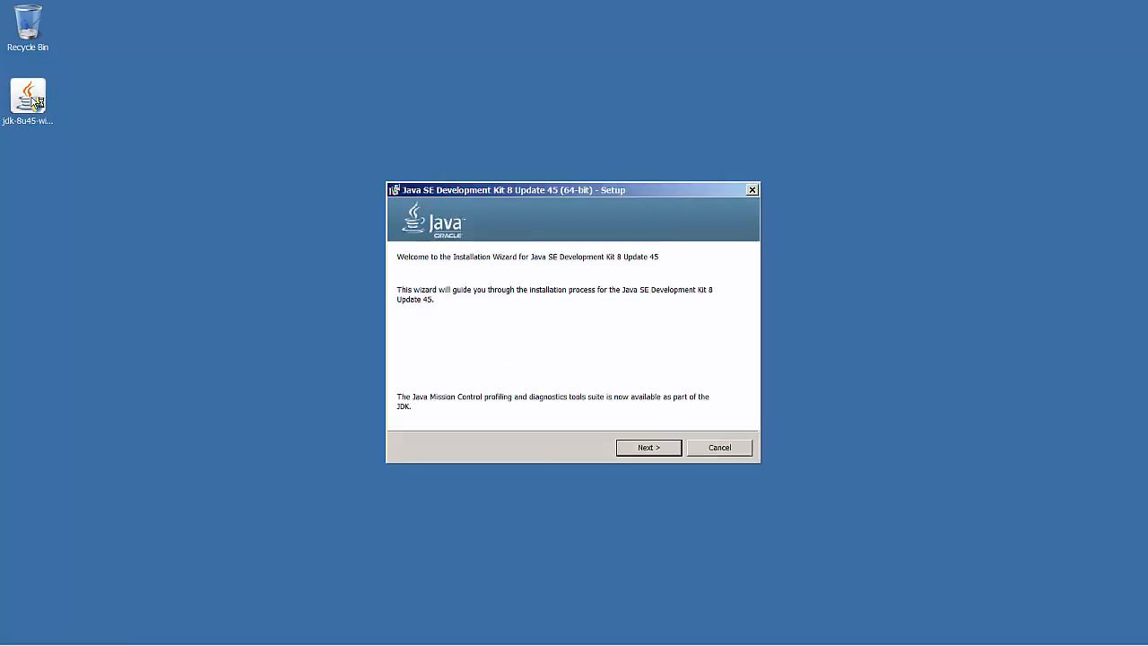
left_click(645, 448)
left_click(646, 448)
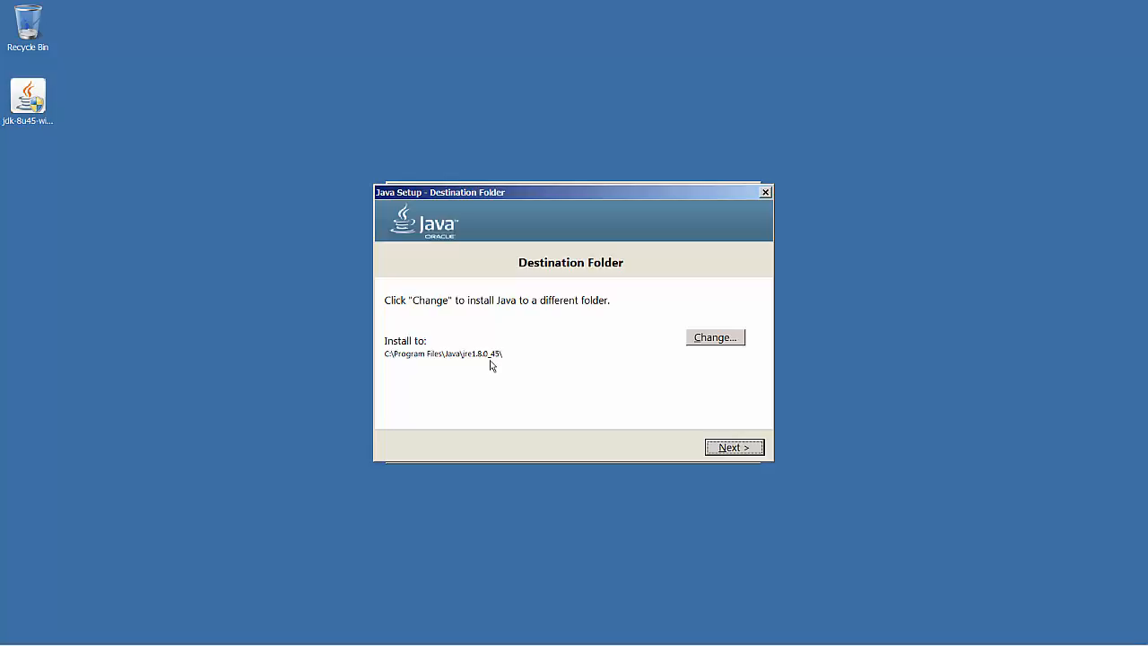
left_click(722, 448)
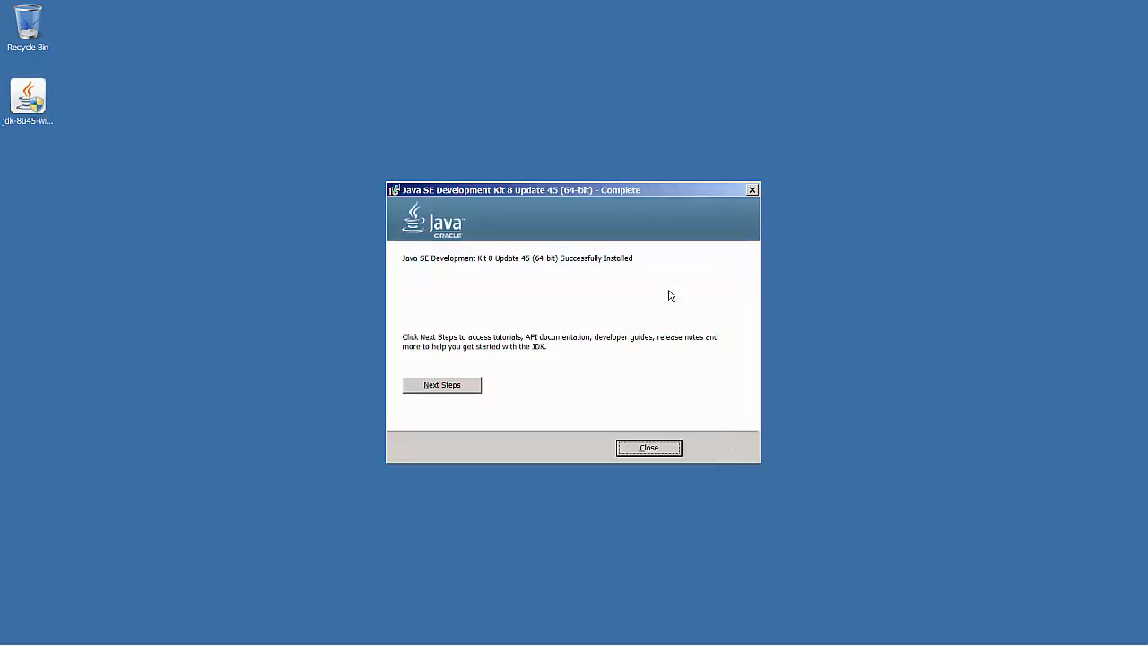
left_click(648, 449)
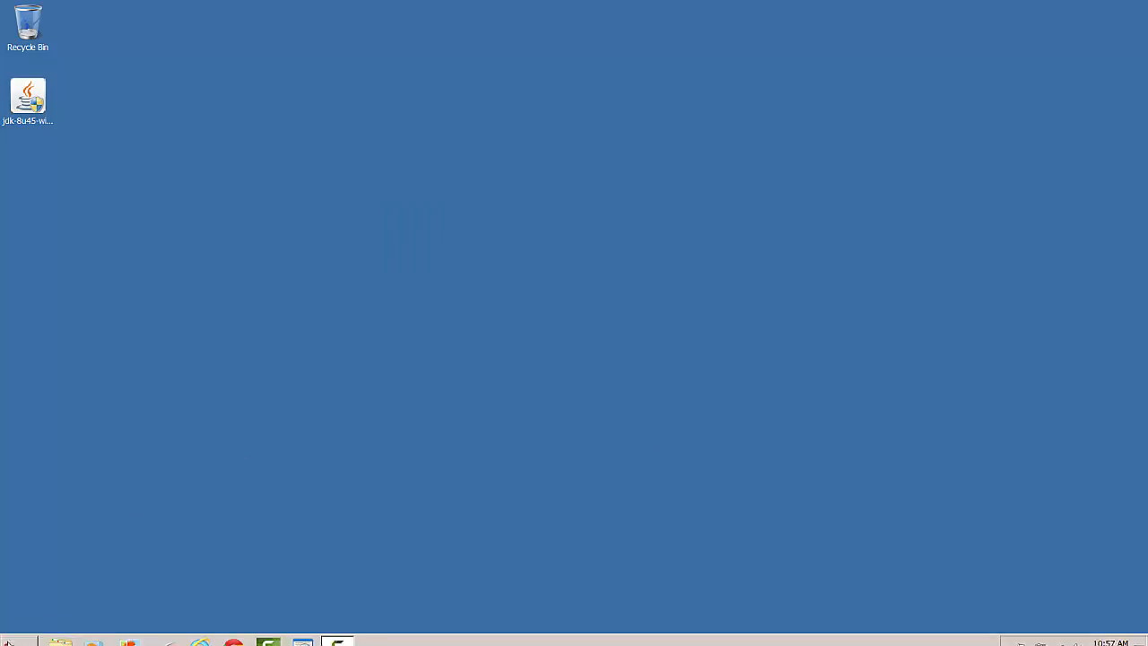
Open Windows Explorer and browse to C:\Program Files\Java to check the installed Java folders.
left_click(60, 631)
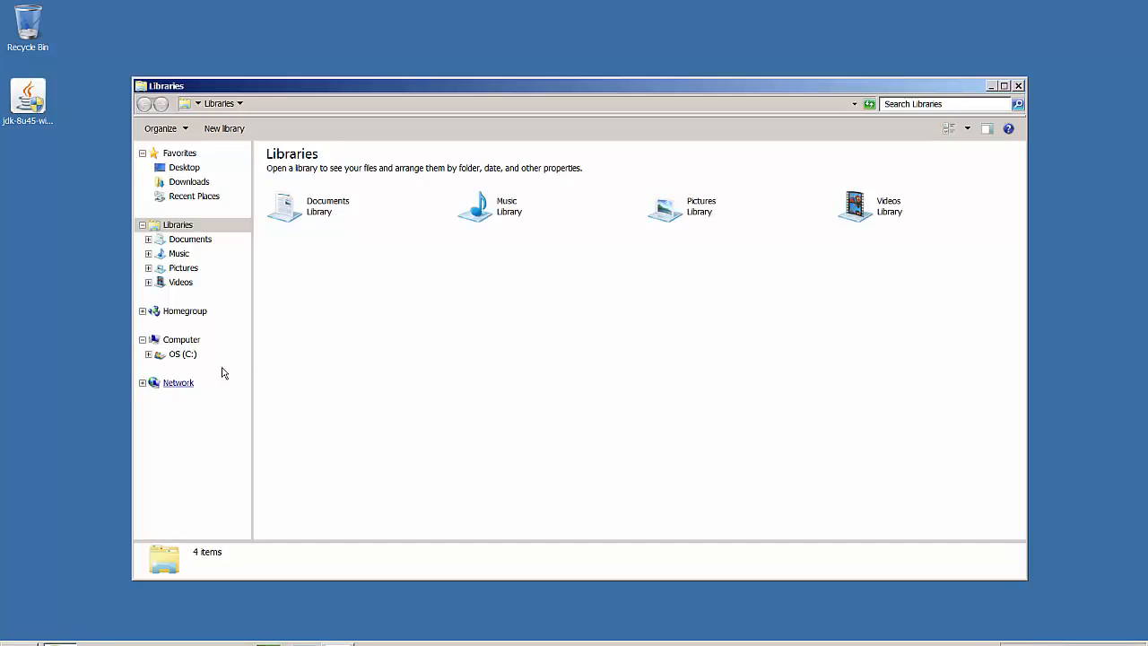
left_click(182, 355)
double_click(303, 241)
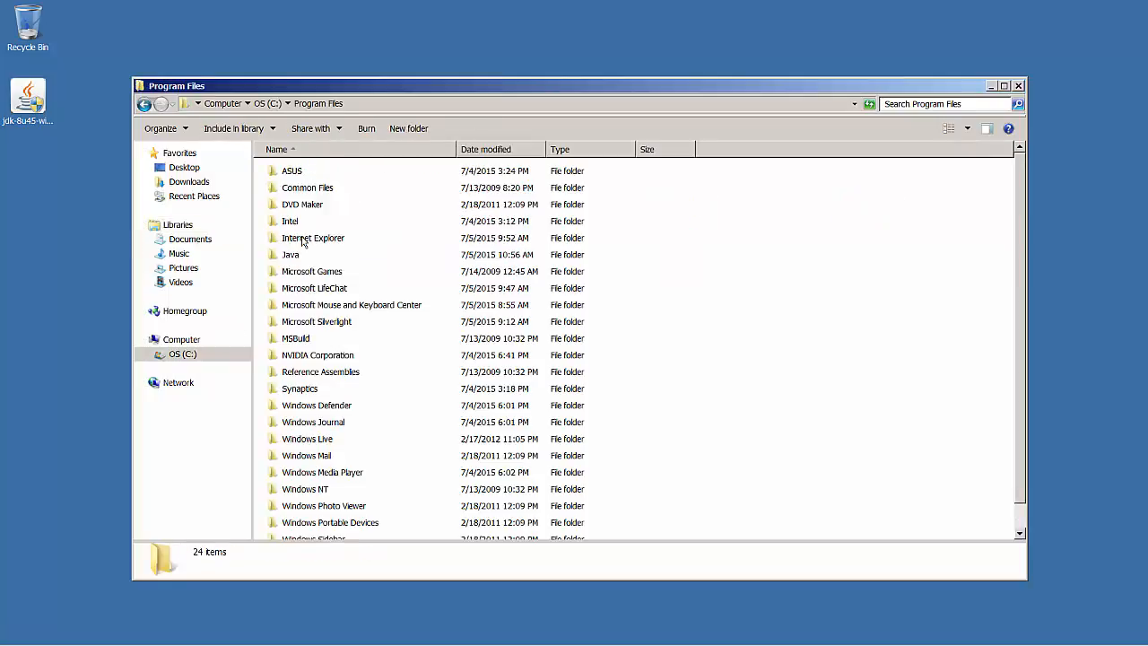
double_click(290, 256)
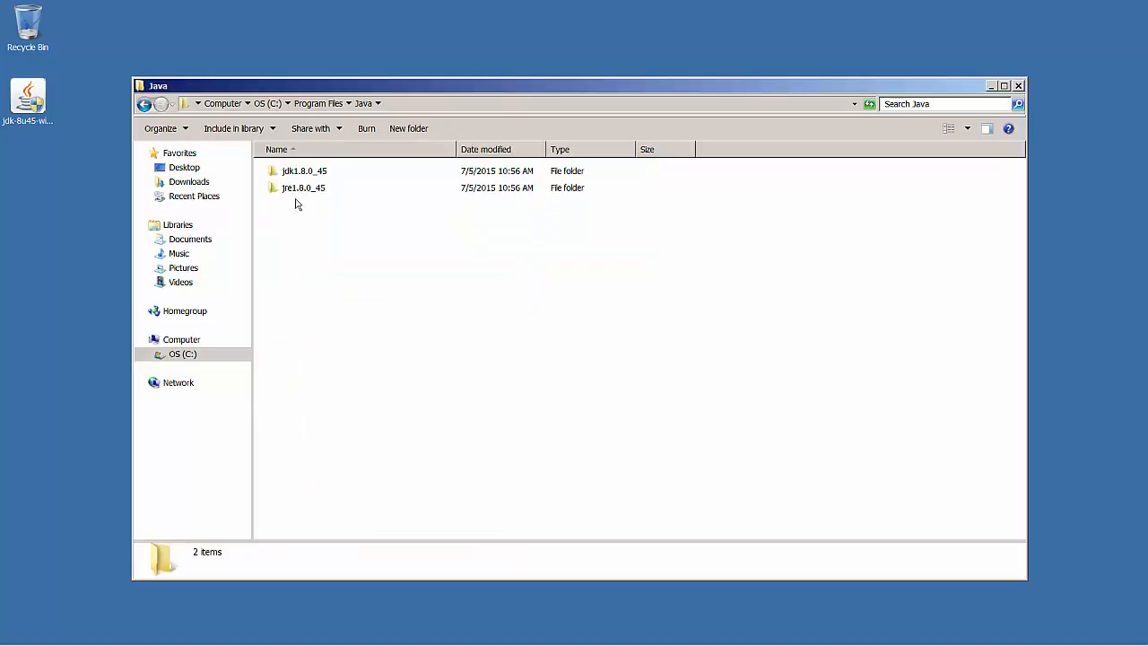
Select the jre1.8.0_45 and jdk1.8.0_45 folders in turn, and open the bin folder inside jdk1.8.0_45.
left_click(294, 191)
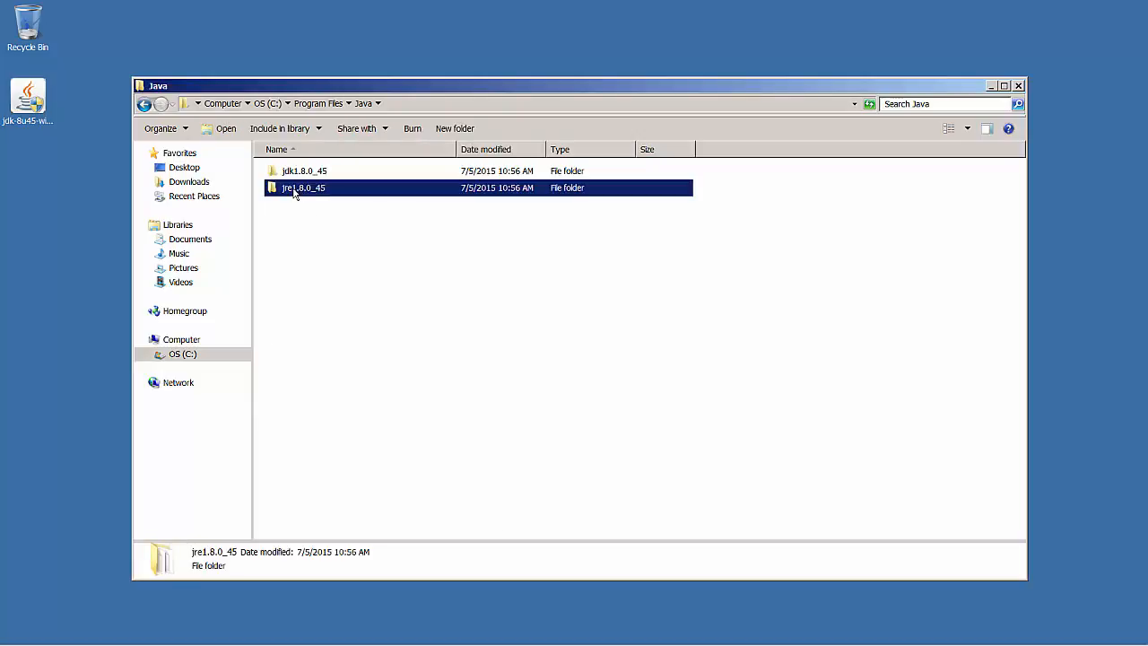
left_click(294, 175)
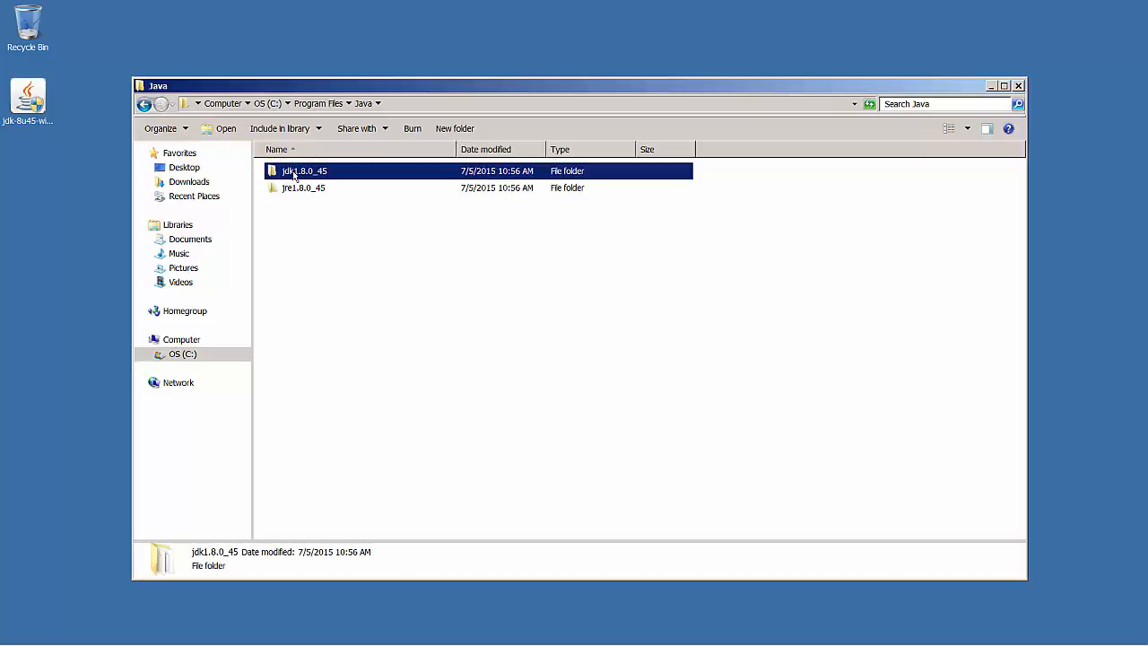
double_click(295, 175)
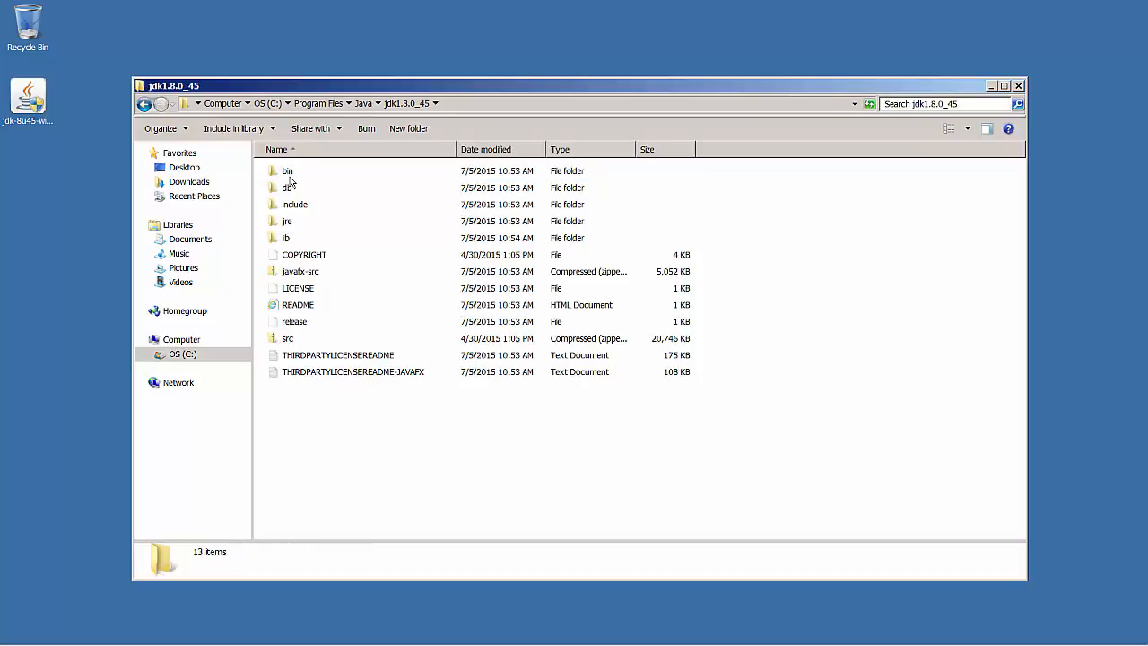
double_click(288, 175)
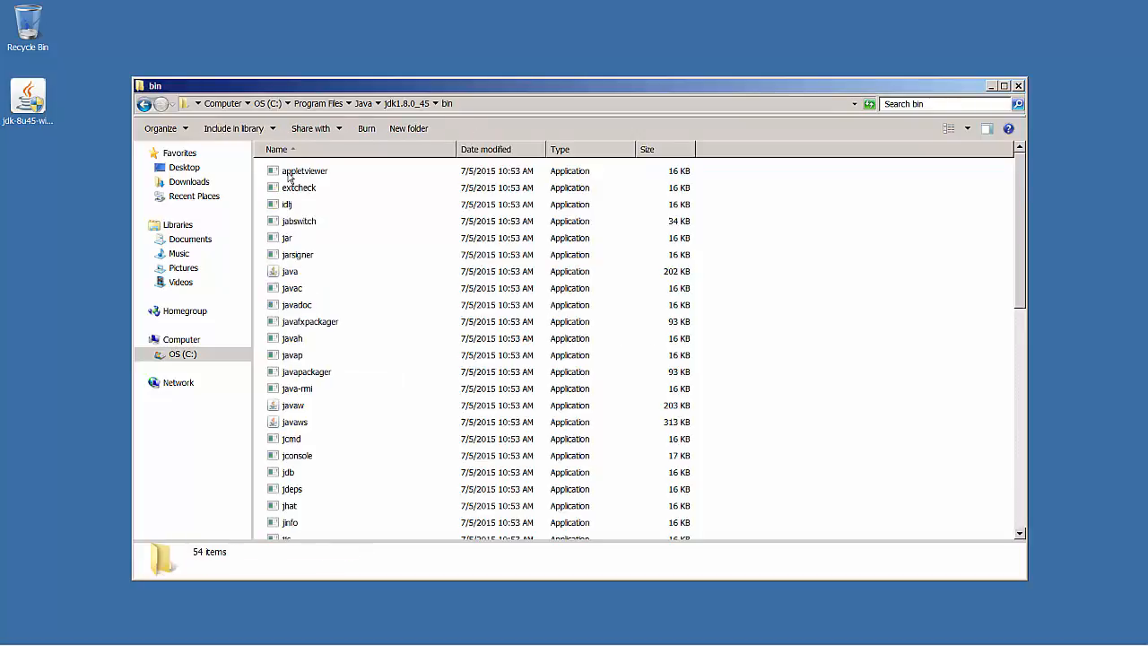
Select the javac, java and javadoc applications in the bin folder one after another, ending on javac.
left_click(296, 289)
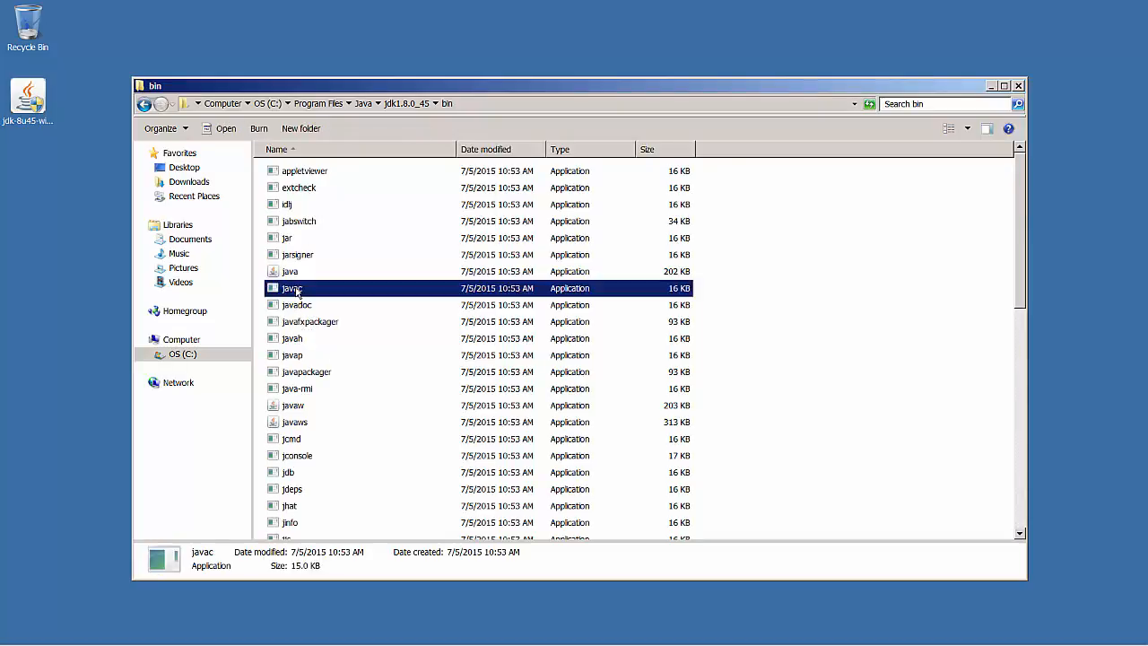
left_click(291, 278)
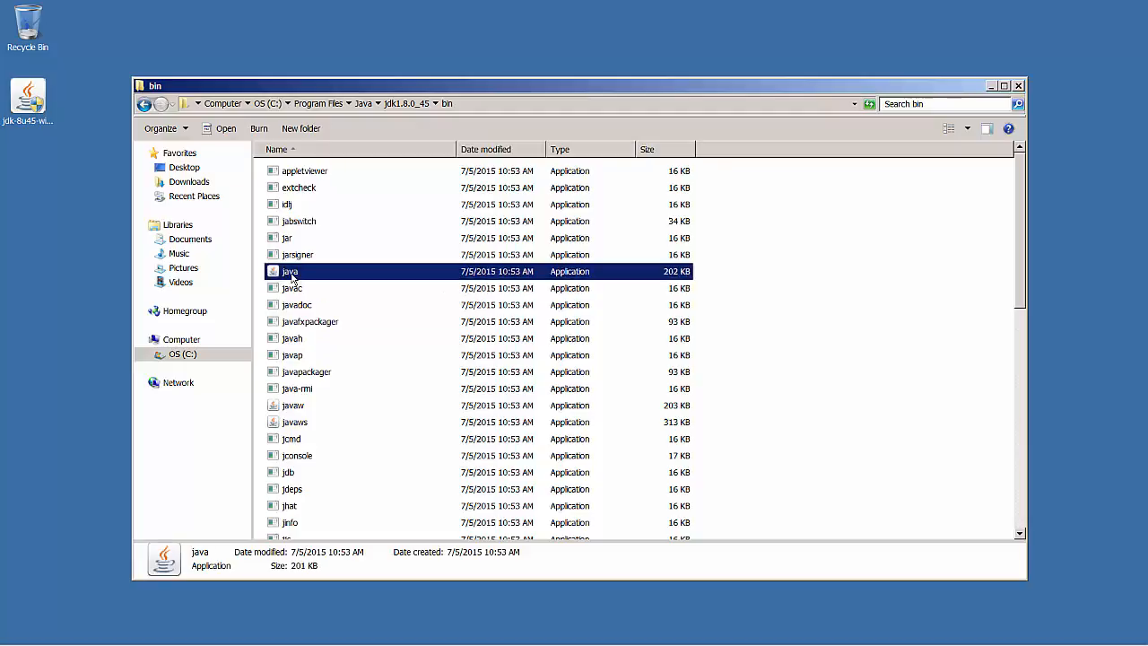
left_click(305, 307)
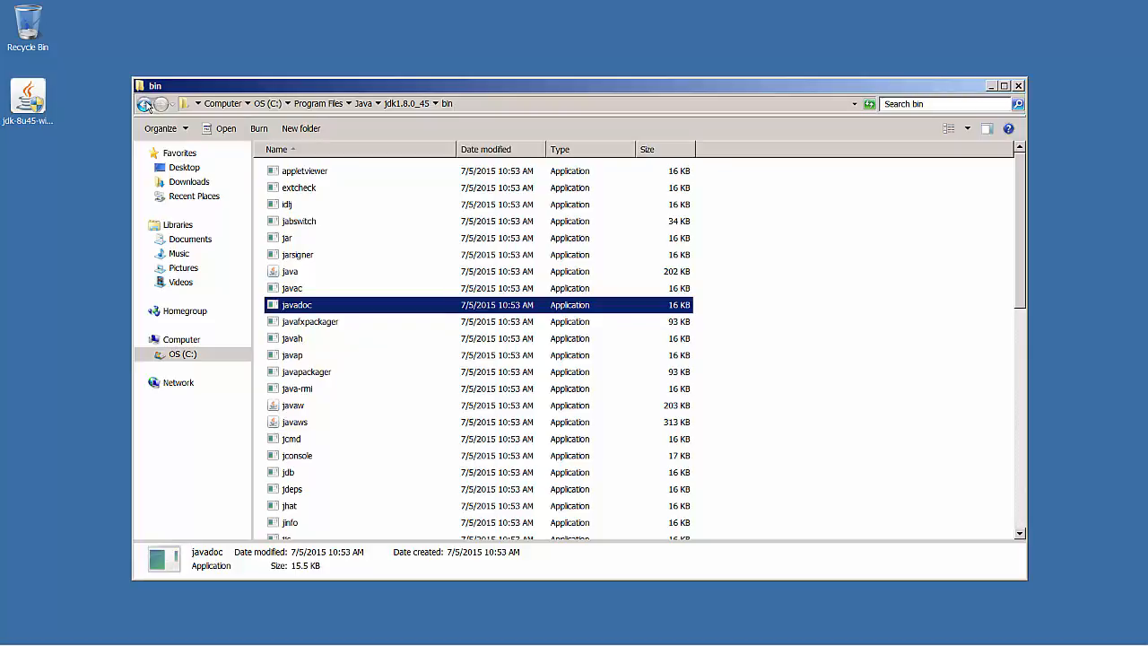
left_click(293, 291)
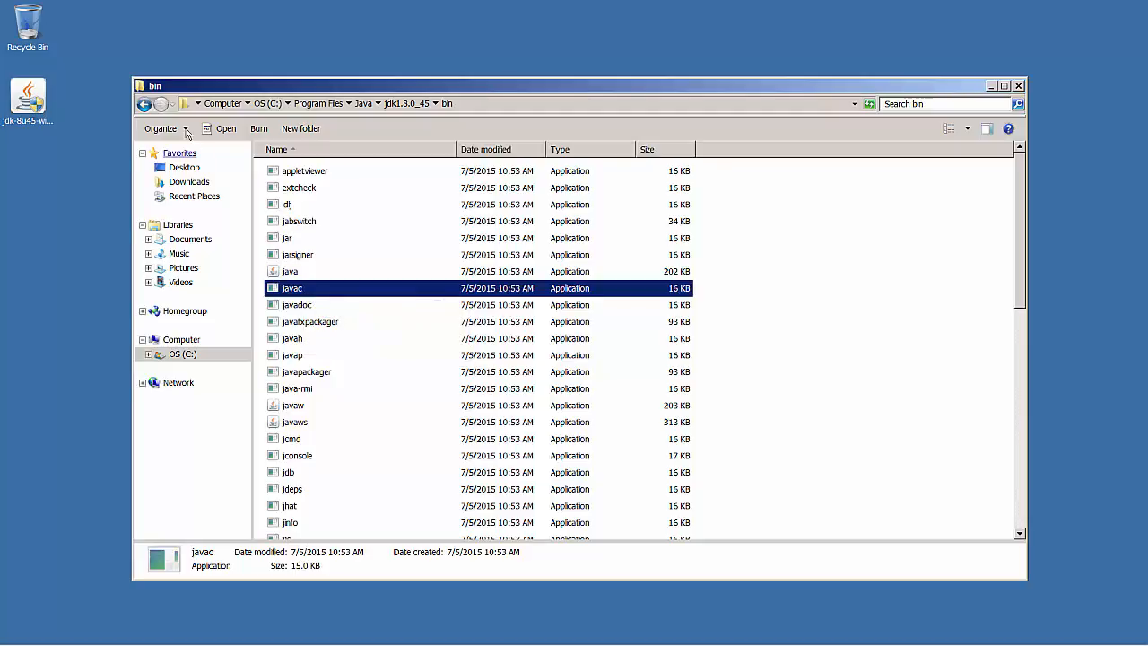
Return to the Java folder and close the file window.
left_click(144, 104)
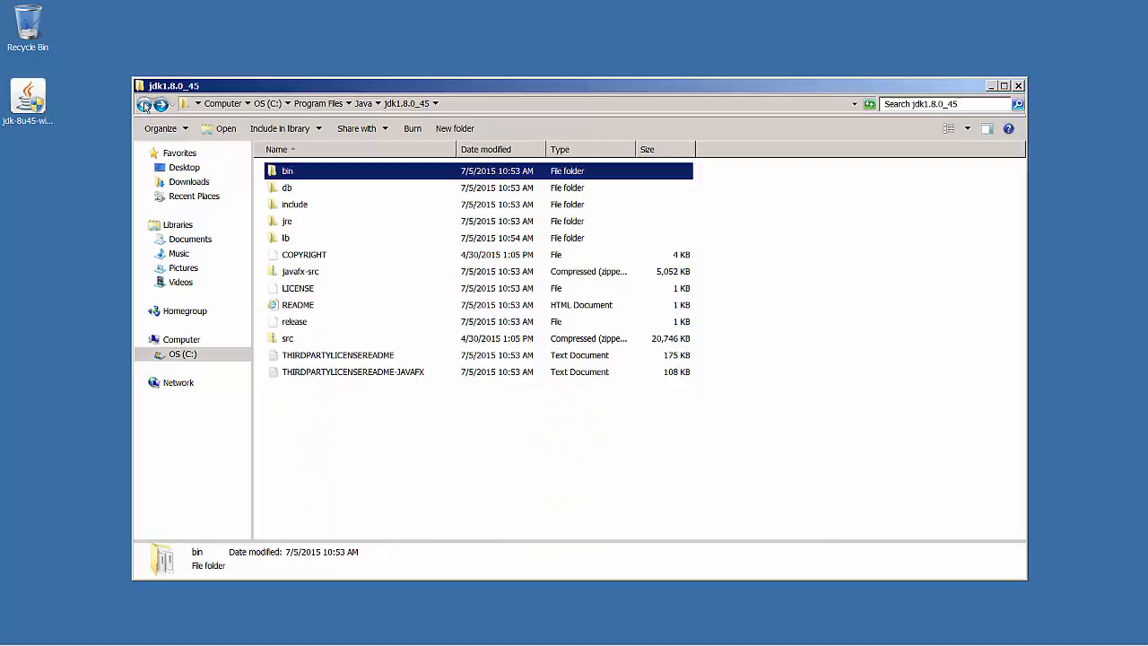
left_click(144, 104)
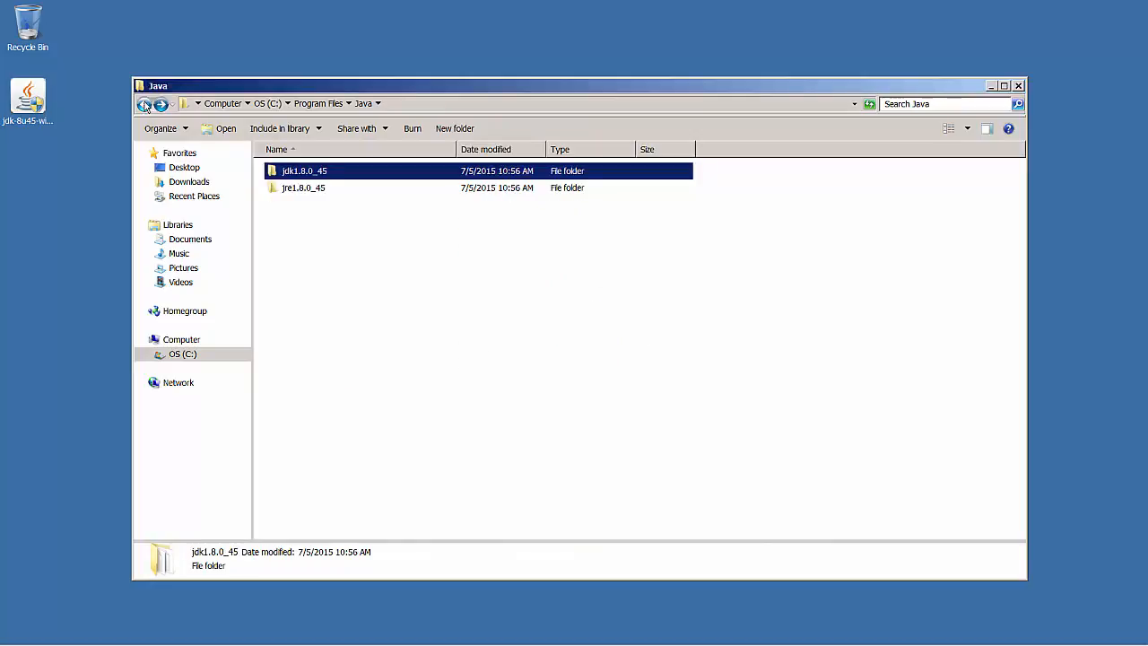
left_click(1018, 86)
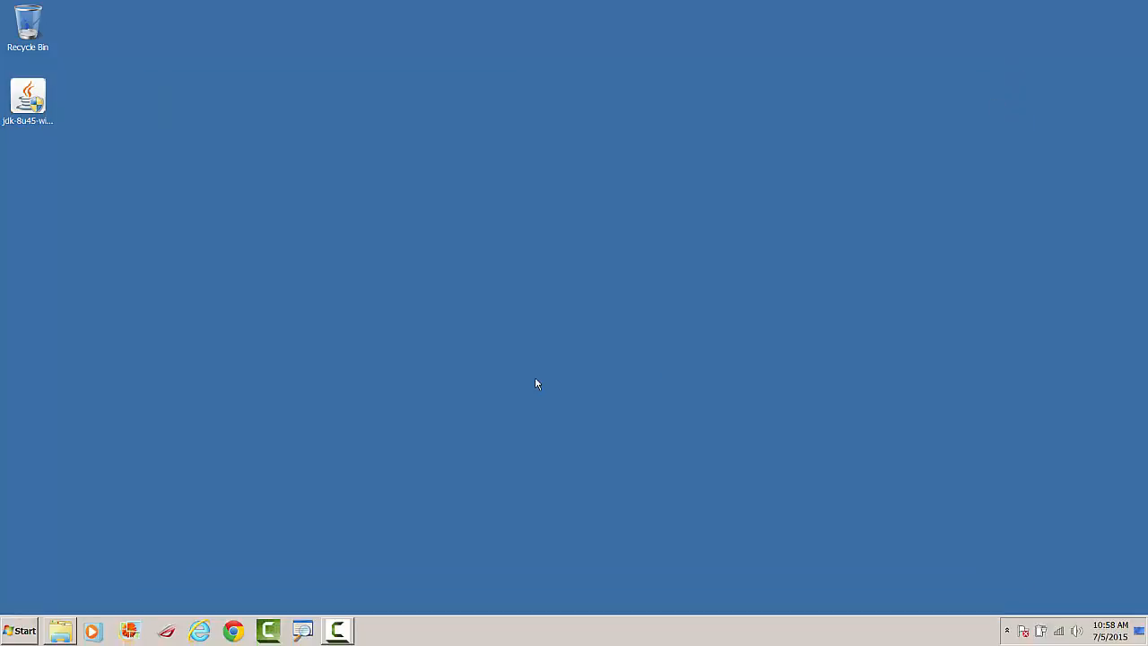
Open Internet Explorer on the Google page and search for "android studio".
right_click(199, 630)
left_click(184, 580)
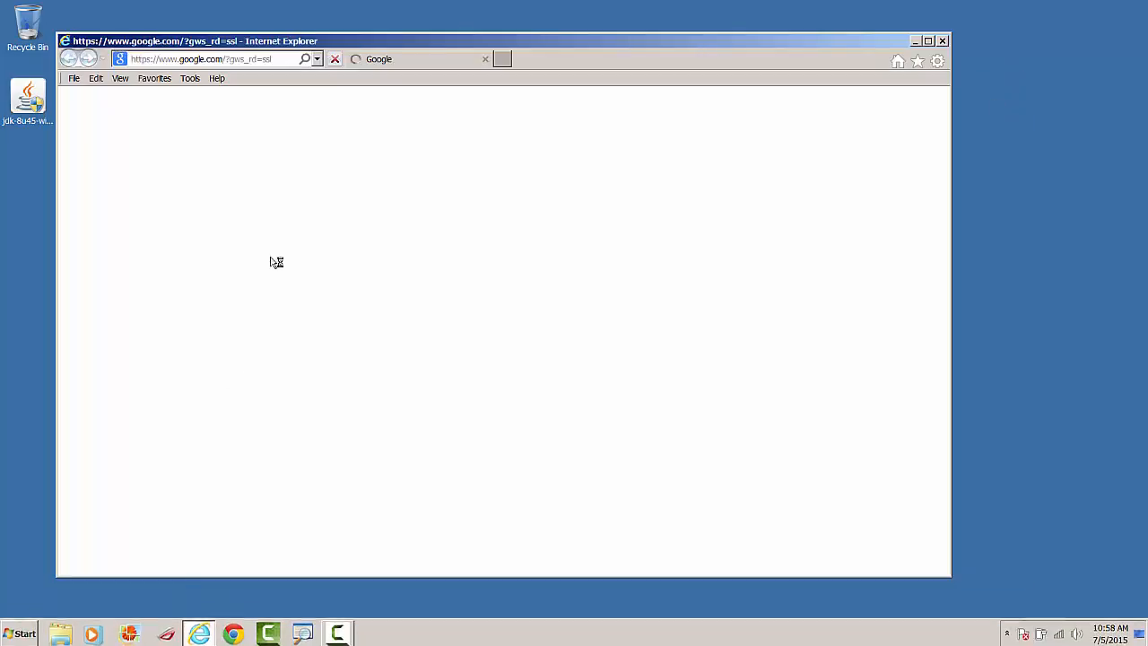
type("a")
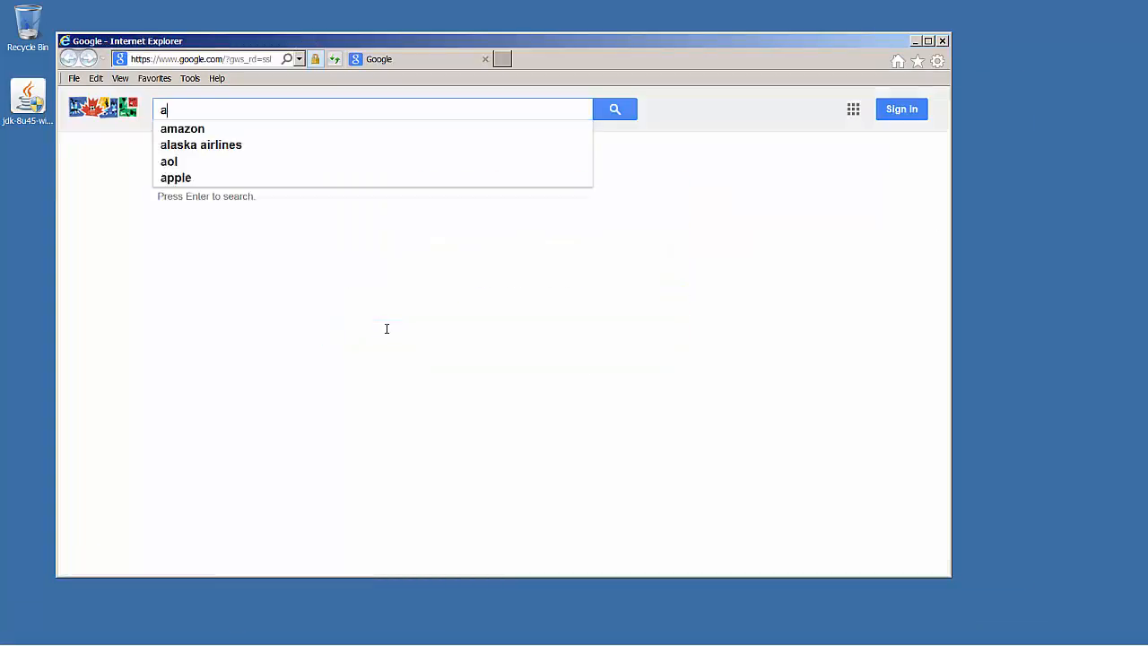
type("ndroid st")
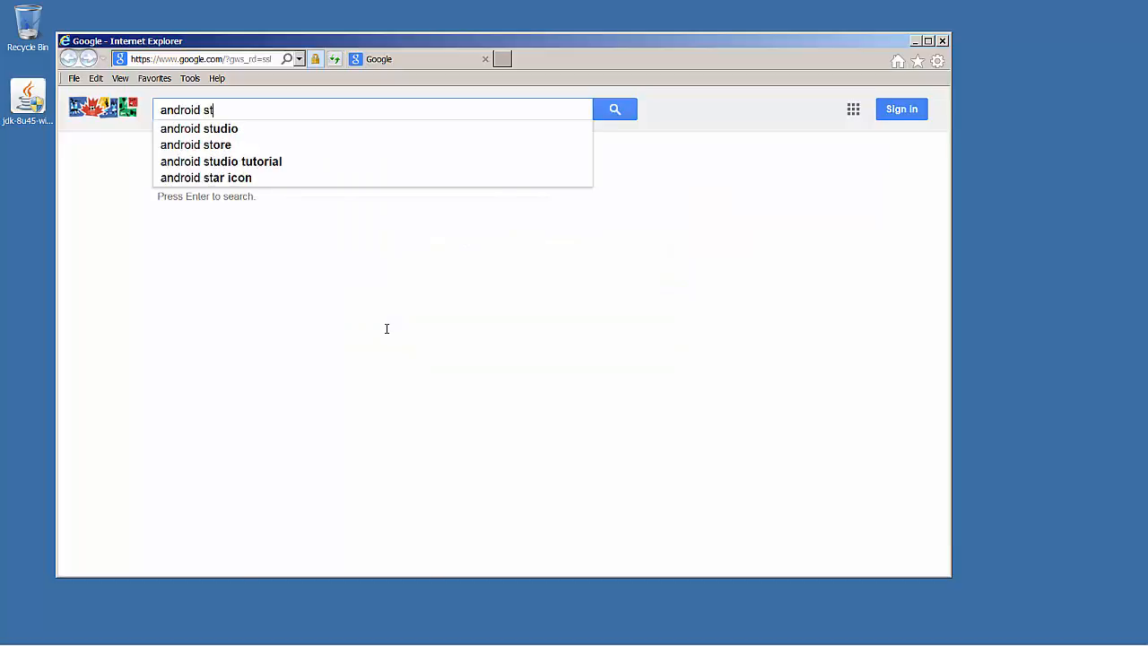
type("udio")
key("Return")
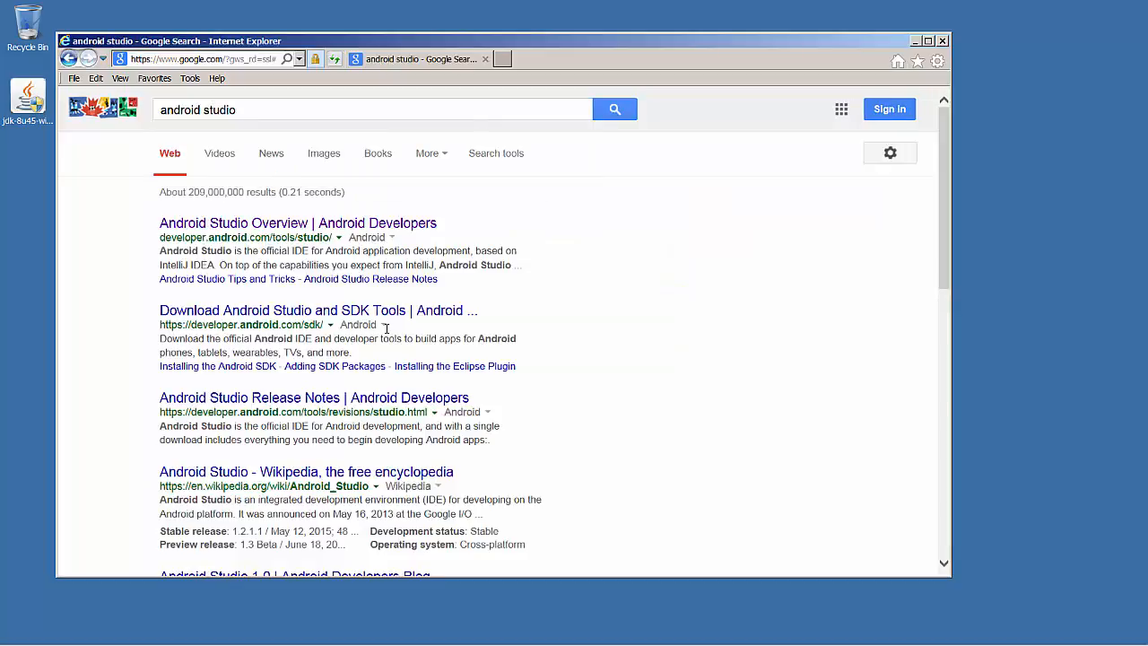
Open the Android Studio Overview result, go to the Download page and bring up the terms and conditions for the Windows download.
left_click(314, 227)
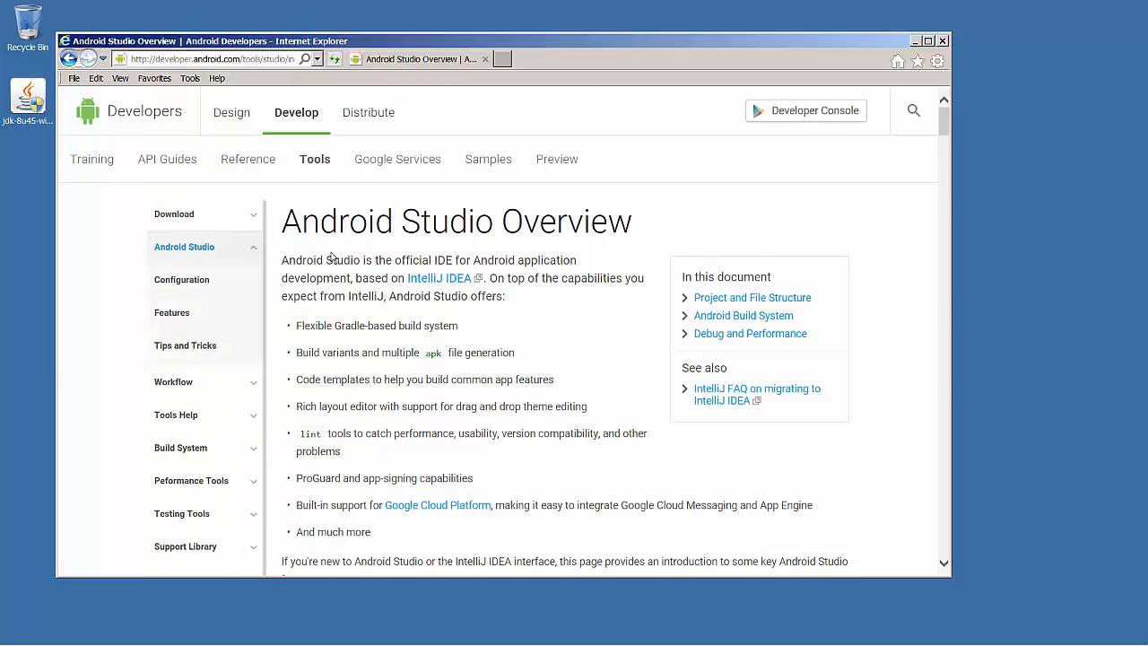
left_click(183, 217)
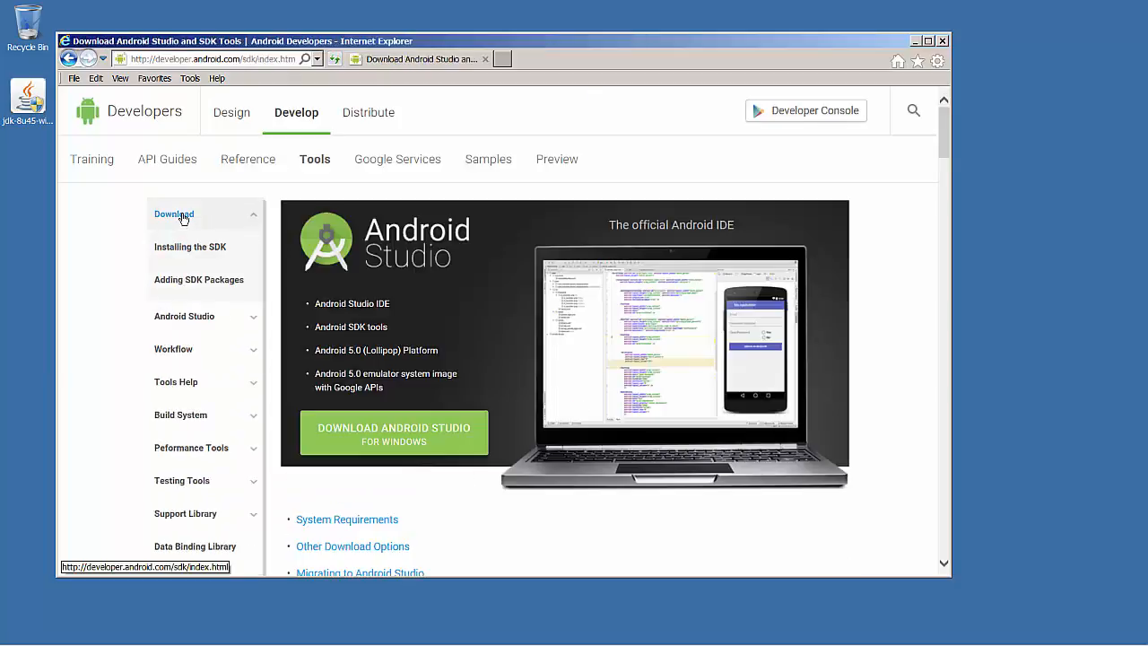
scroll(366, 266, "down", 3)
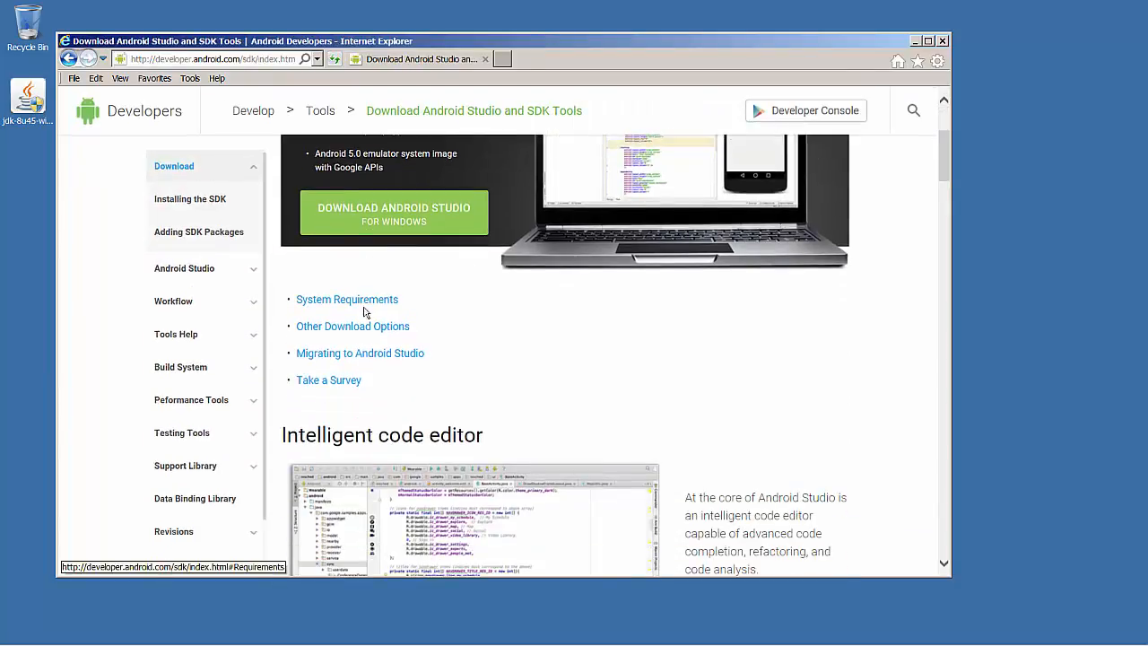
left_click(372, 217)
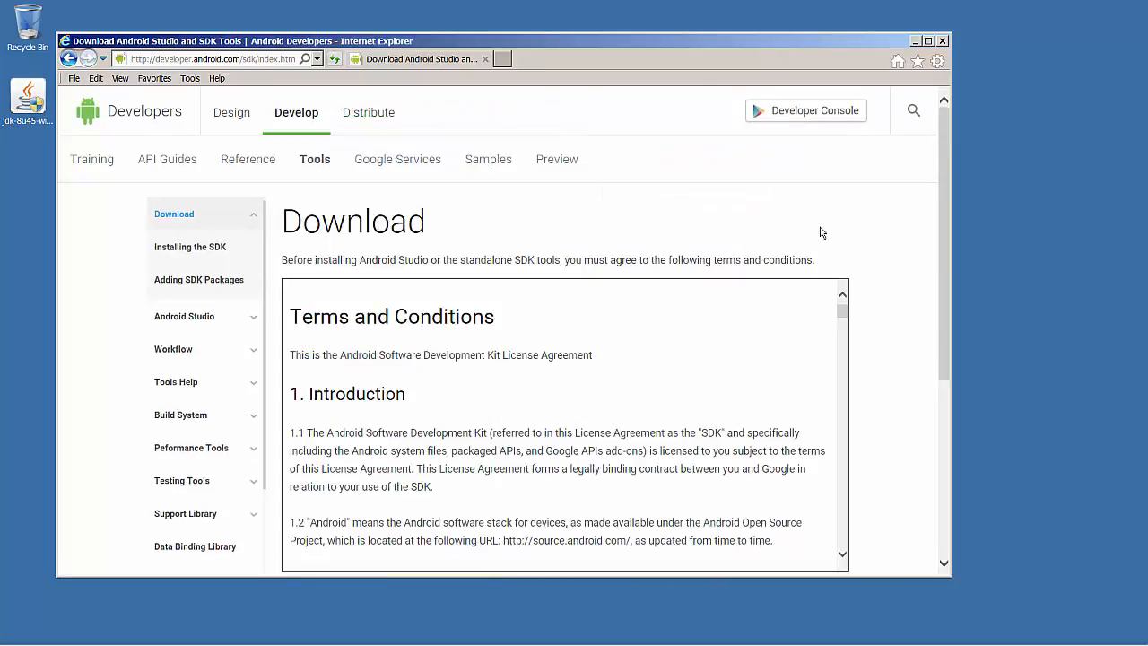
scroll(883, 256, "down", 1)
scroll(883, 256, "down", 3)
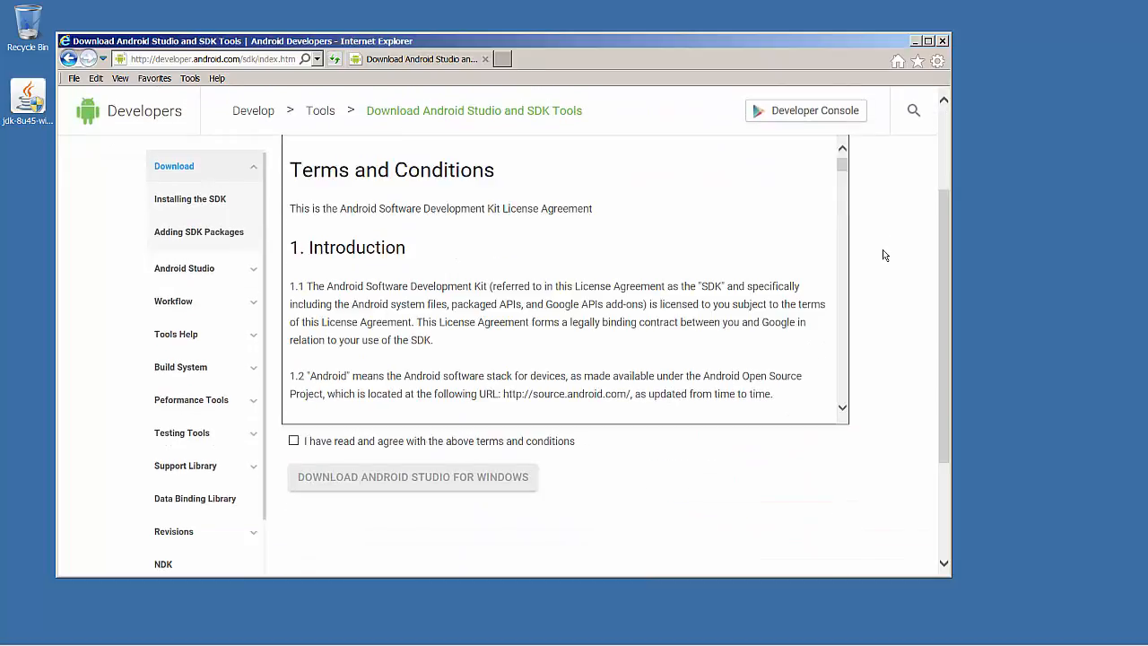
Agree to the SDK terms and conditions and start the Android Studio for Windows download.
left_click(293, 440)
left_click(294, 441)
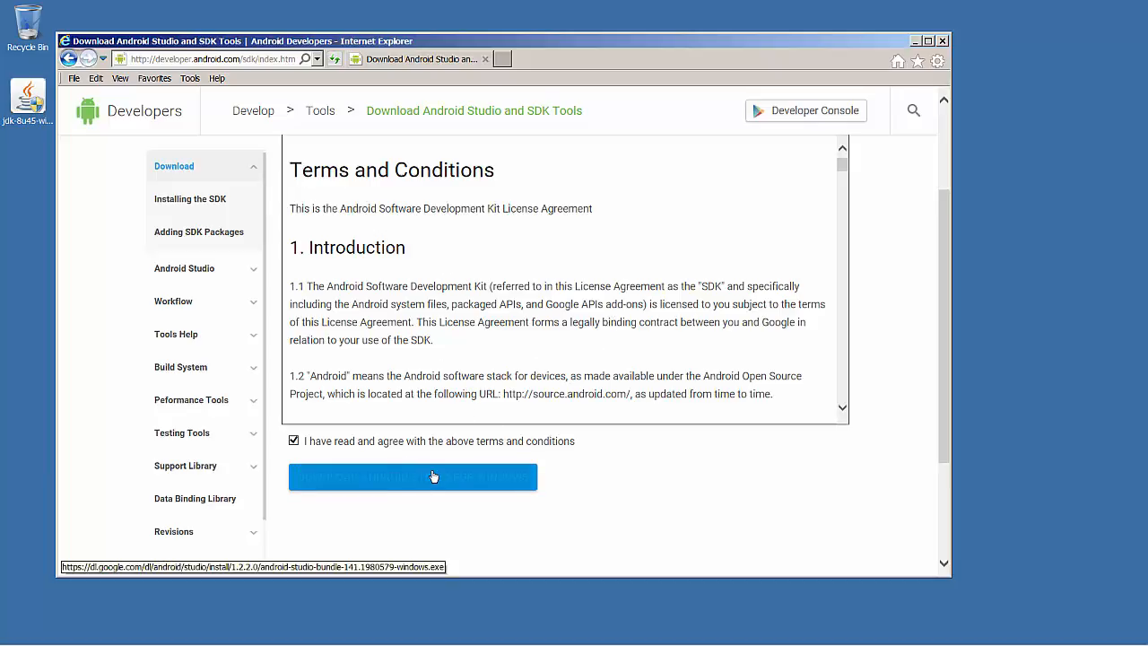
left_click(488, 476)
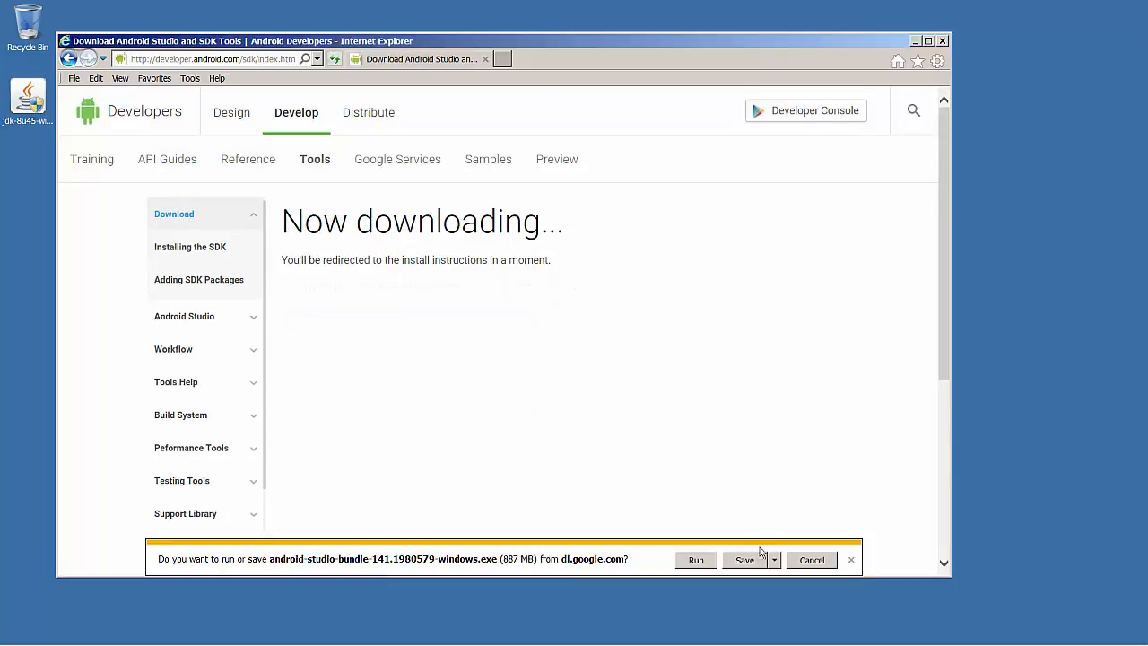
Save the installer as android-studio-bundle-141.1980579-windows on the Desktop and dismiss the download notification.
left_click(775, 560)
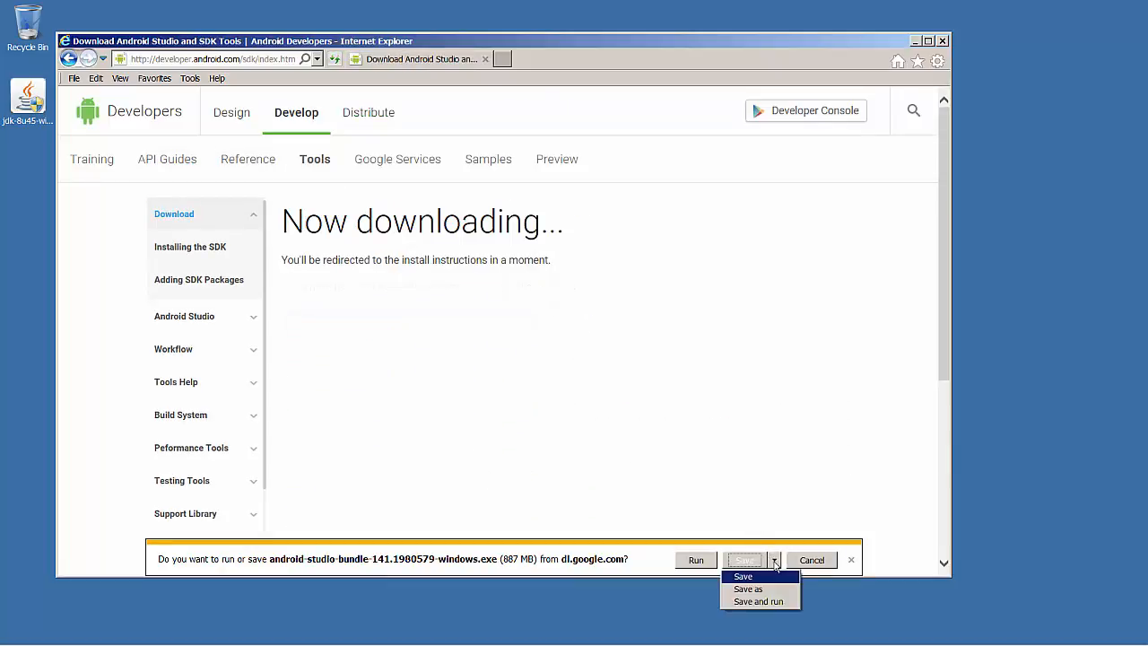
left_click(758, 590)
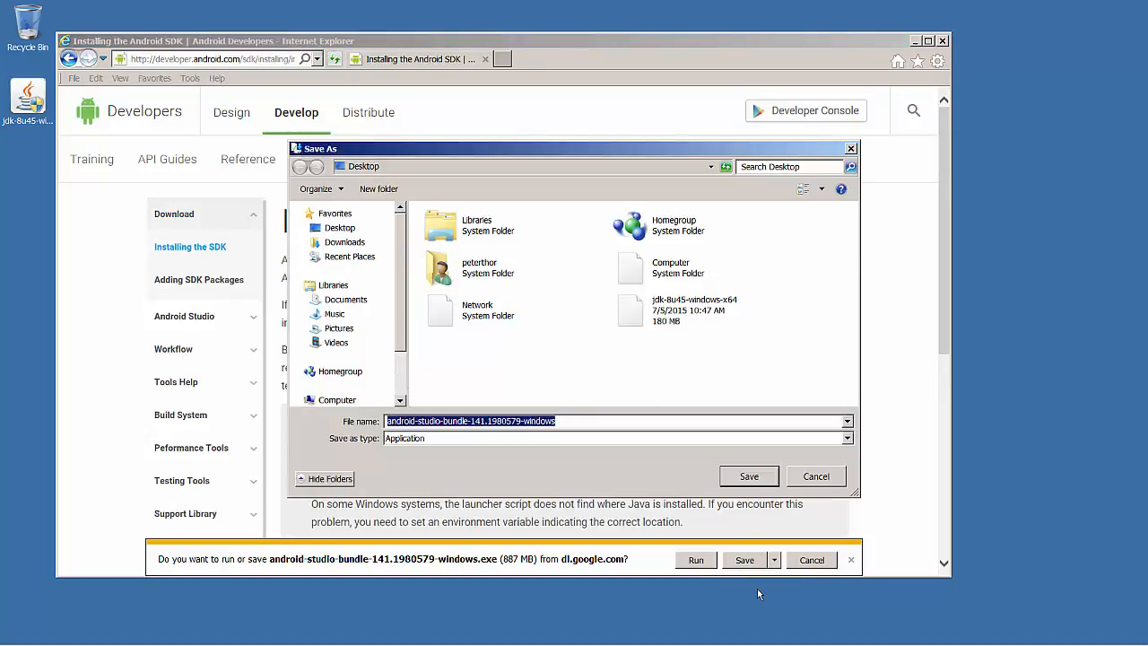
left_click(328, 232)
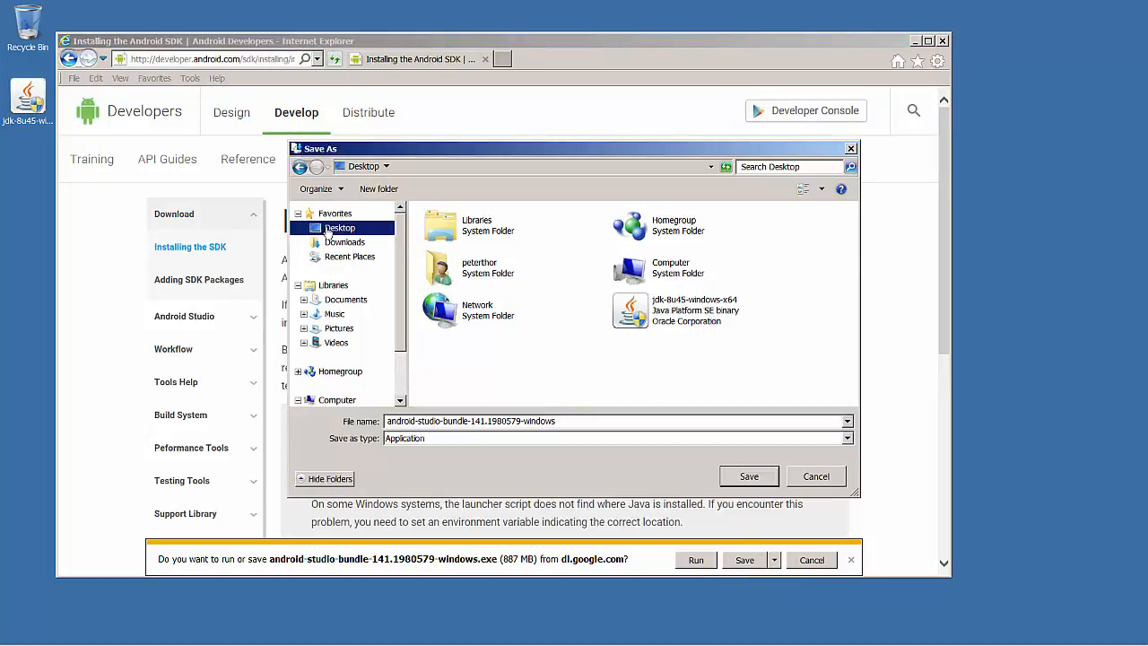
key("Return")
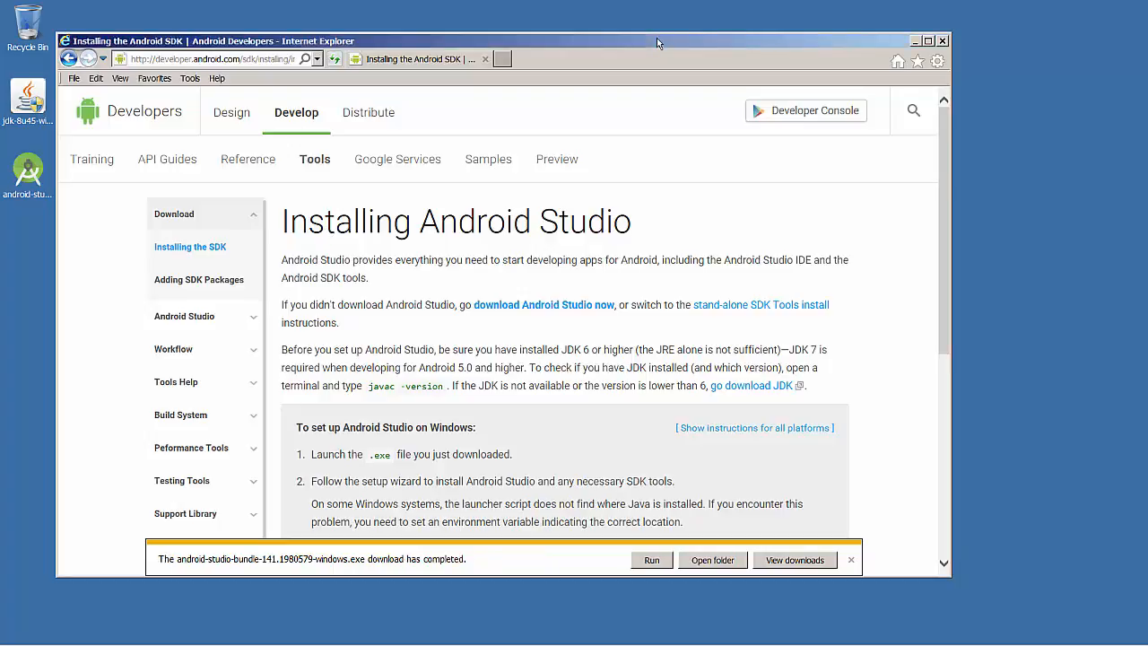
left_click(852, 560)
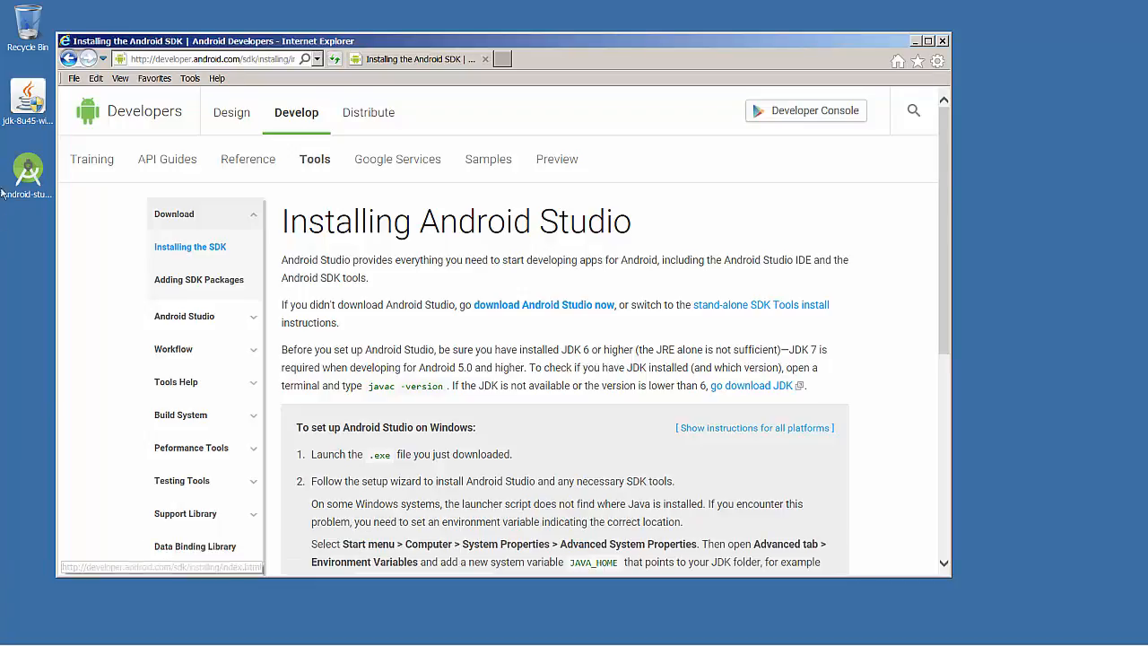
key("ctrl+2")
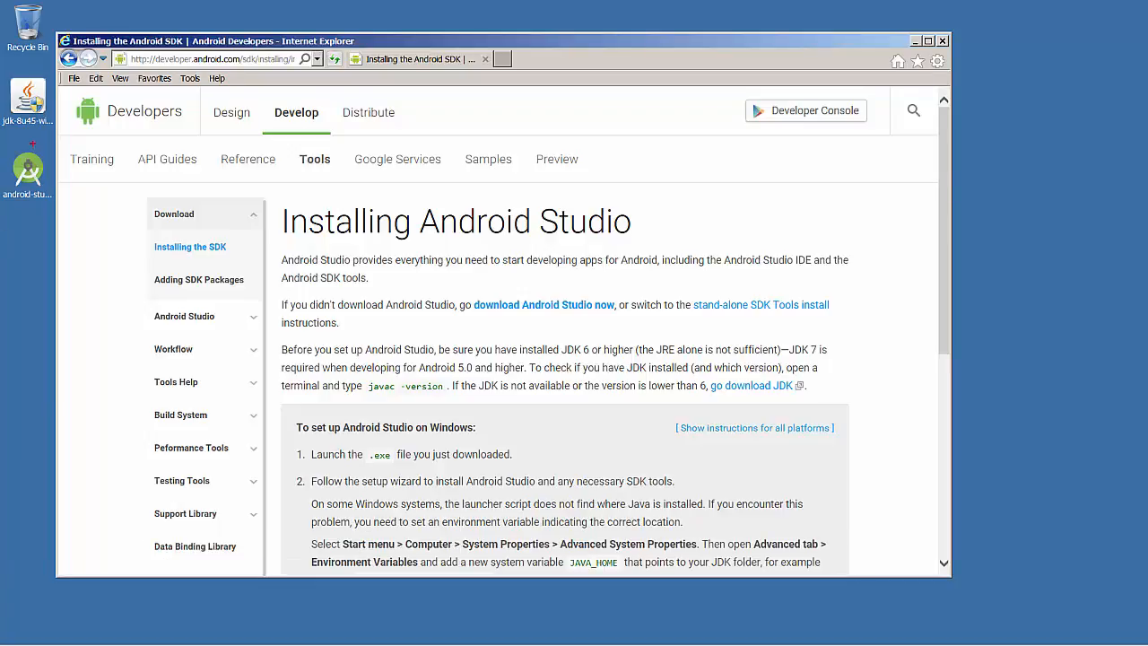
mouse_move(34, 146)
left_mouse_down()
mouse_move(8, 218)
mouse_move(41, 156)
left_mouse_up()
key("Escape")
Move the browser window away from the desktop icons, make it taller, and view the Windows setup instructions.
left_click_drag(620, 41, 648, 21)
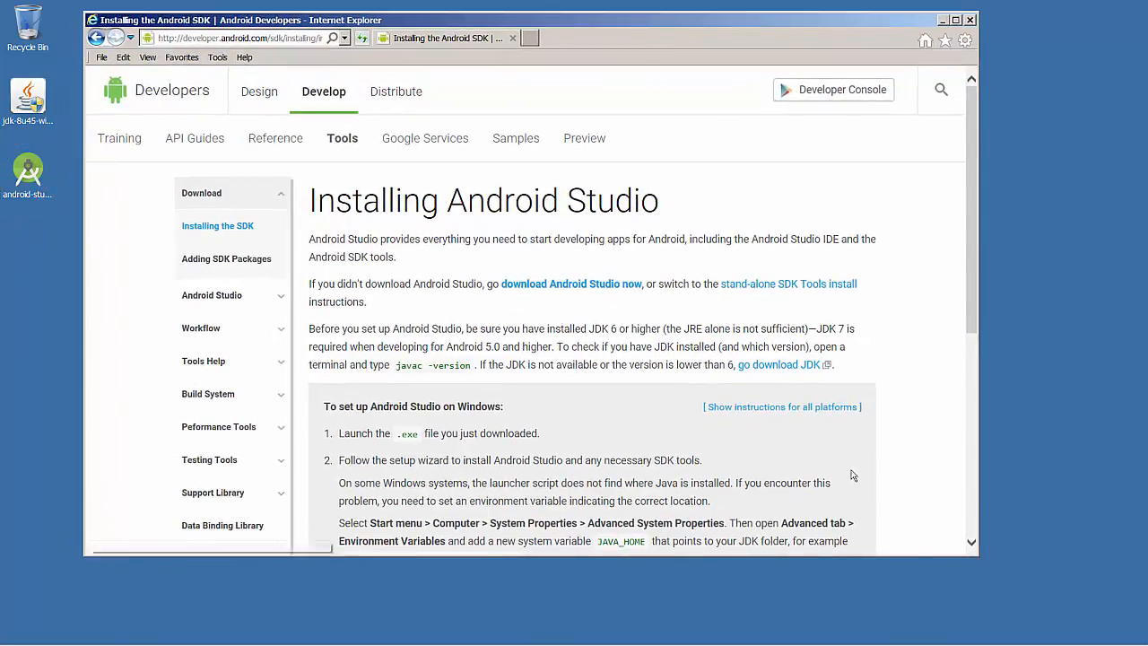
left_click_drag(926, 556, 930, 602)
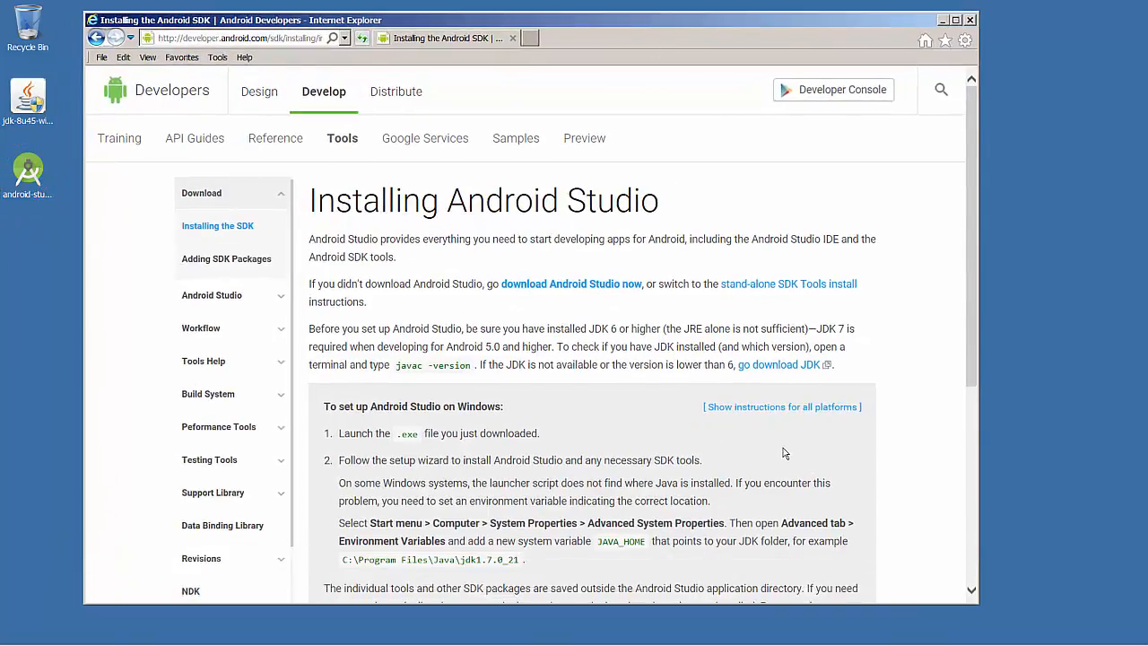
scroll(783, 453, "down", 3)
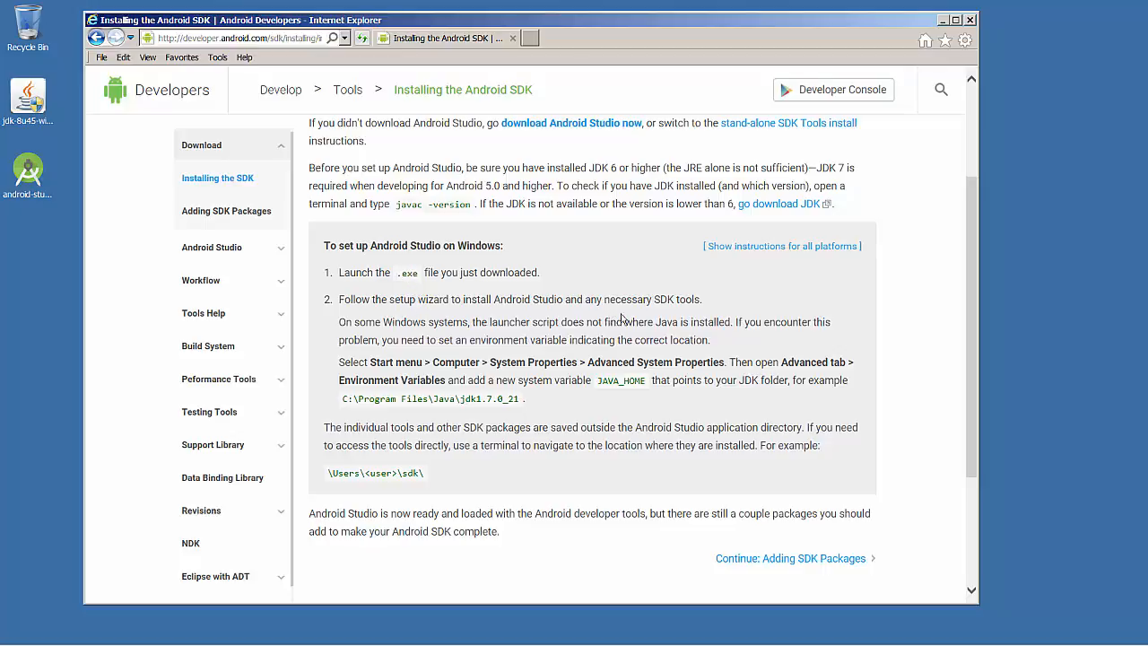
Launch the downloaded Android Studio installer from the desktop and allow it to run.
left_click(28, 171)
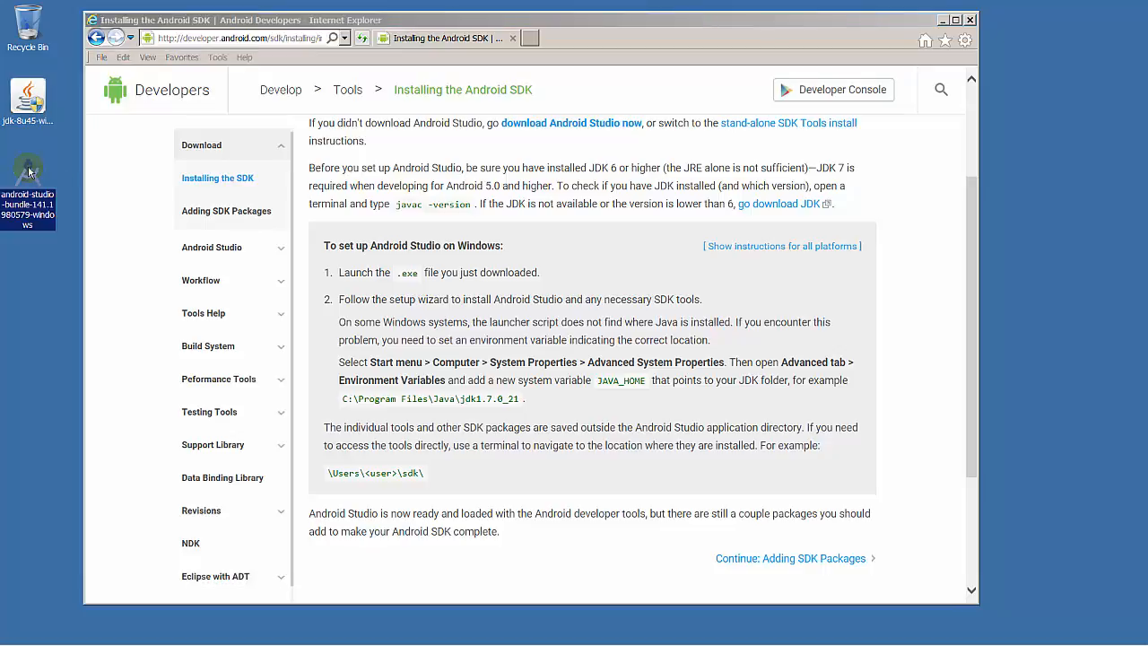
double_click(29, 170)
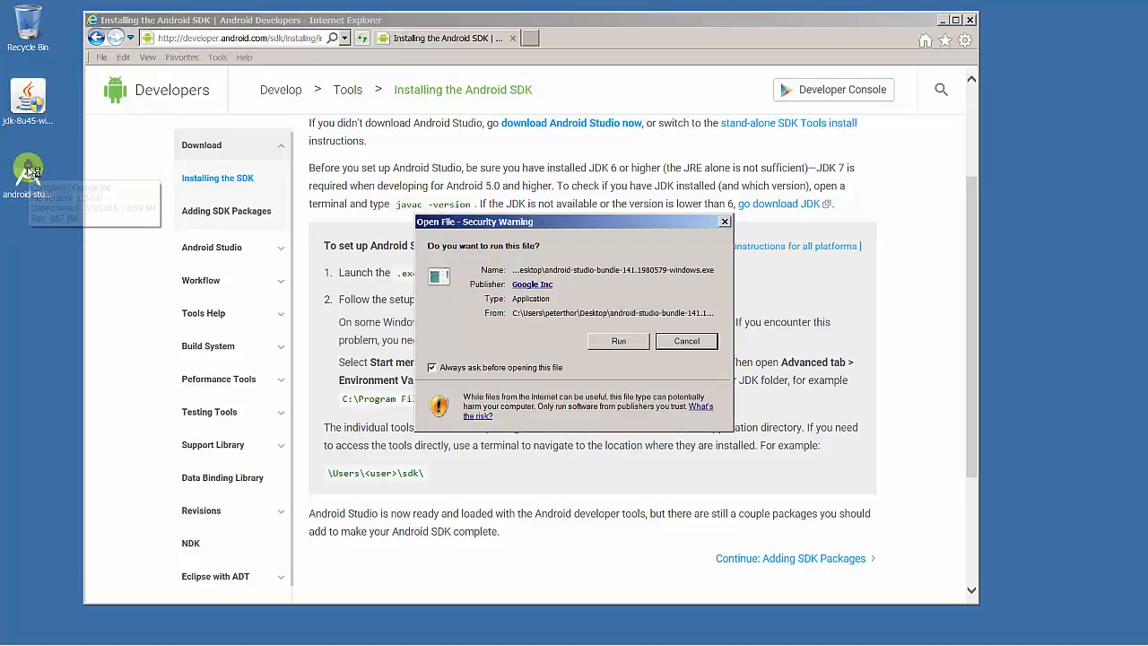
left_click(619, 342)
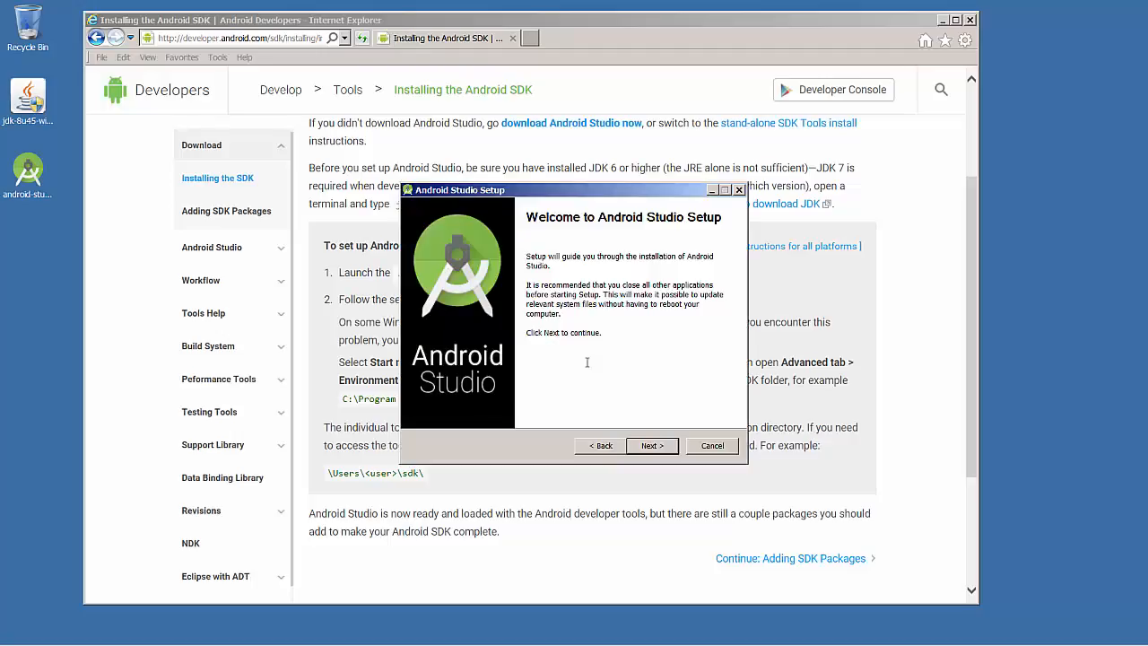
Proceed through setup with all components selected and accept the Android SDK and Intel HAXM license agreements.
left_click(651, 448)
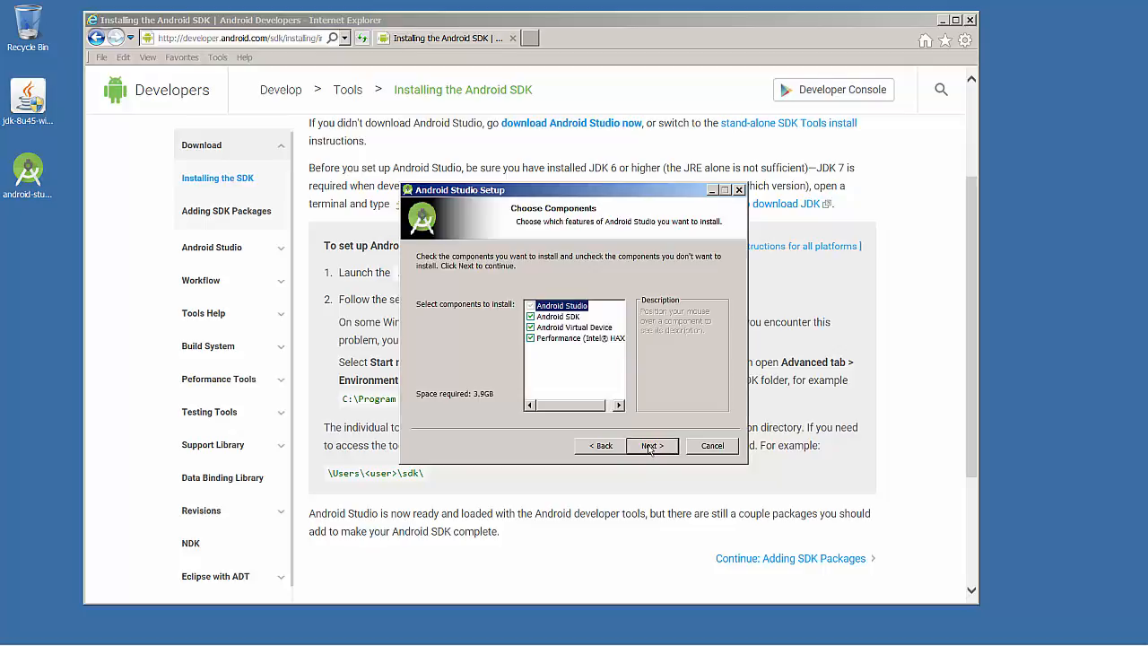
left_click(651, 445)
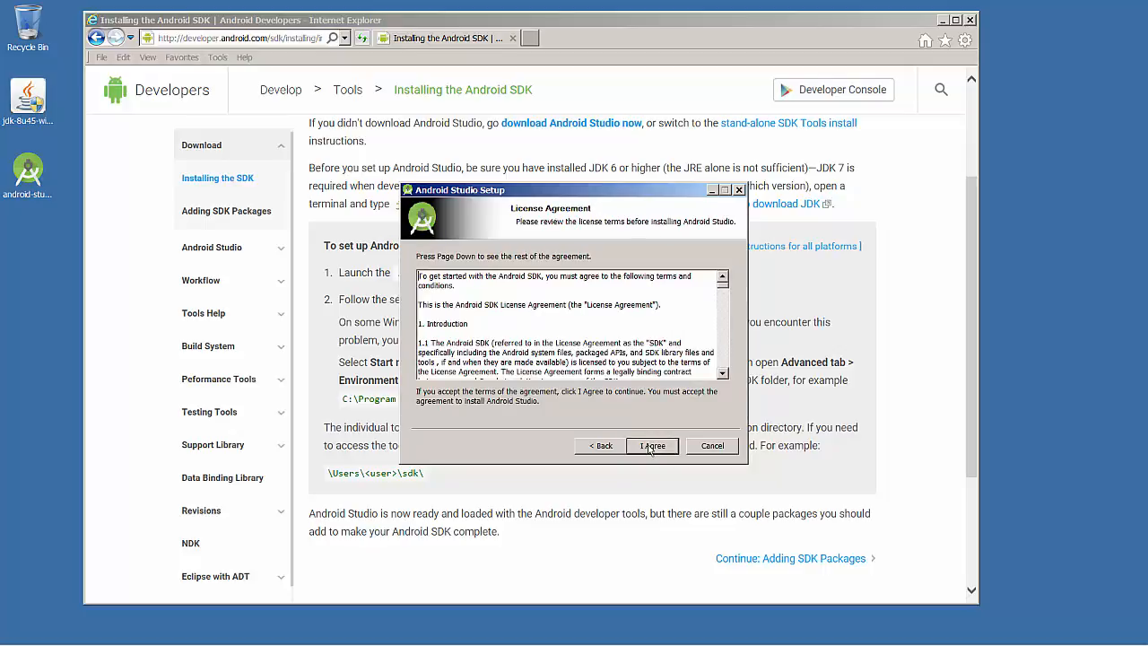
left_click(653, 448)
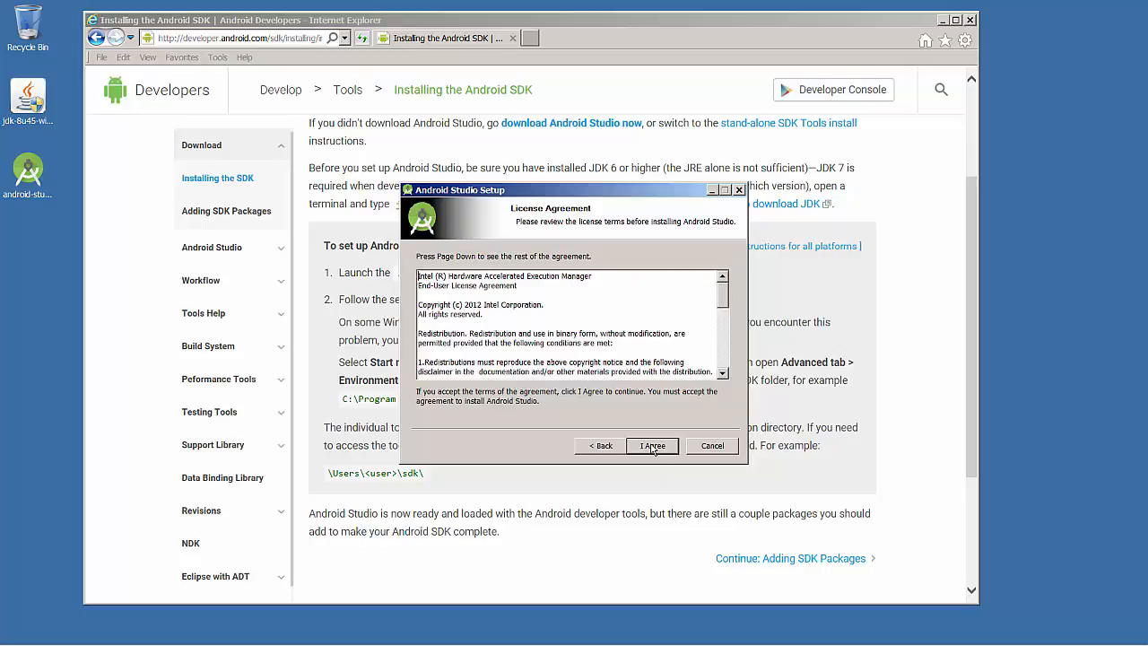
left_click(653, 446)
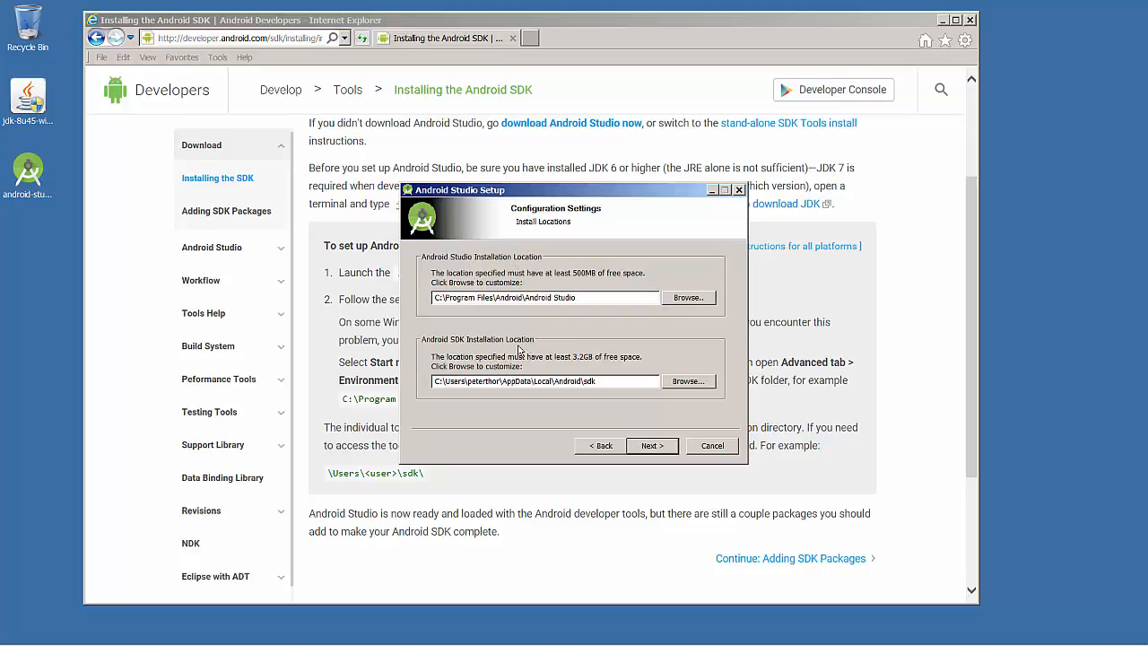
Install with the default locations, recommended 2 GB emulator RAM and Android Studio shortcut folder, and finish setup with Start Android Studio checked.
left_click(655, 446)
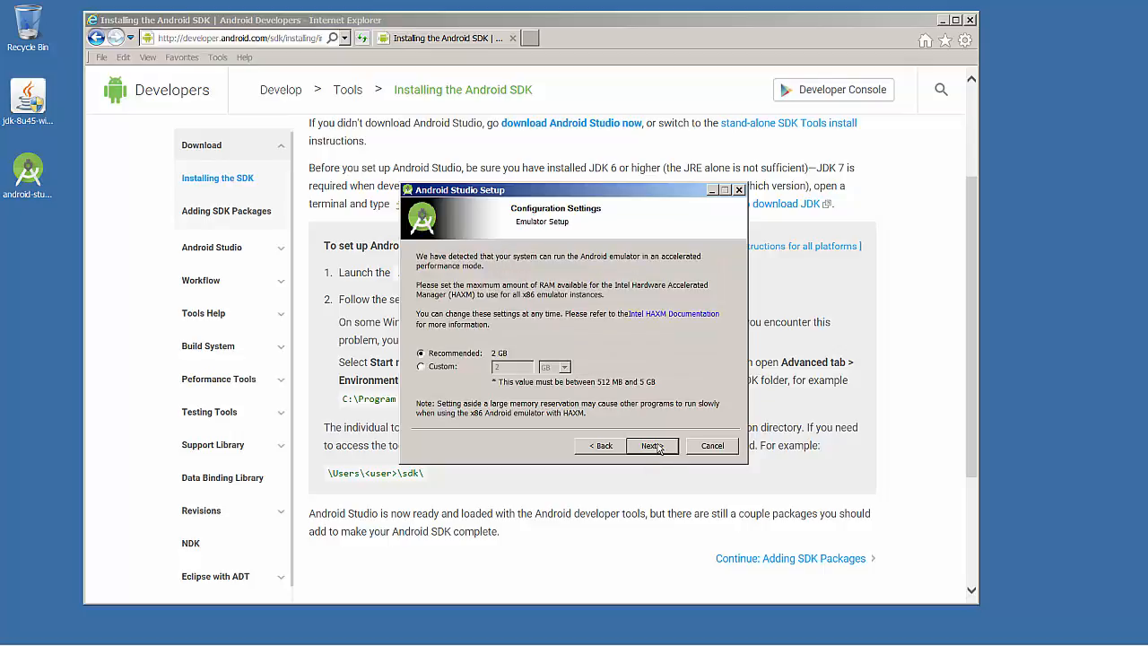
left_click(657, 446)
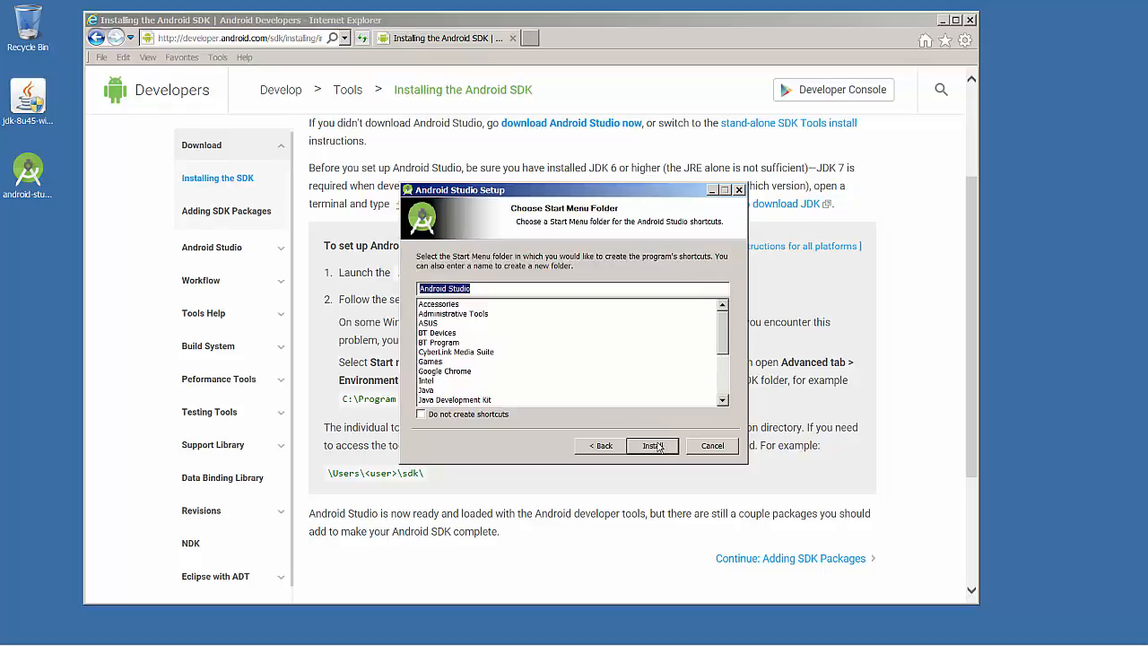
left_click(654, 445)
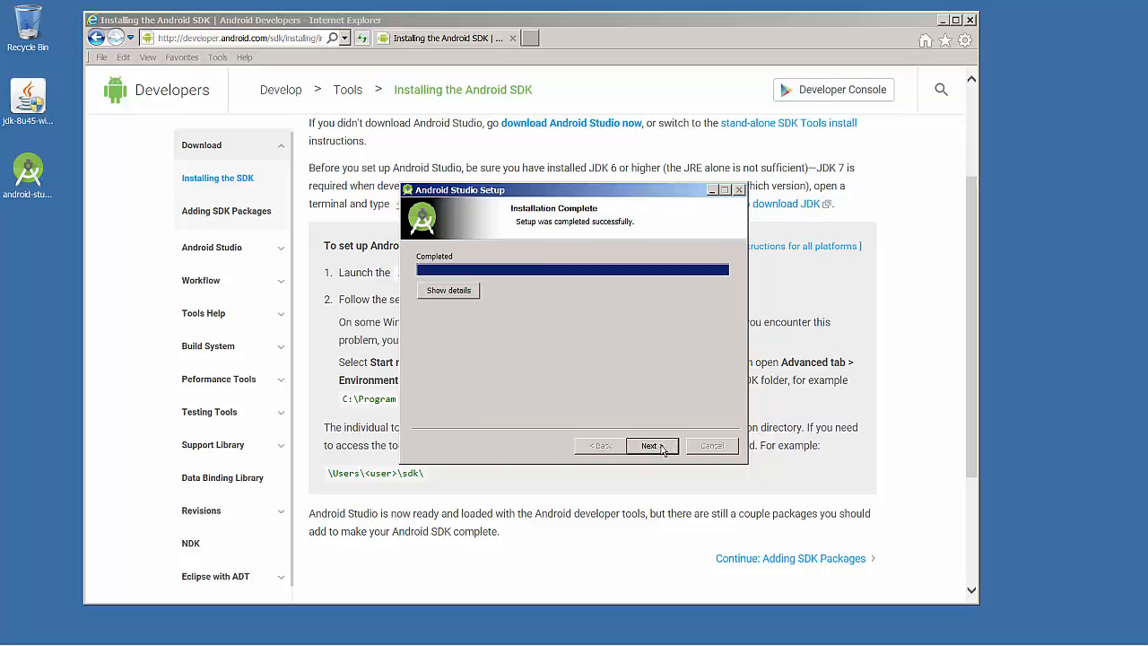
left_click(662, 448)
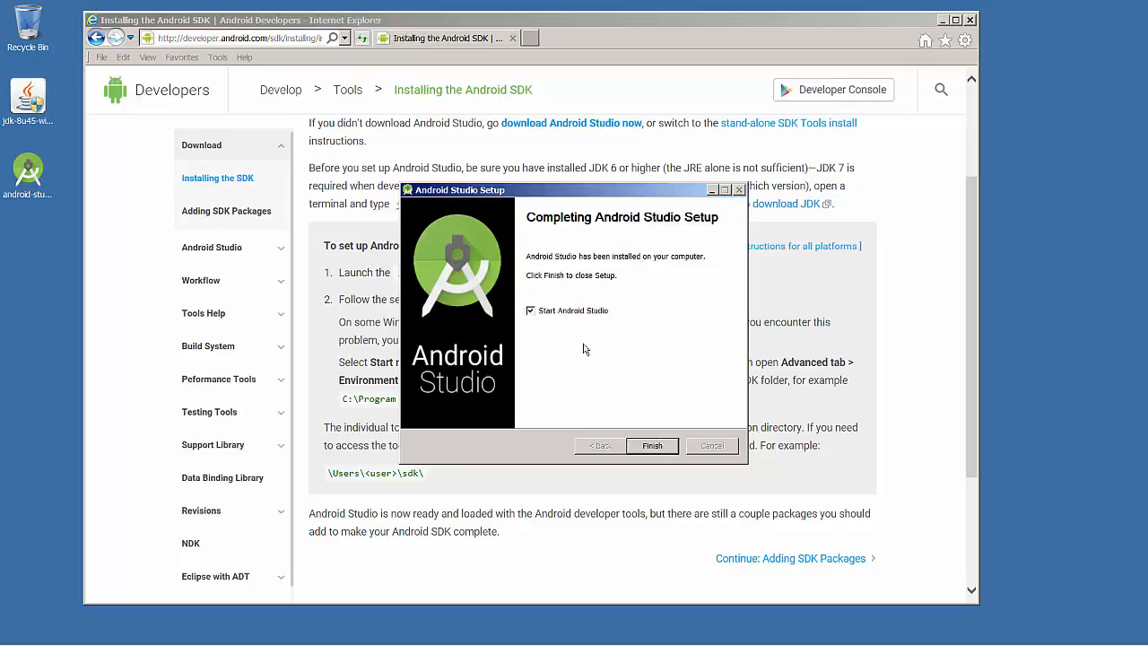
left_click(651, 445)
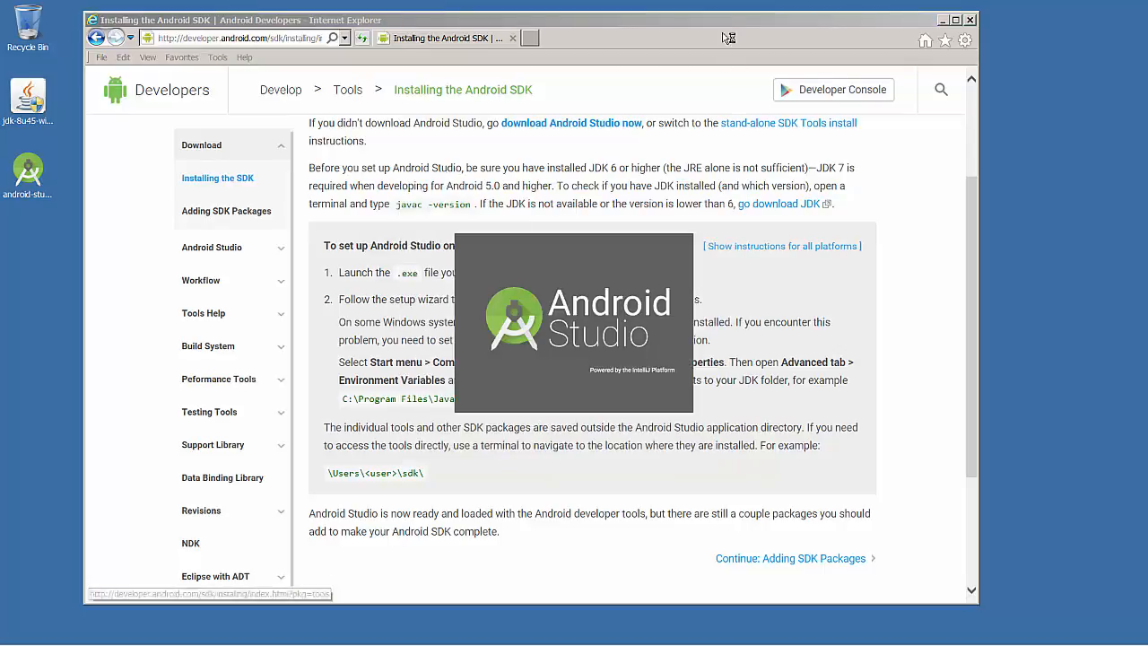
Continue from the installation instructions to the Adding SDK Packages page and highlight the SDK Manager mention.
scroll(708, 192, "down", 3)
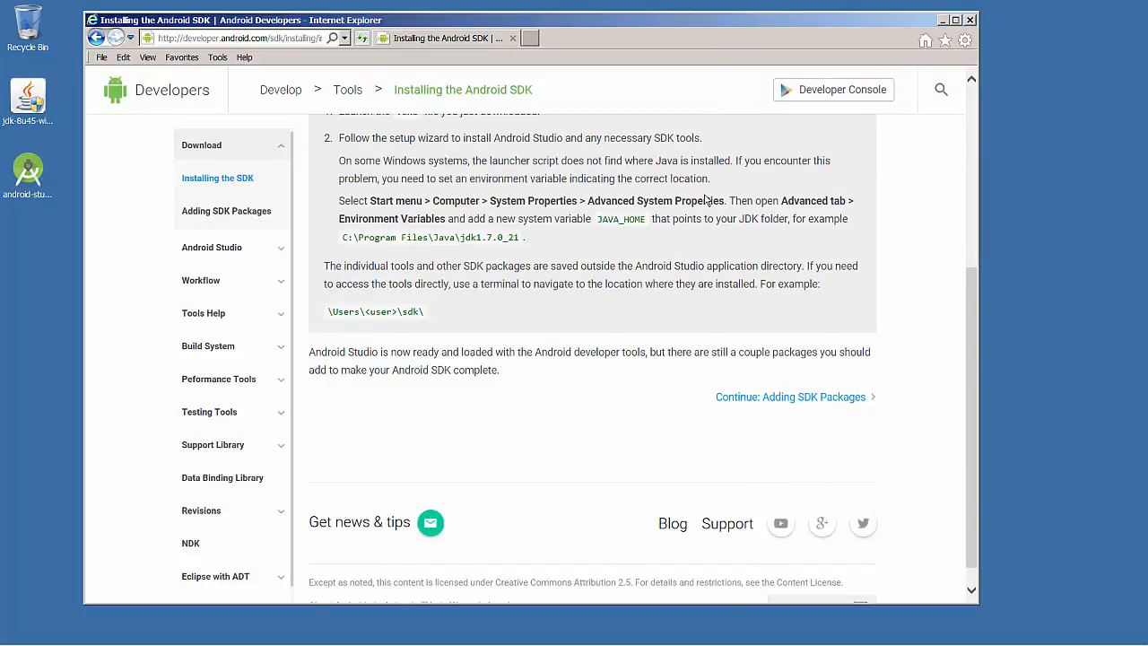
scroll(504, 240, "up", 1)
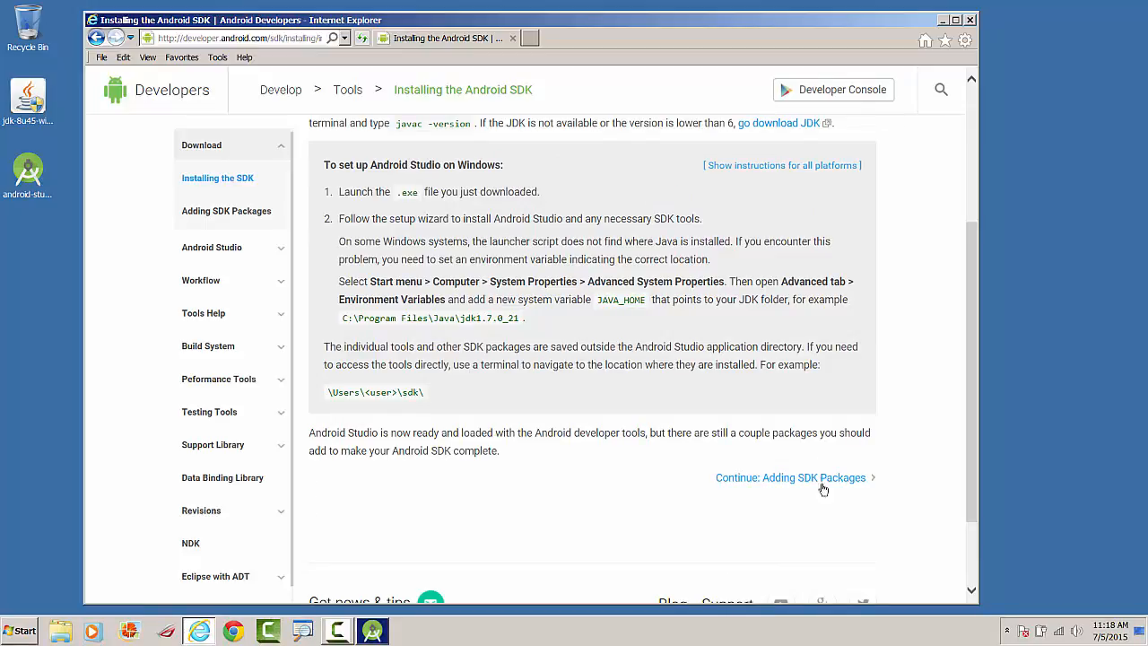
scroll(960, 469, "down", 1)
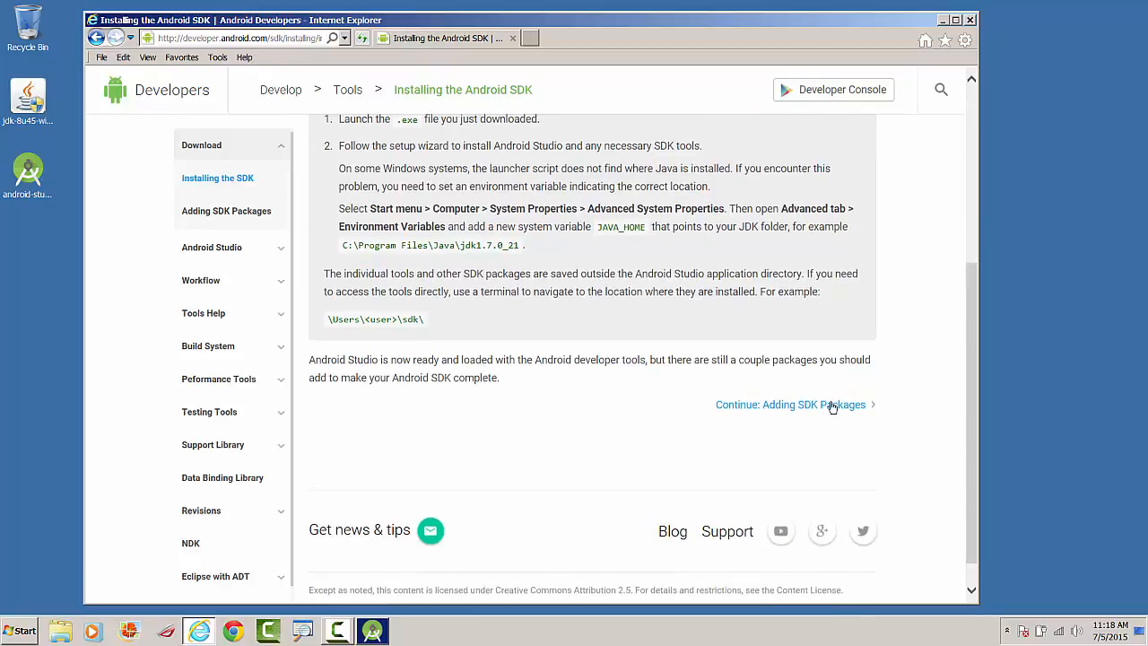
left_click(779, 412)
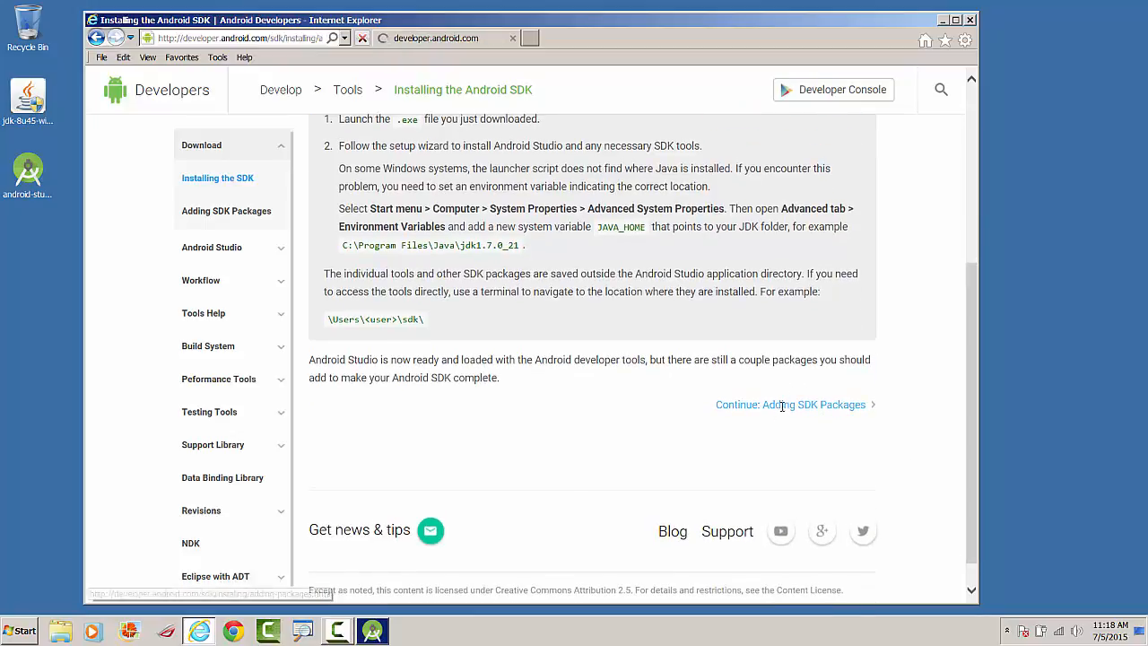
scroll(767, 403, "down", 2)
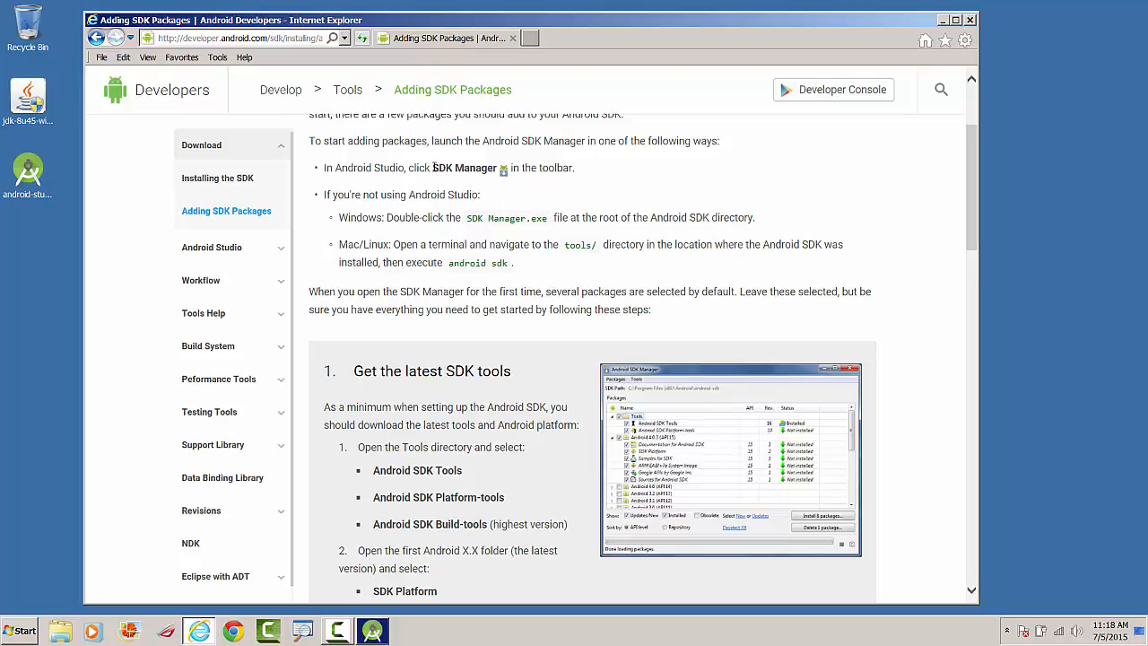
left_click_drag(433, 168, 495, 173)
Switch to Android Studio and complete its first-start prompts without importing settings, with firewall access on private networks and the IntelliJ theme.
left_click(373, 630)
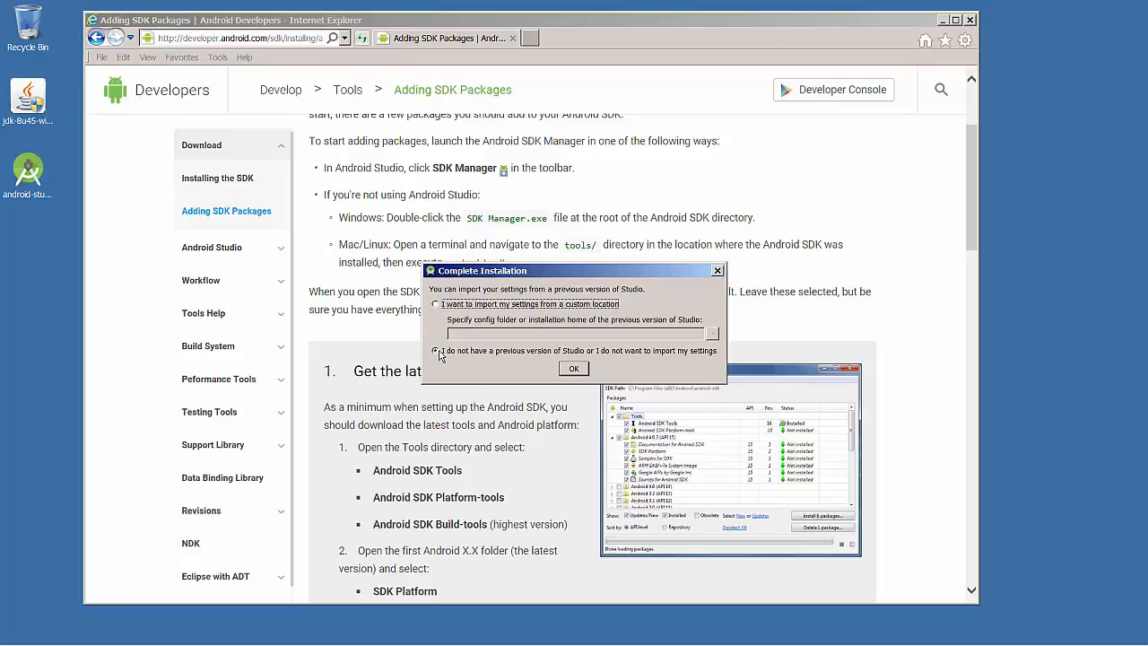
left_click(573, 370)
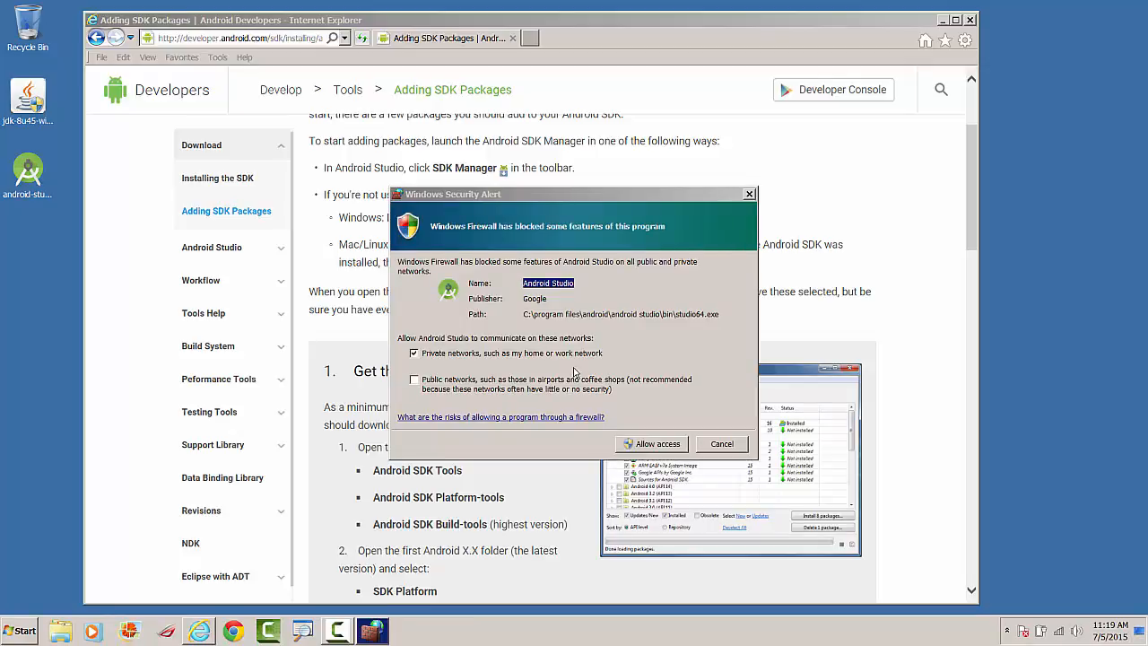
left_click(647, 446)
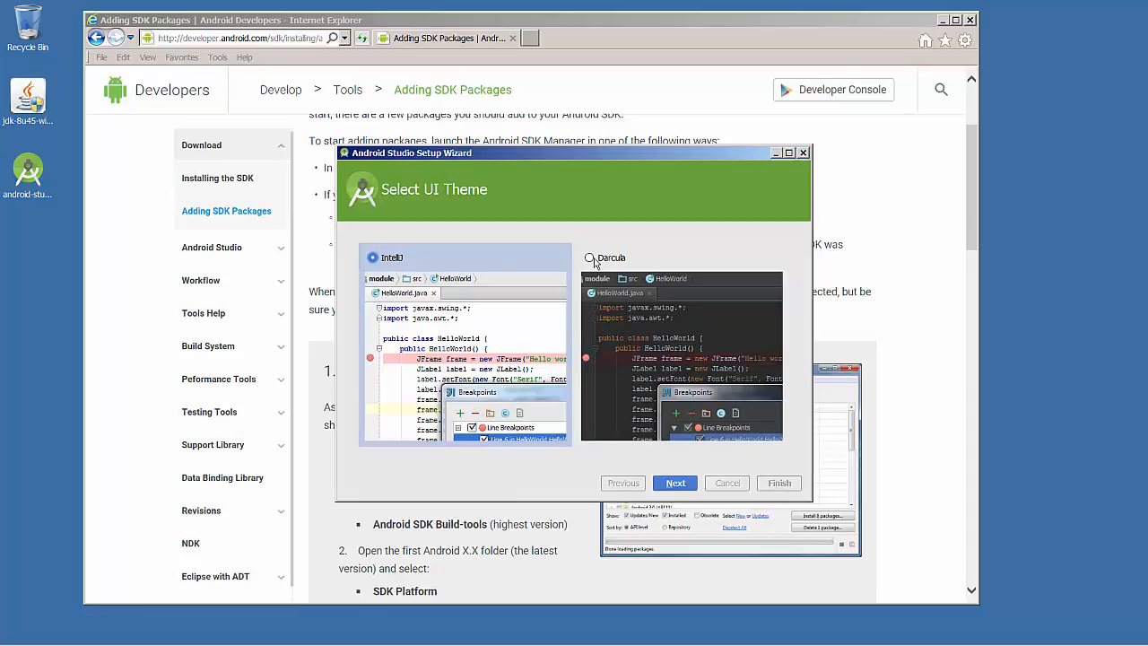
left_click(669, 485)
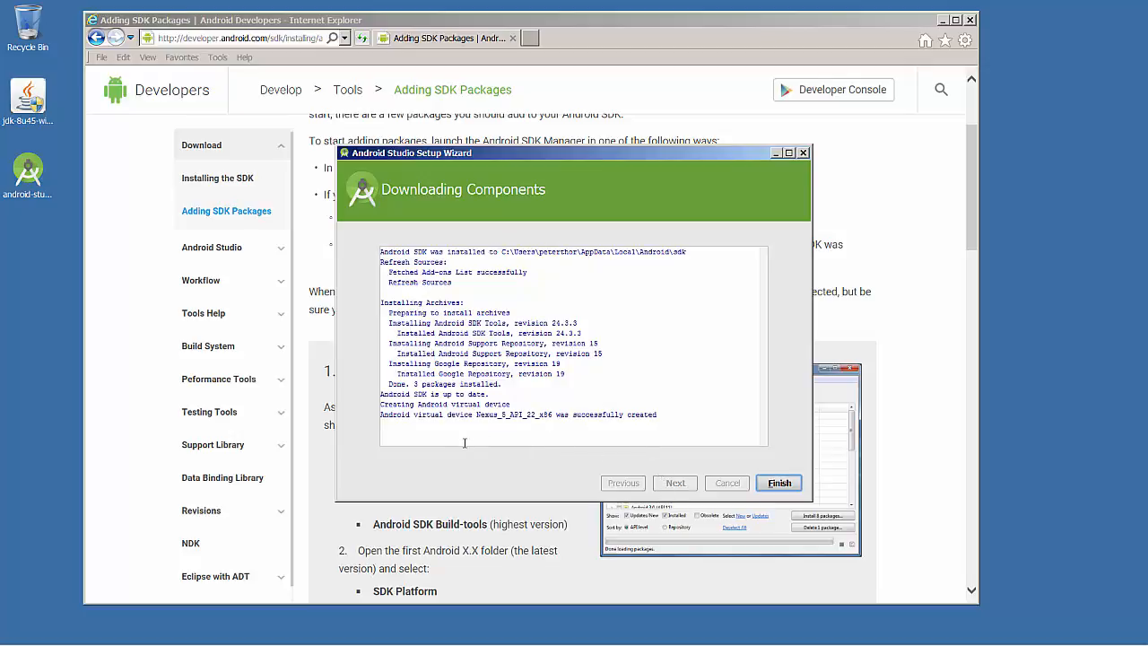
key("ctrl+2")
left_click_drag(382, 419, 471, 417)
left_click_drag(556, 417, 661, 415)
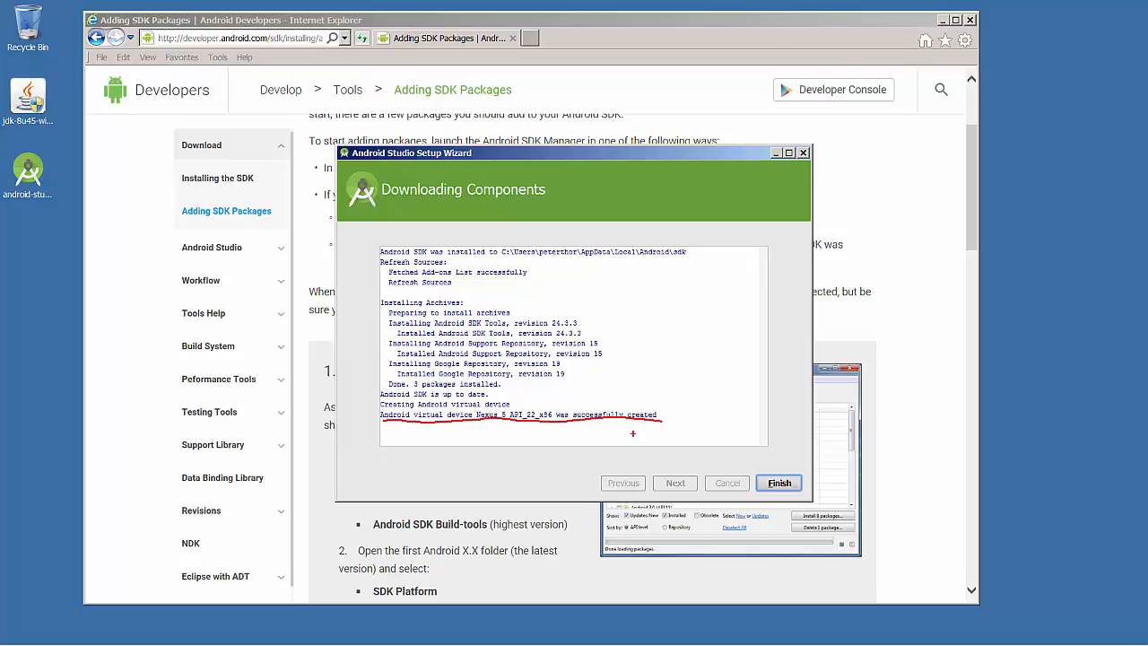
mouse_move(508, 414)
left_mouse_down()
mouse_move(480, 416)
mouse_move(536, 425)
mouse_move(533, 406)
mouse_move(508, 404)
mouse_move(633, 386)
left_mouse_up()
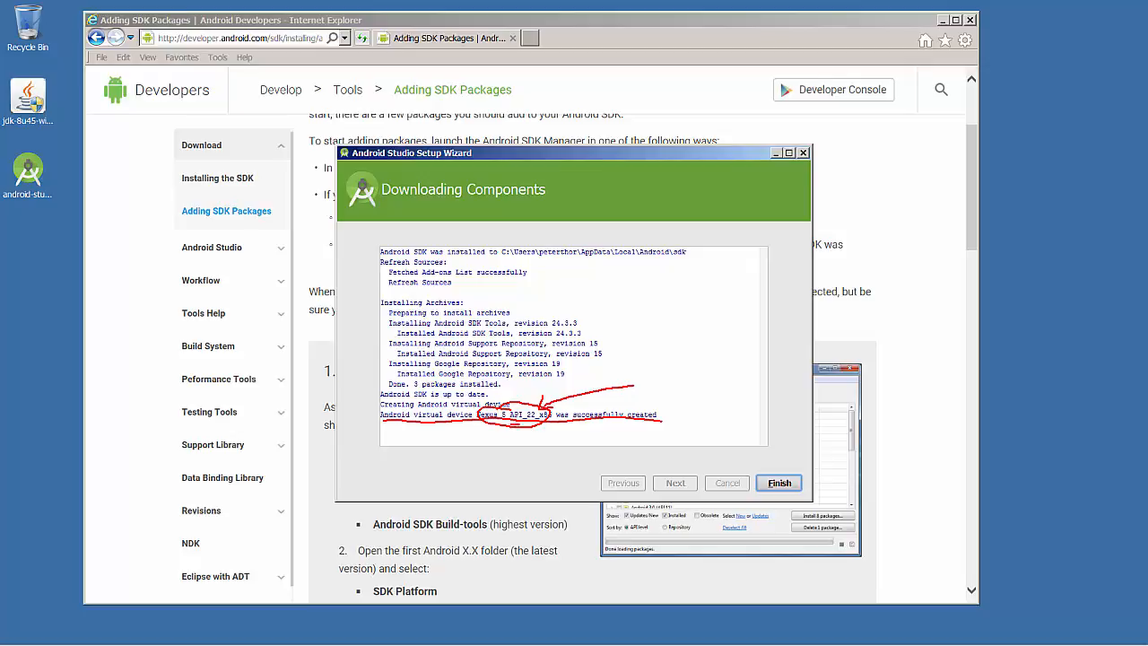
mouse_move(551, 421)
left_mouse_down()
mouse_move(558, 447)
mouse_move(556, 419)
mouse_move(532, 420)
left_mouse_up()
key("Escape")
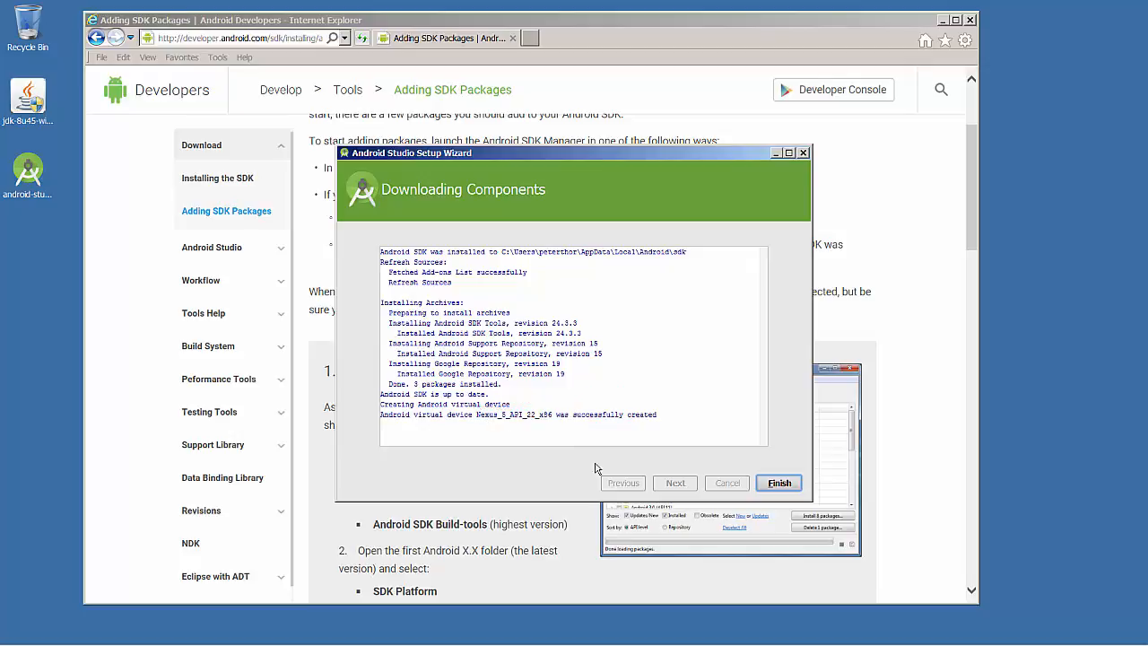
Finish the setup wizard and start a new project with the default name, phone and tablet minimum API 15, and a Blank Activity.
left_click(779, 484)
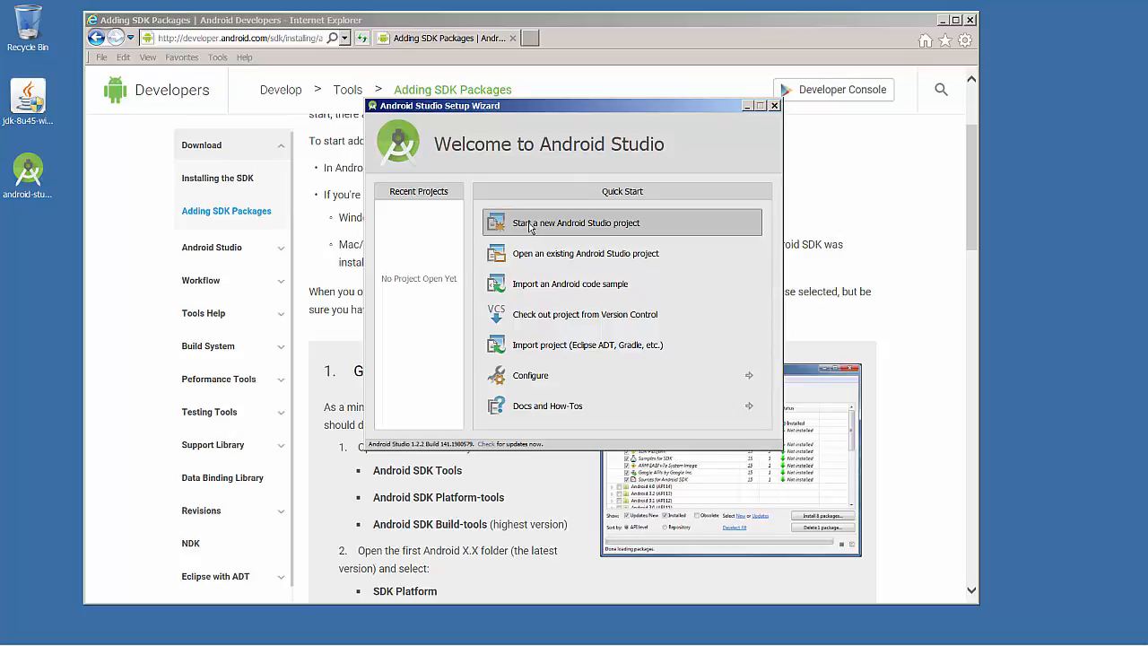
left_click(529, 227)
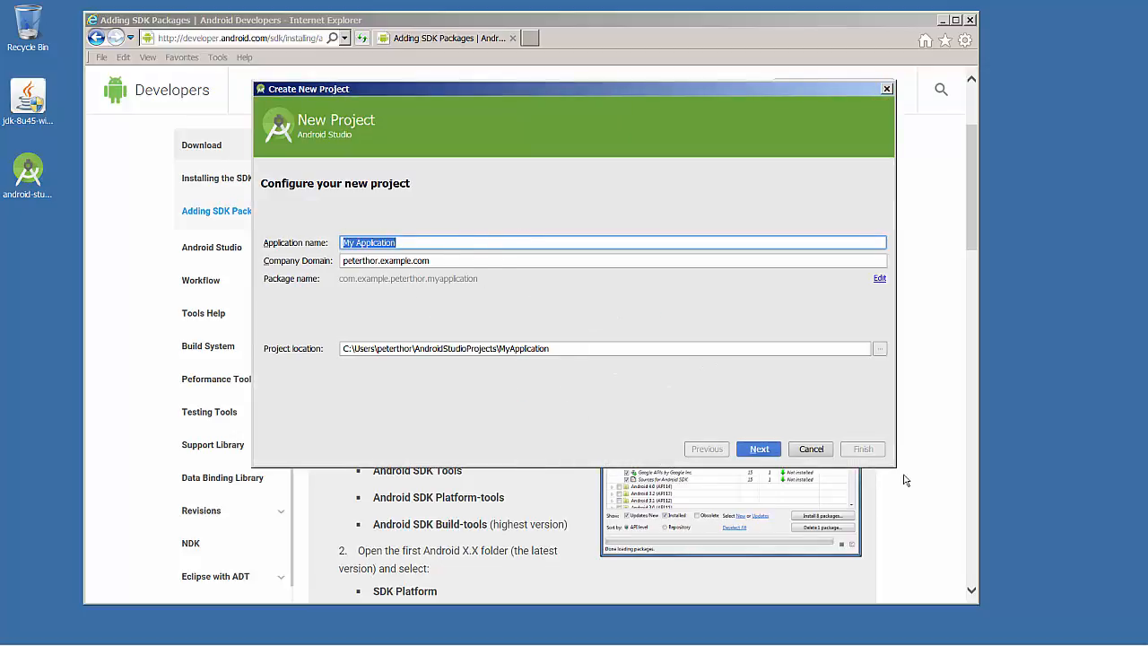
left_click(762, 450)
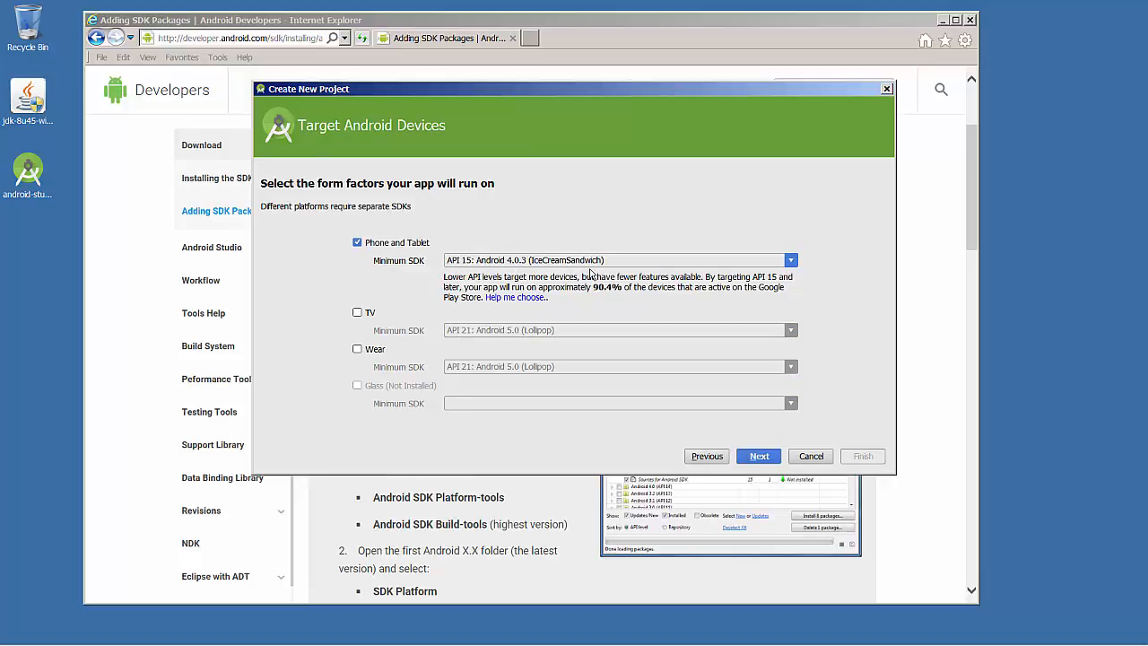
left_click(765, 457)
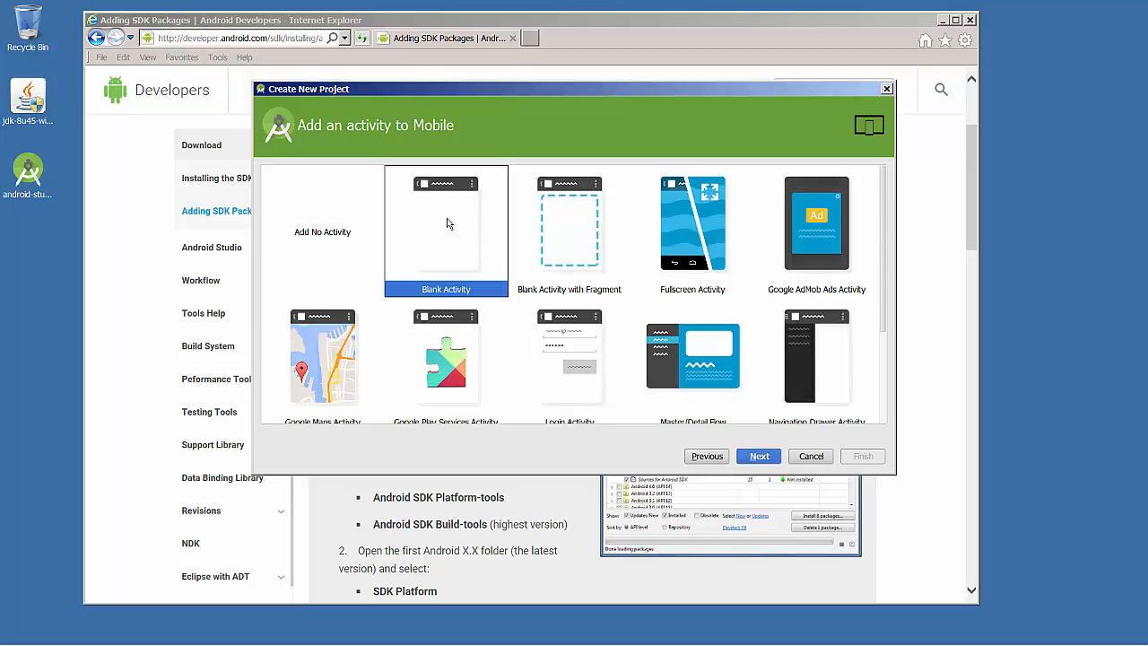
left_click(763, 456)
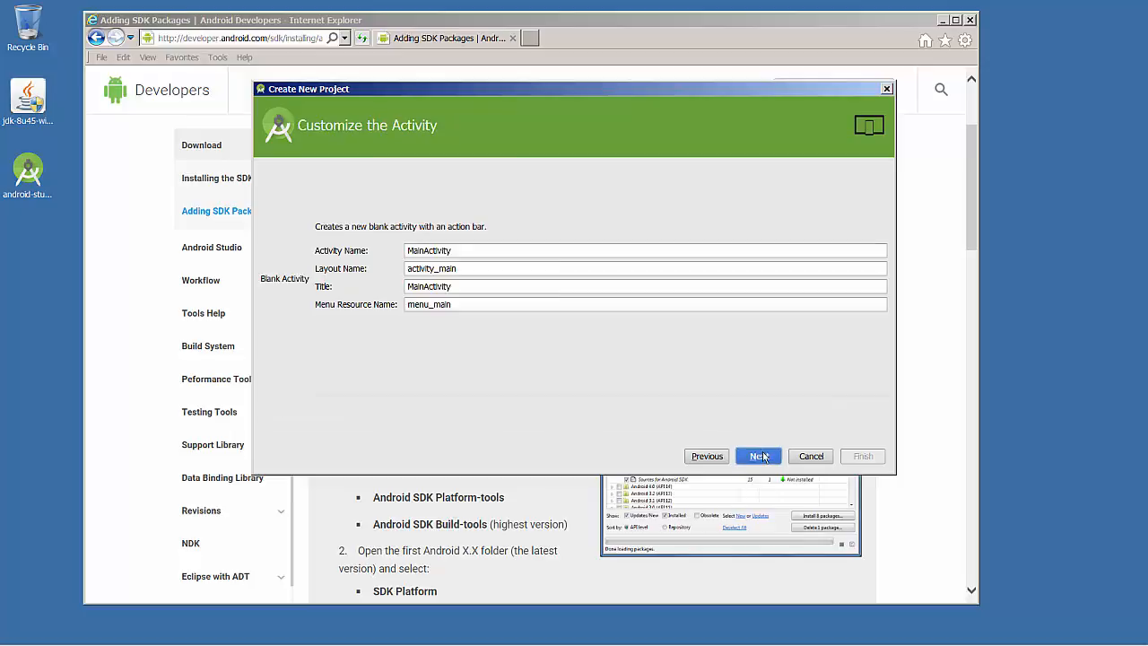
Create the project with the default MainActivity, activity_main and menu_main names, and allow Java through the firewall on private networks.
double_click(536, 250)
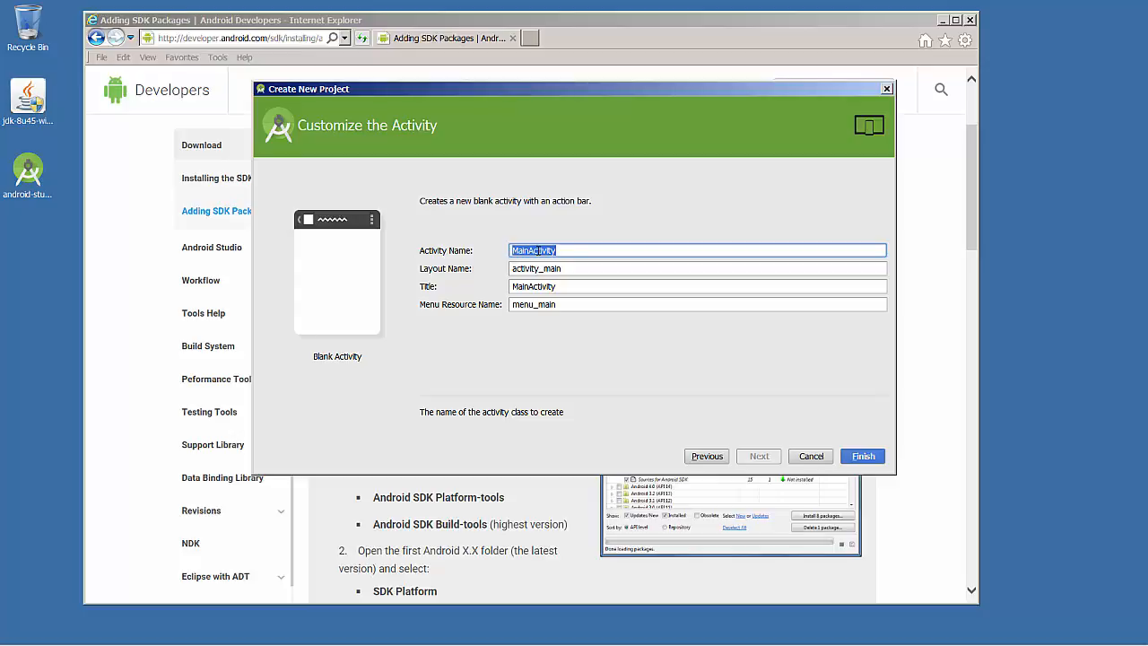
left_click_drag(565, 268, 512, 271)
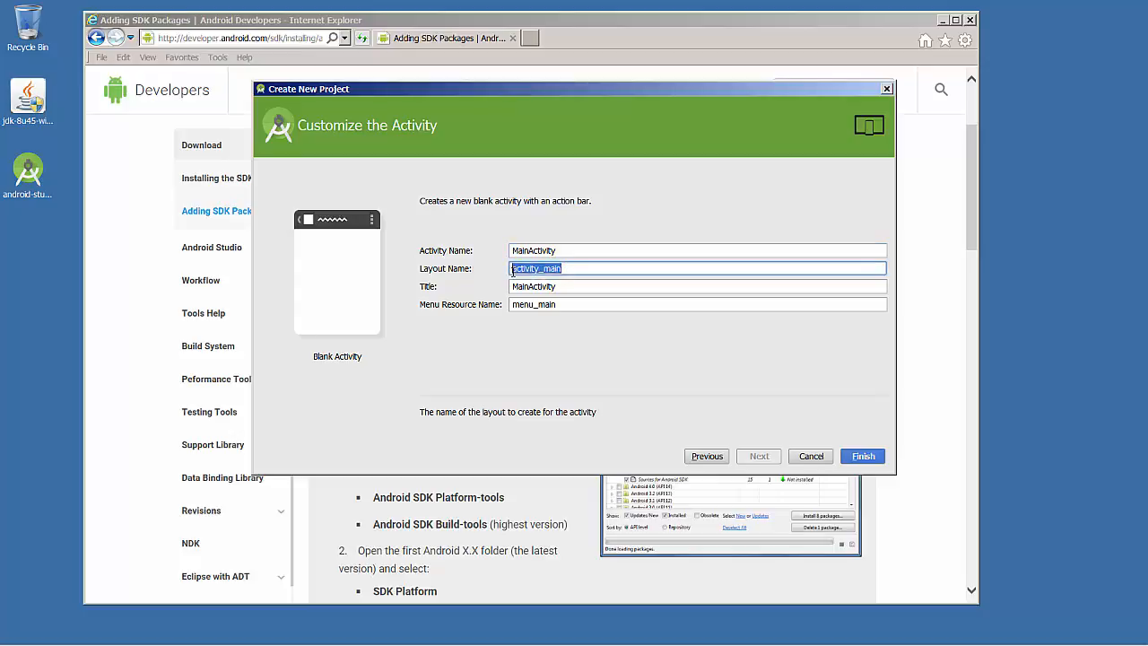
left_click(561, 287)
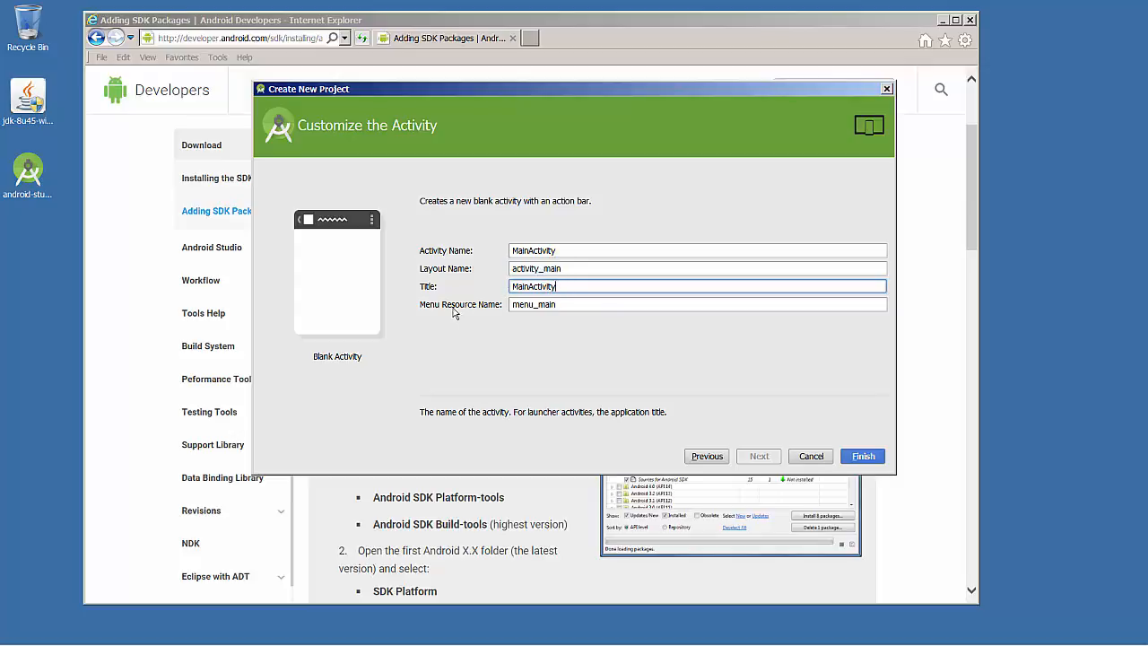
left_click_drag(559, 304, 510, 306)
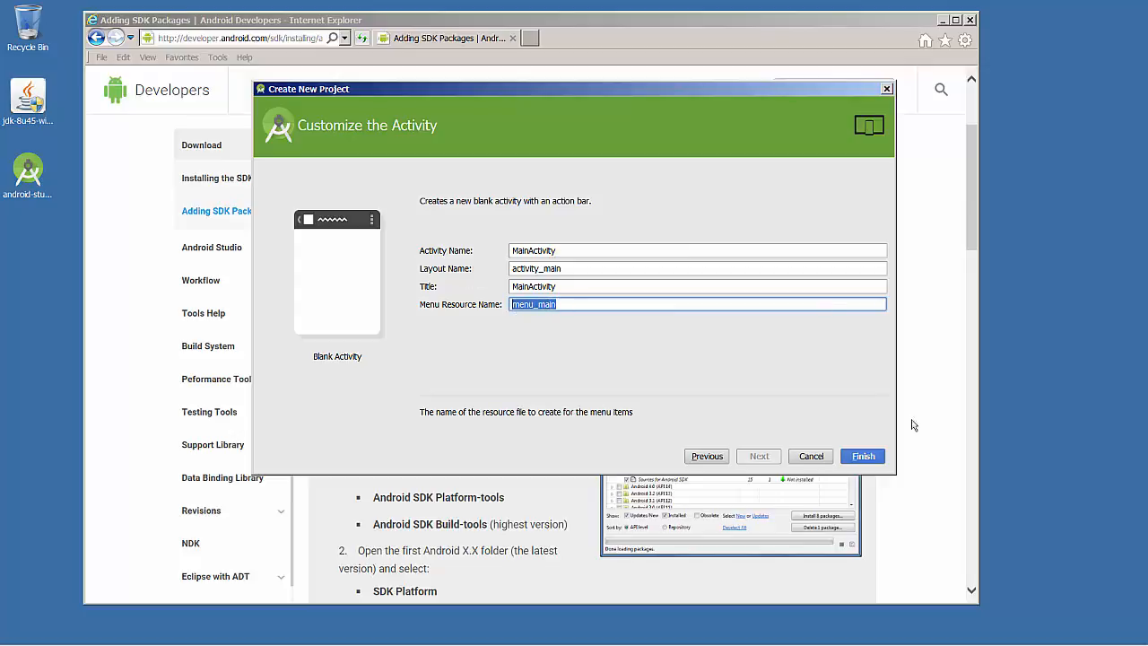
left_click(863, 456)
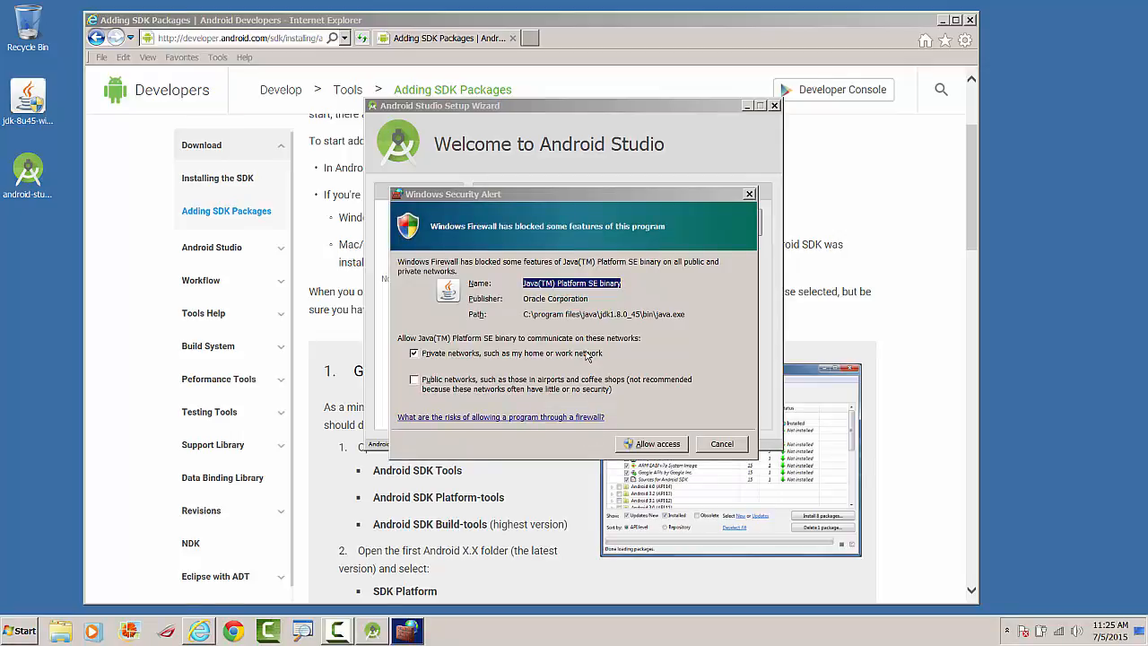
left_click(656, 446)
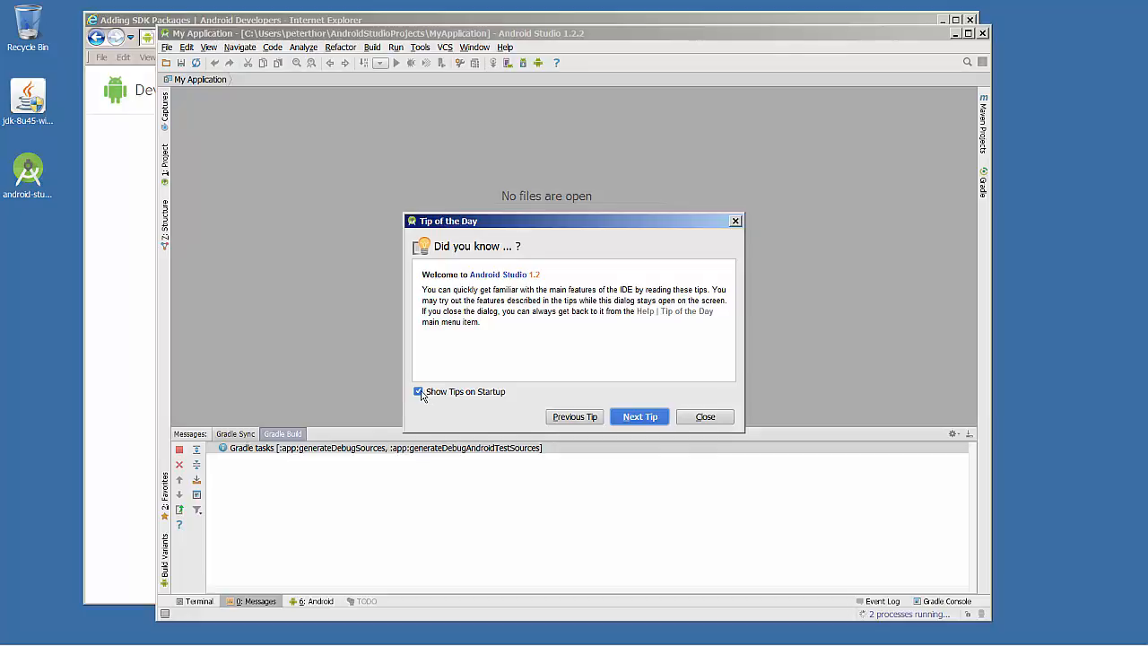
Dismiss the startup tip and show the project tree with app and Gradle Scripts expanded.
left_click(704, 417)
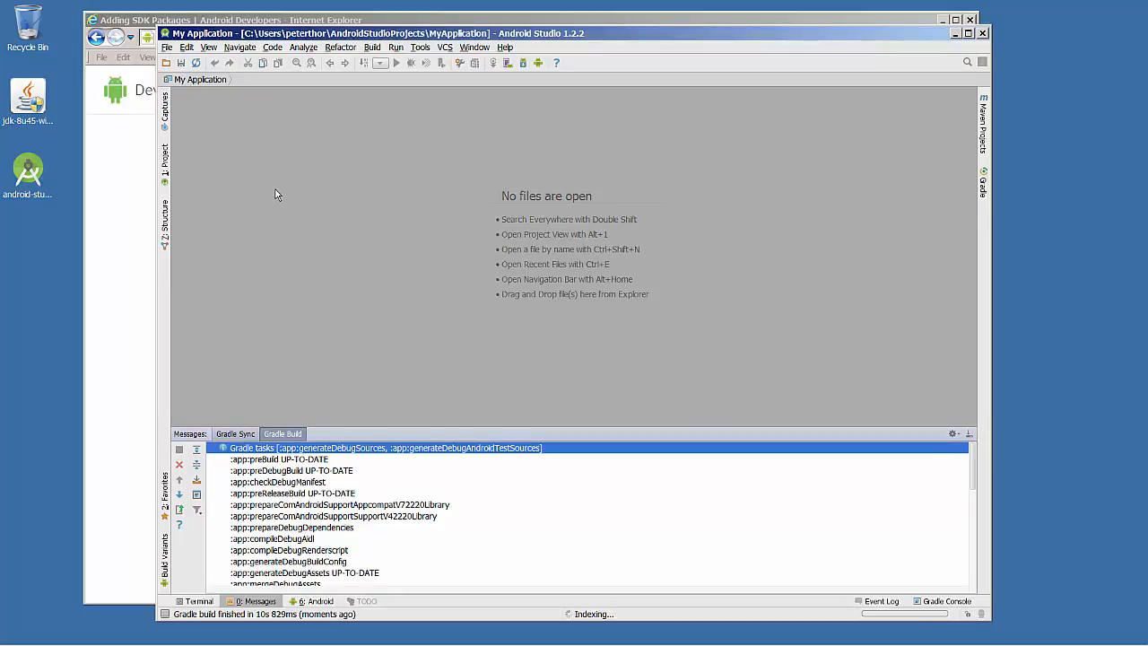
left_click(165, 161)
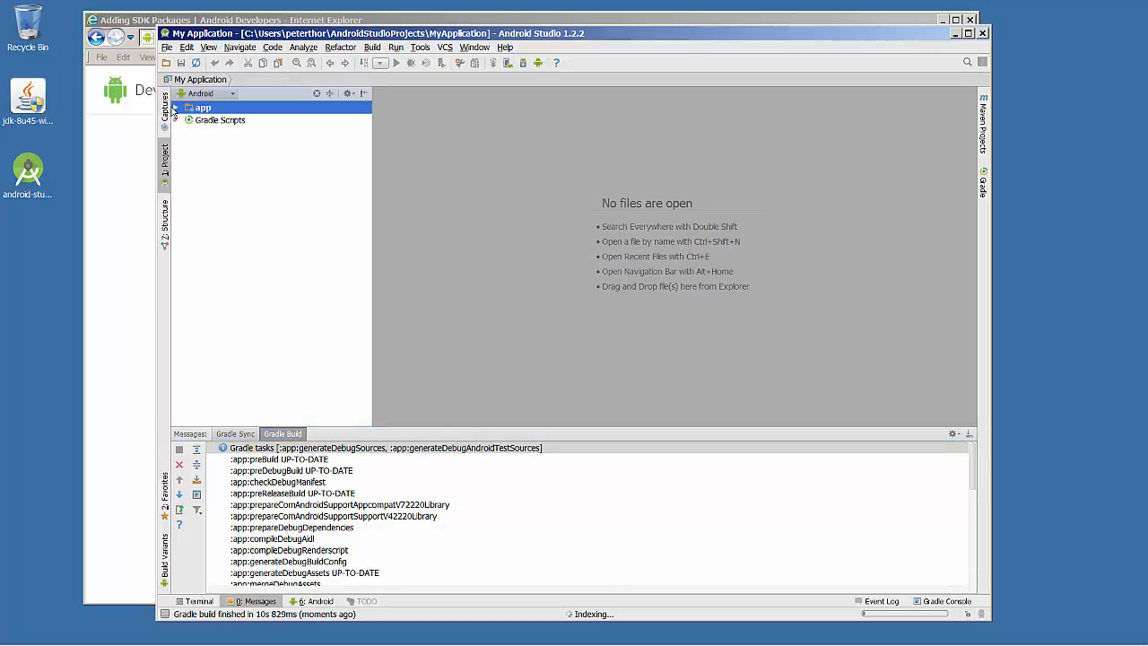
left_click(176, 108)
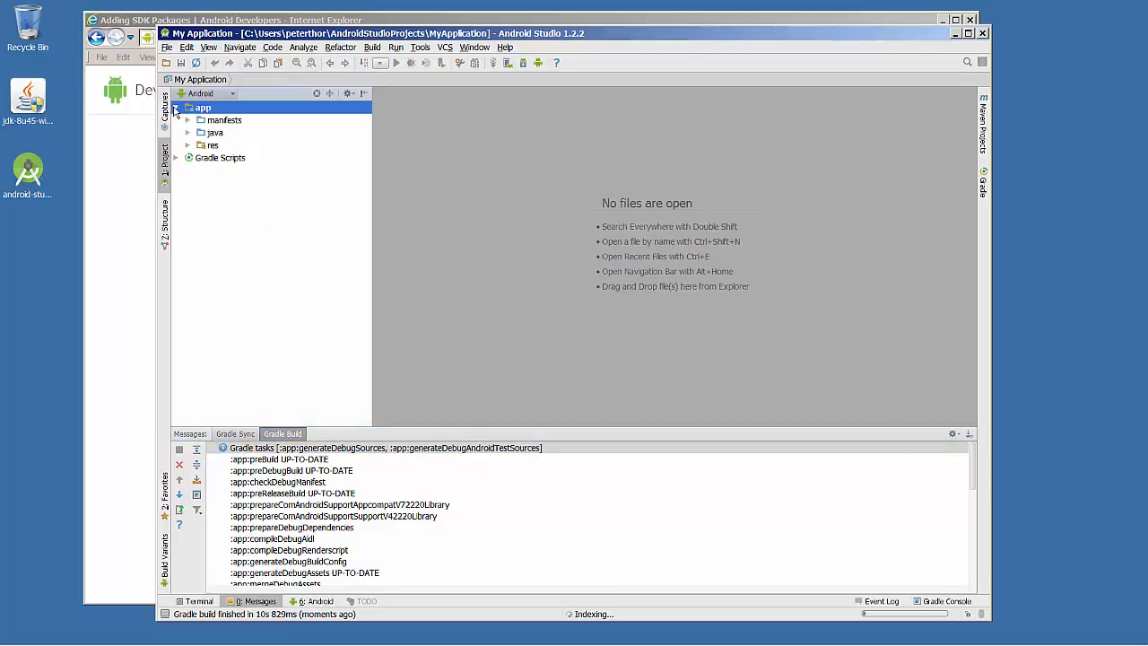
left_click(176, 158)
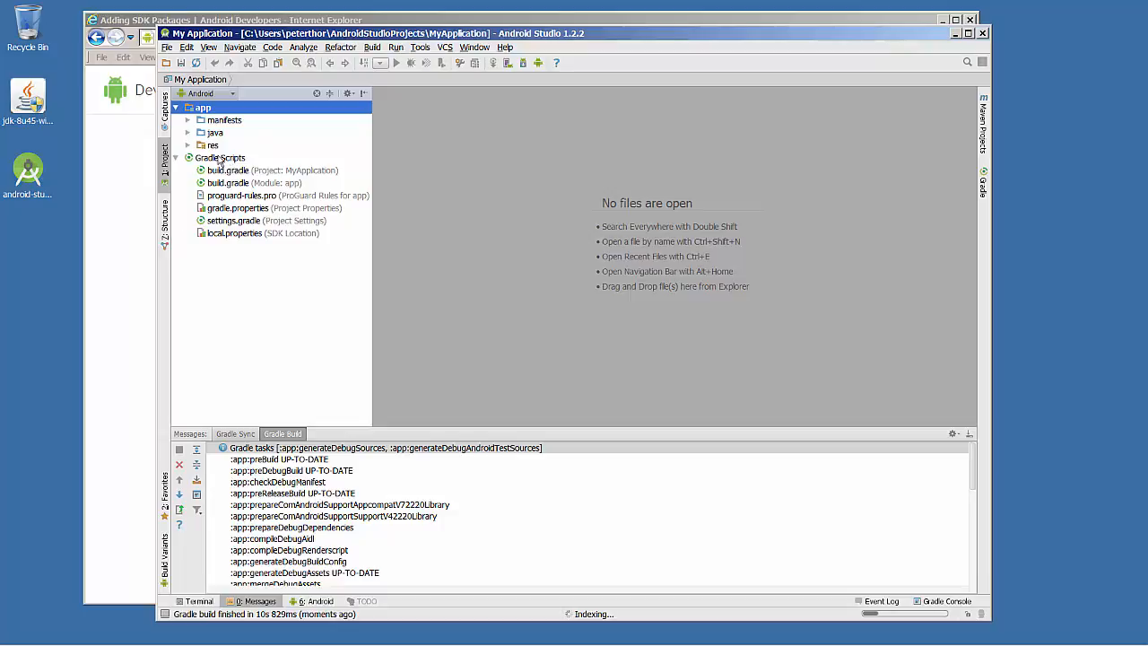
Open the MainActivity class from the first package in the java folder.
left_click(188, 131)
left_click(199, 144)
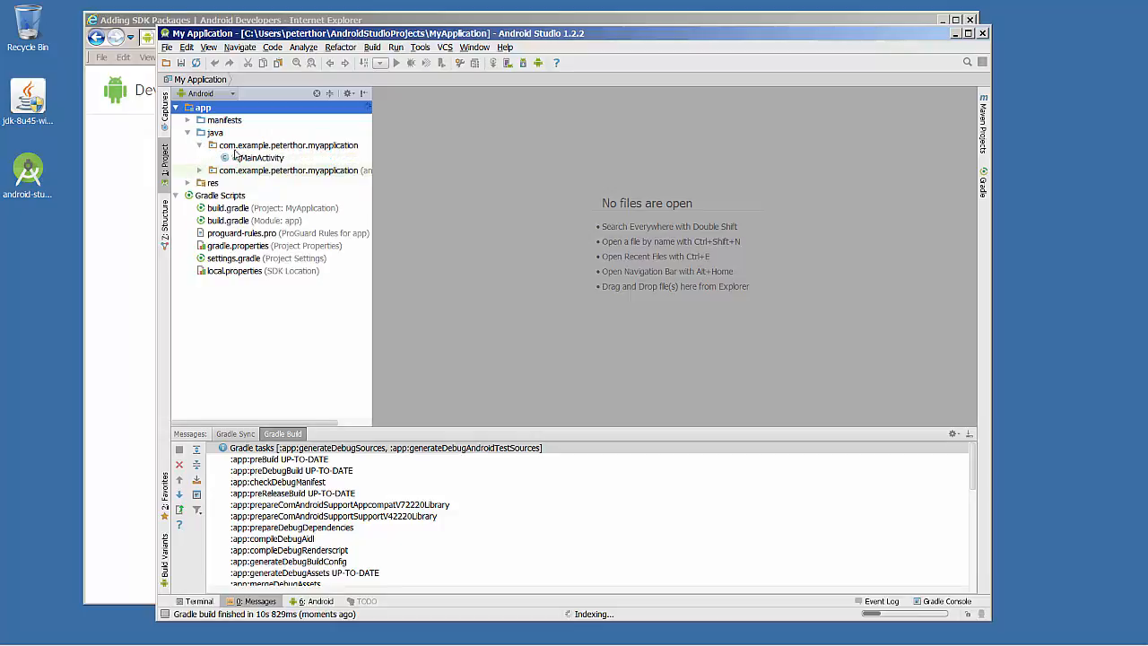
left_click(252, 159)
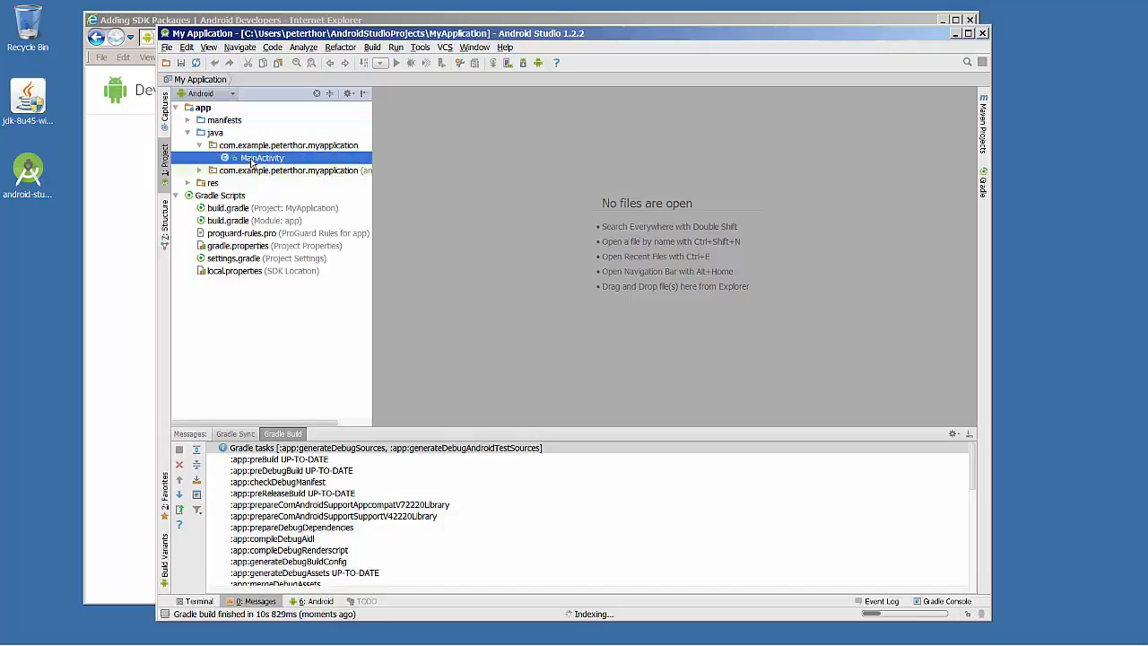
double_click(253, 159)
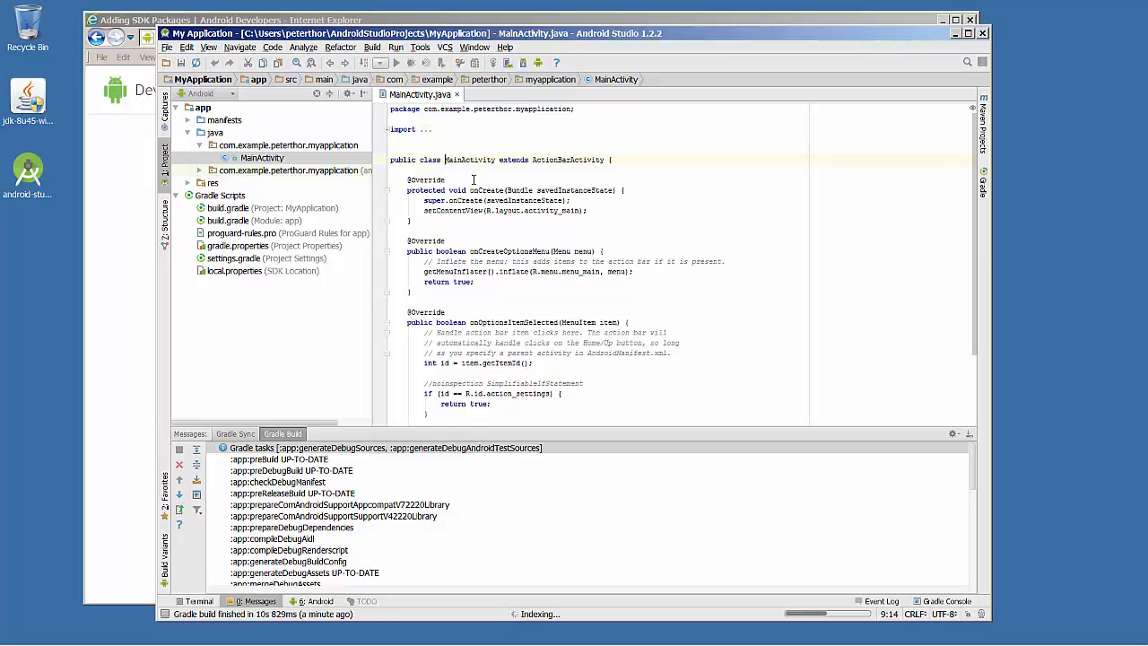
Examine ApplicationTest, the layout, menu, mipmap and values resources, and AndroidManifest.xml in the project tree.
left_click(199, 170)
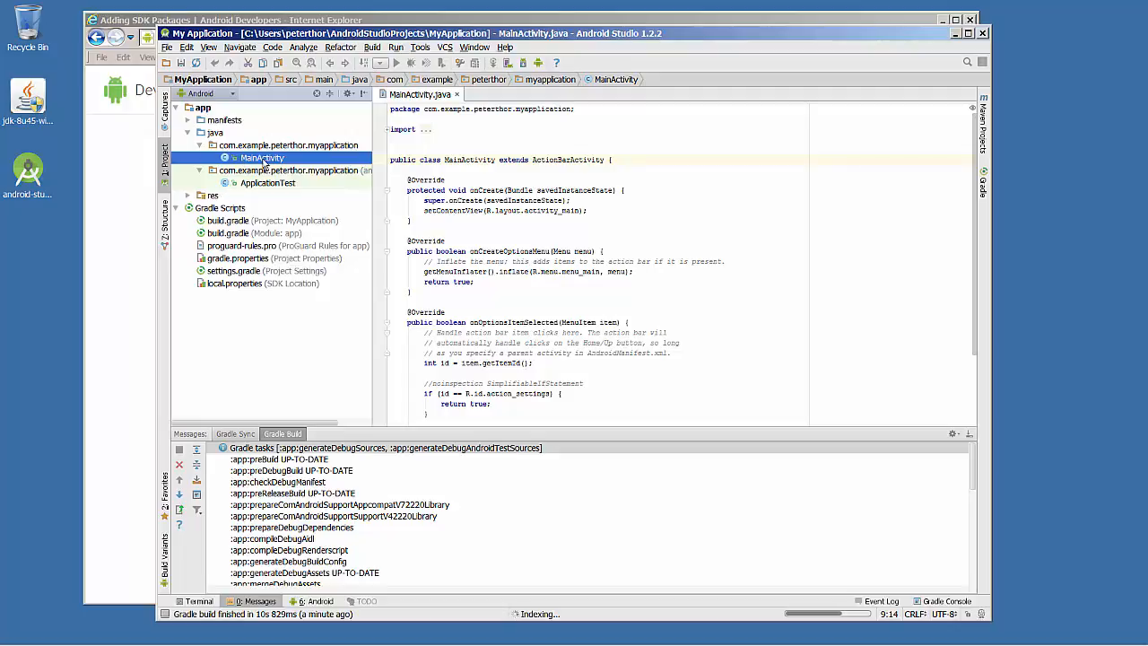
left_click(257, 185)
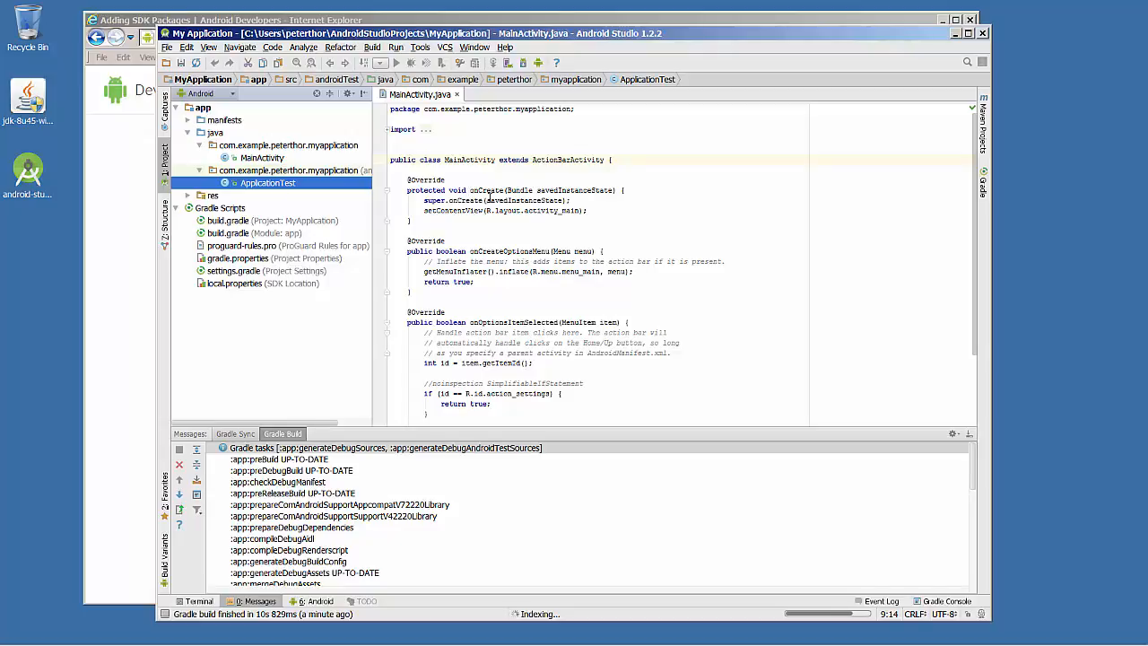
left_click(278, 184)
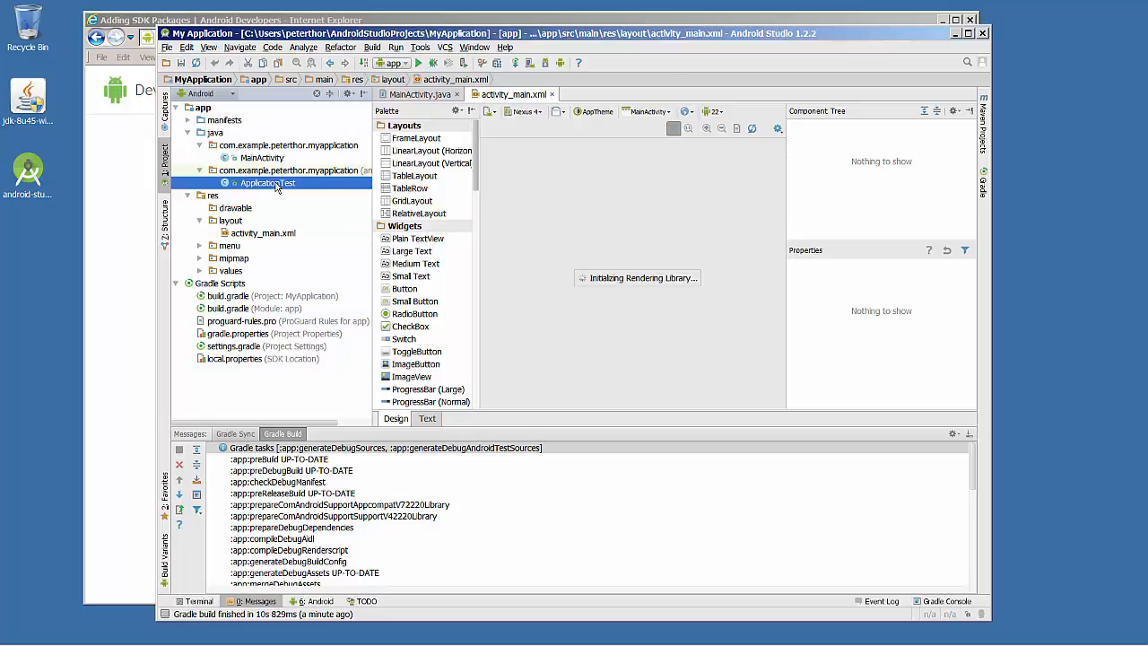
left_click(252, 235)
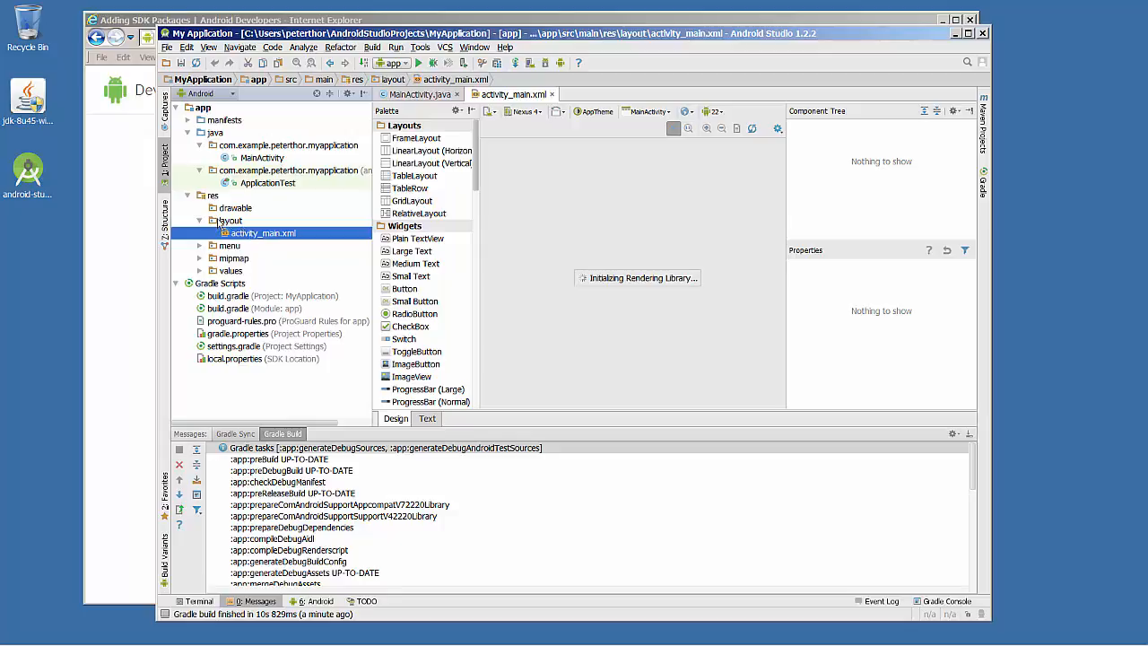
left_click(201, 246)
left_click(231, 259)
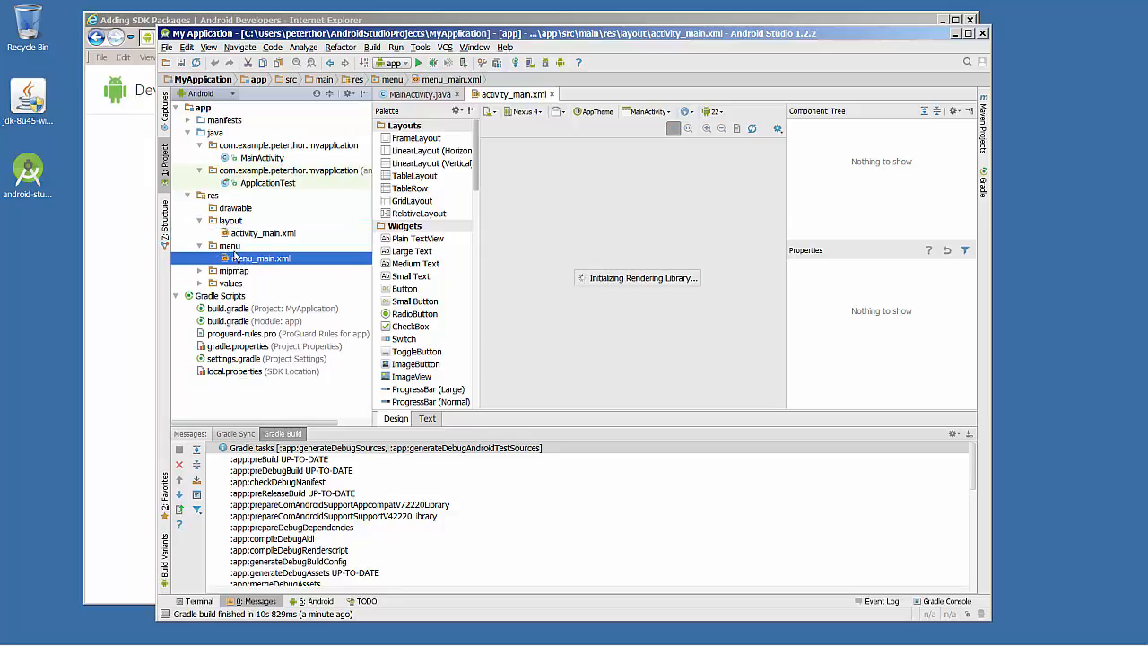
left_click(199, 272)
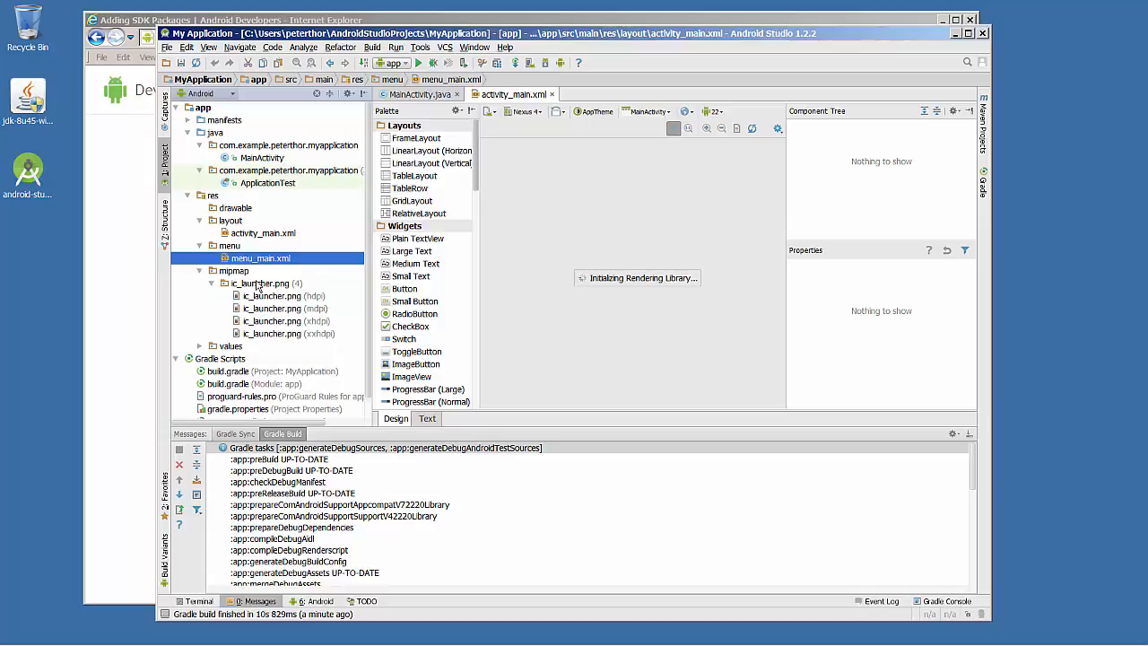
left_click(199, 347)
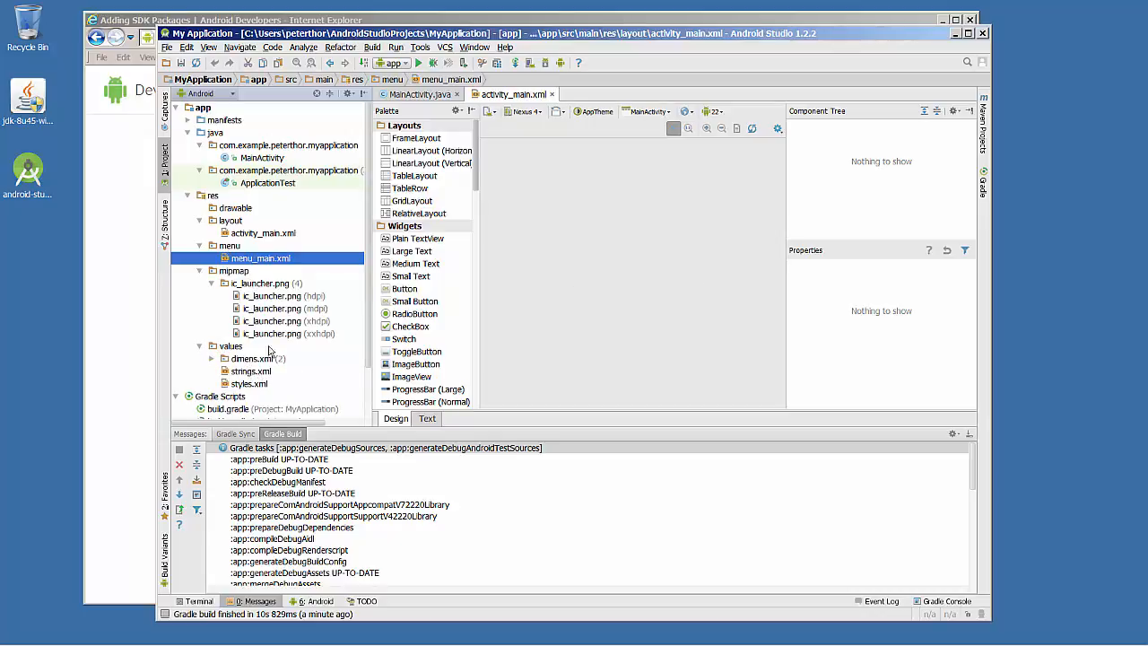
left_click(199, 120)
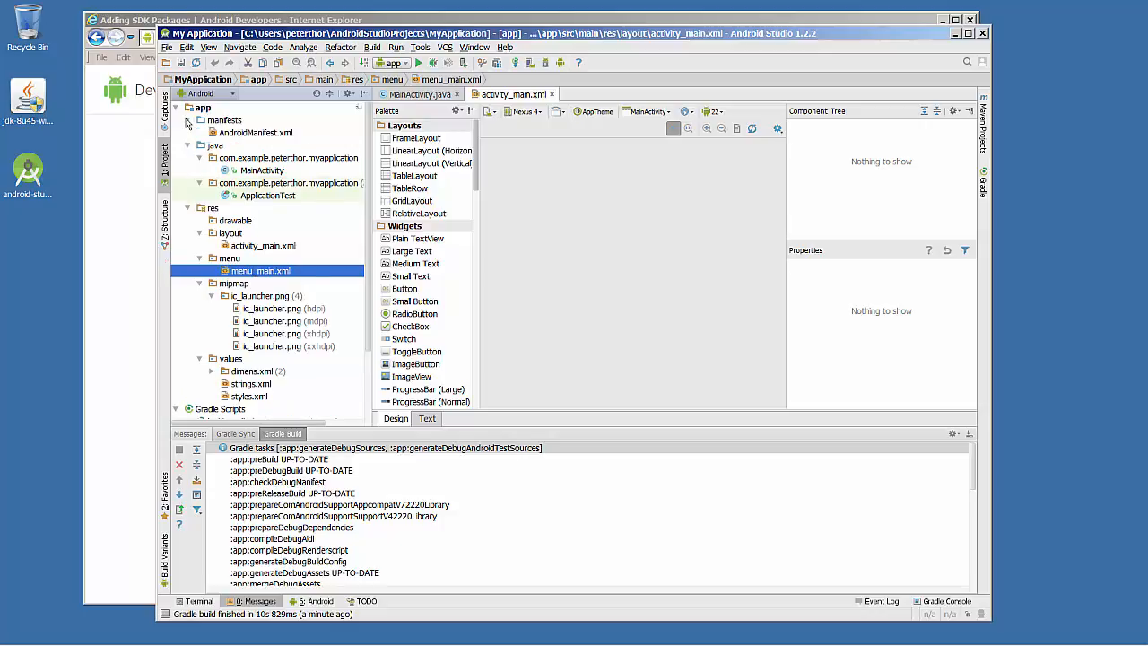
left_click(251, 135)
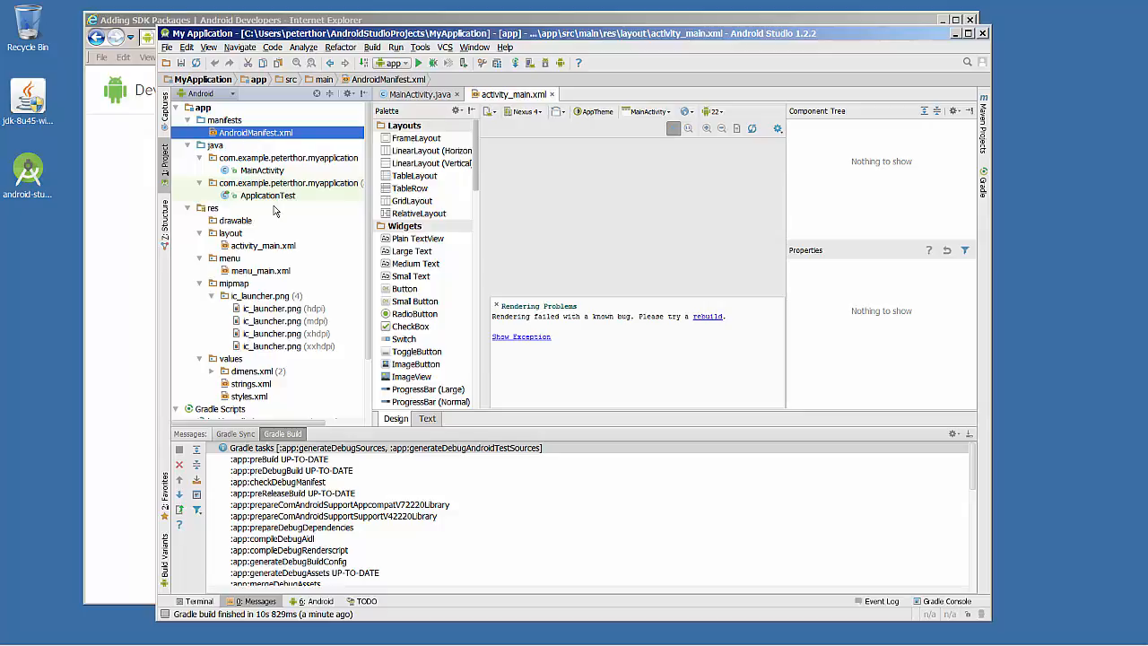
Open the activity_main.xml layout and rebuild the project to render its design preview.
left_click(268, 247)
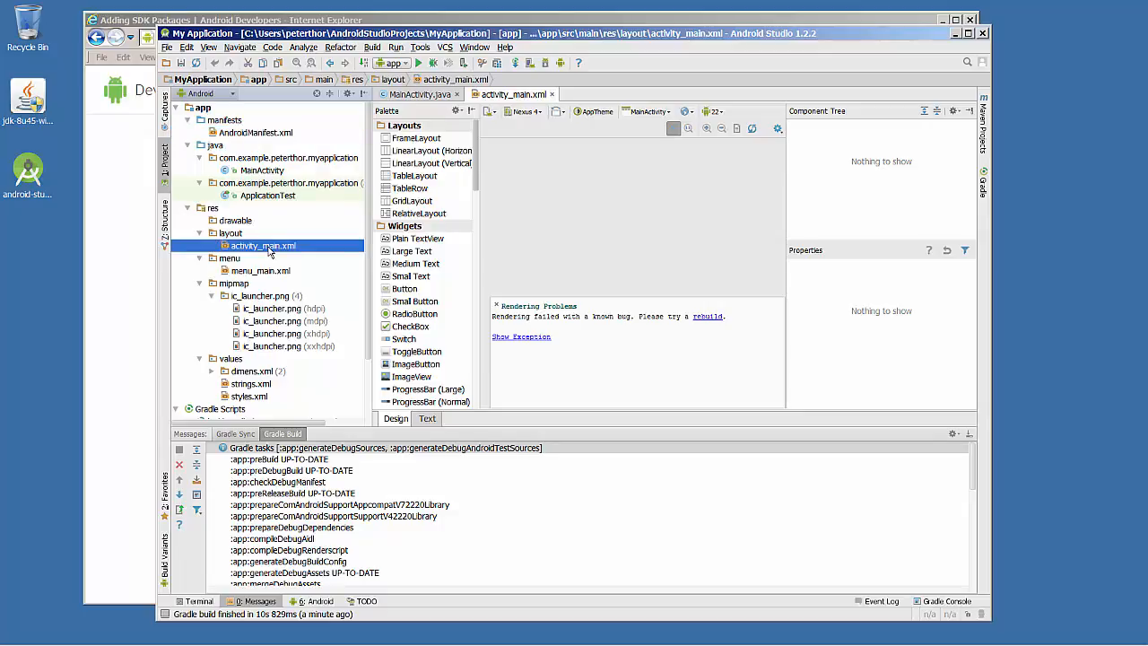
double_click(251, 251)
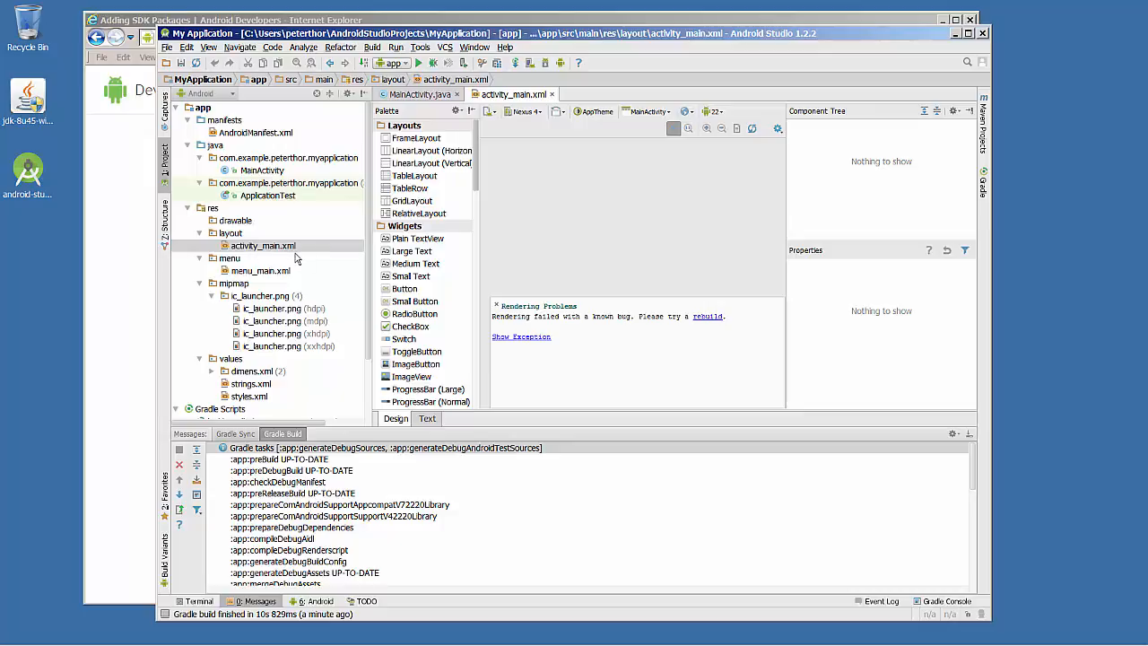
left_click(714, 320)
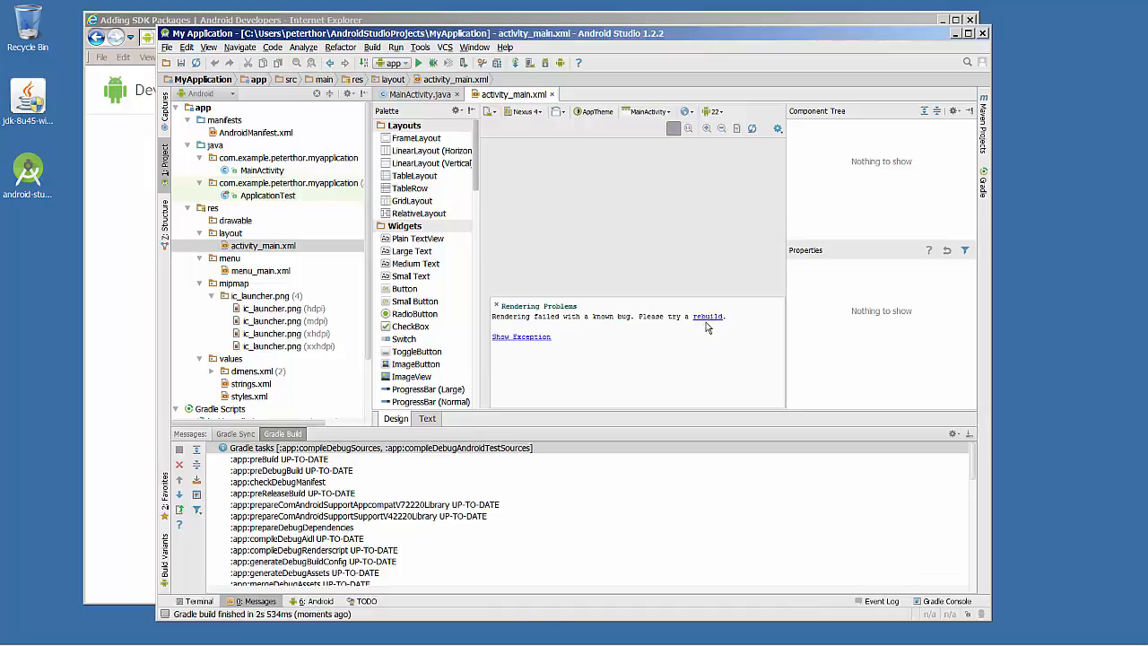
left_click(704, 318)
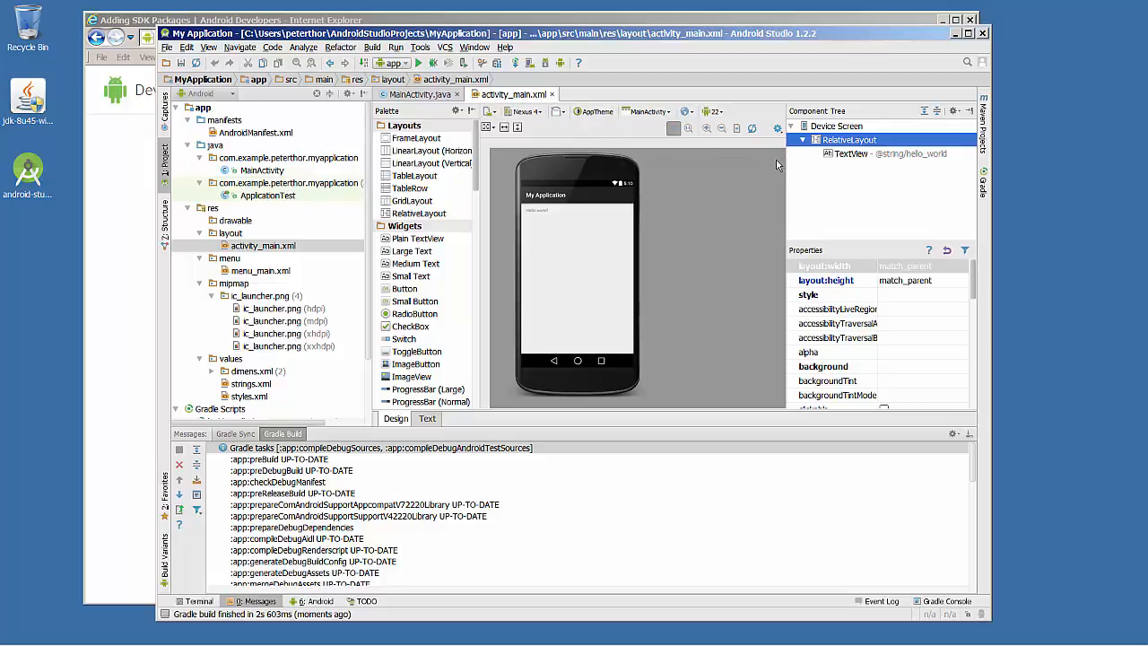
Check the device list in the Android Virtual Device Manager, close it, and bring up the Android SDK Manager.
left_click(530, 64)
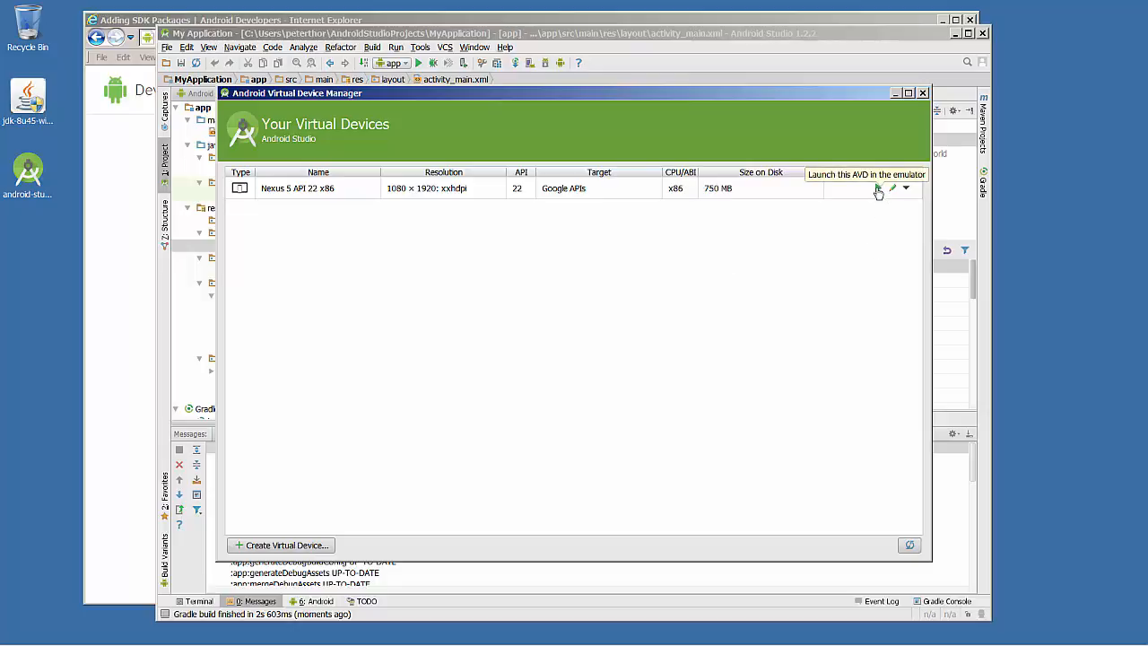
left_click(923, 94)
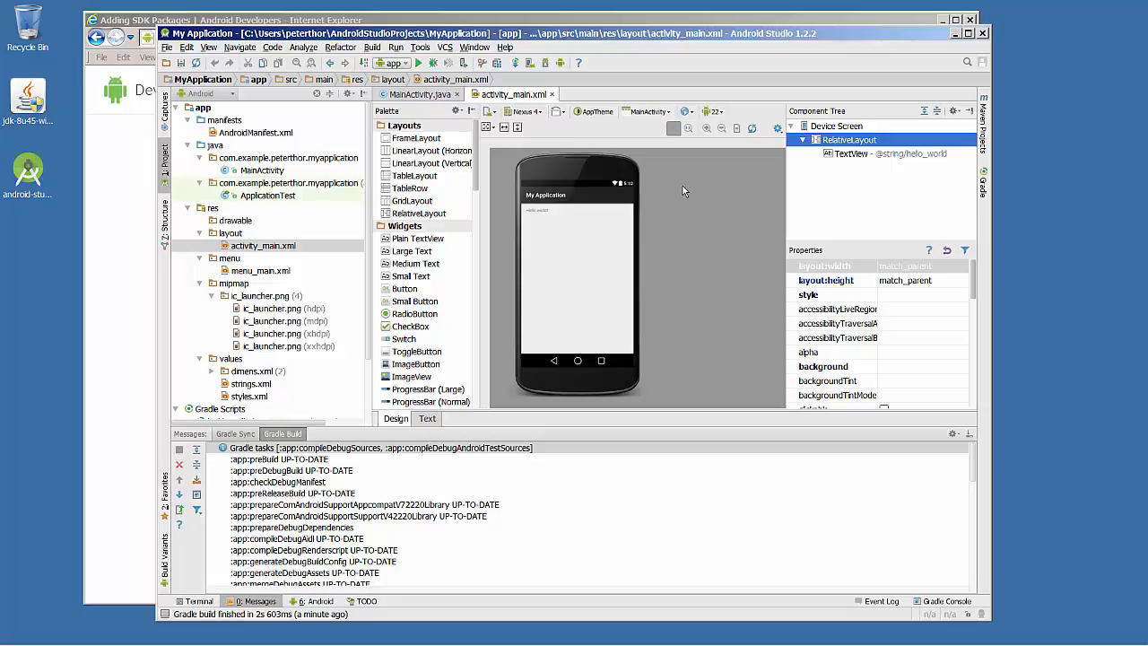
left_click(544, 64)
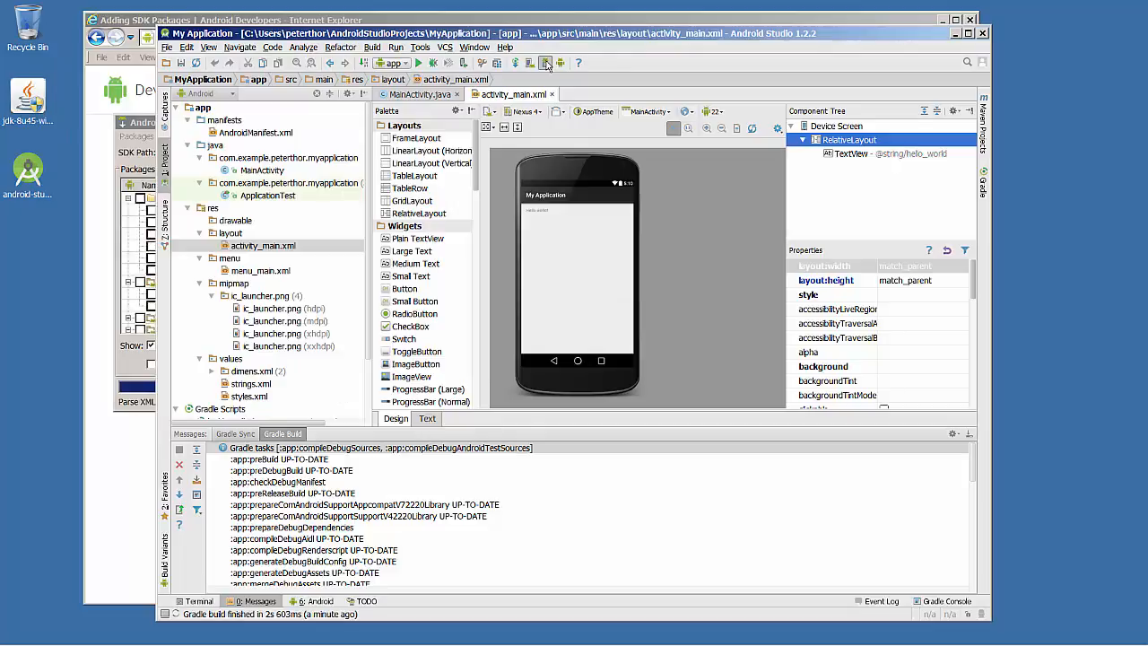
left_click(130, 128)
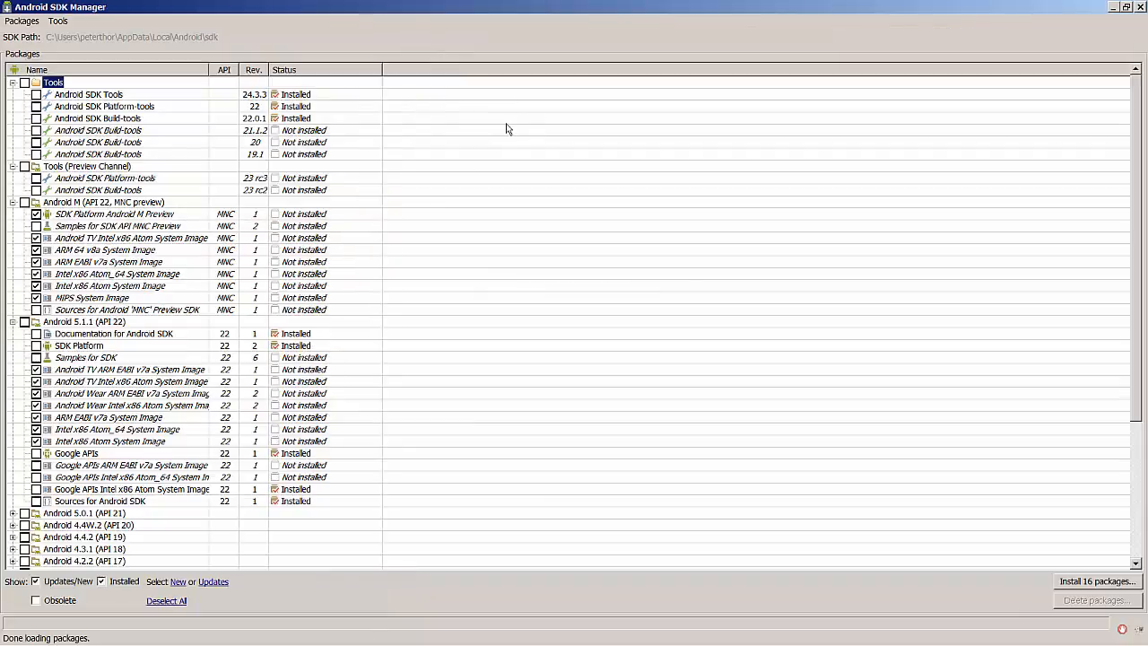
Add the Intel x86 Emulator Accelerator (HAXM installer) to the selected packages, install the set with the Android SDK License accepted, and close the log.
left_click(506, 122)
left_click_drag(1135, 402, 1135, 542)
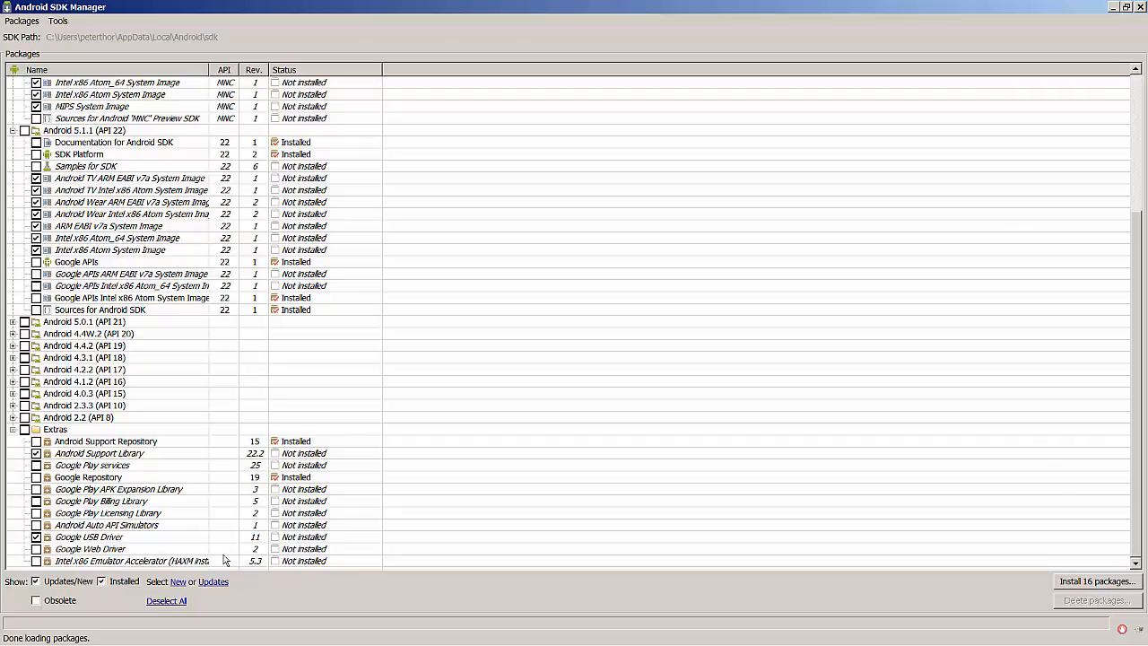
left_click(35, 560)
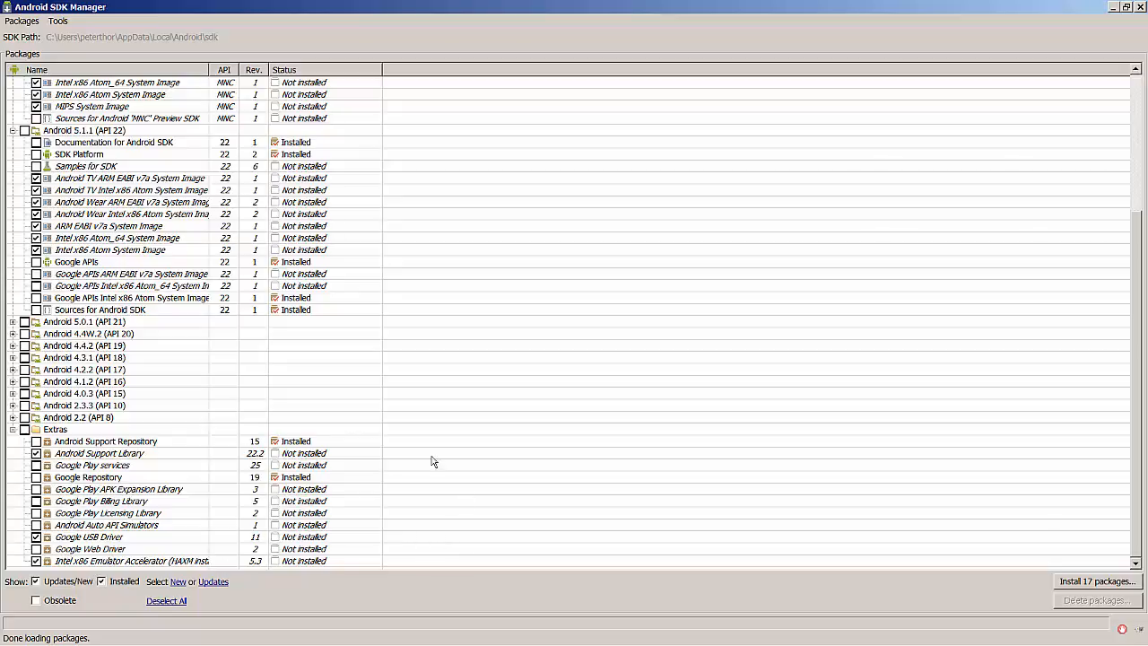
left_click(1080, 583)
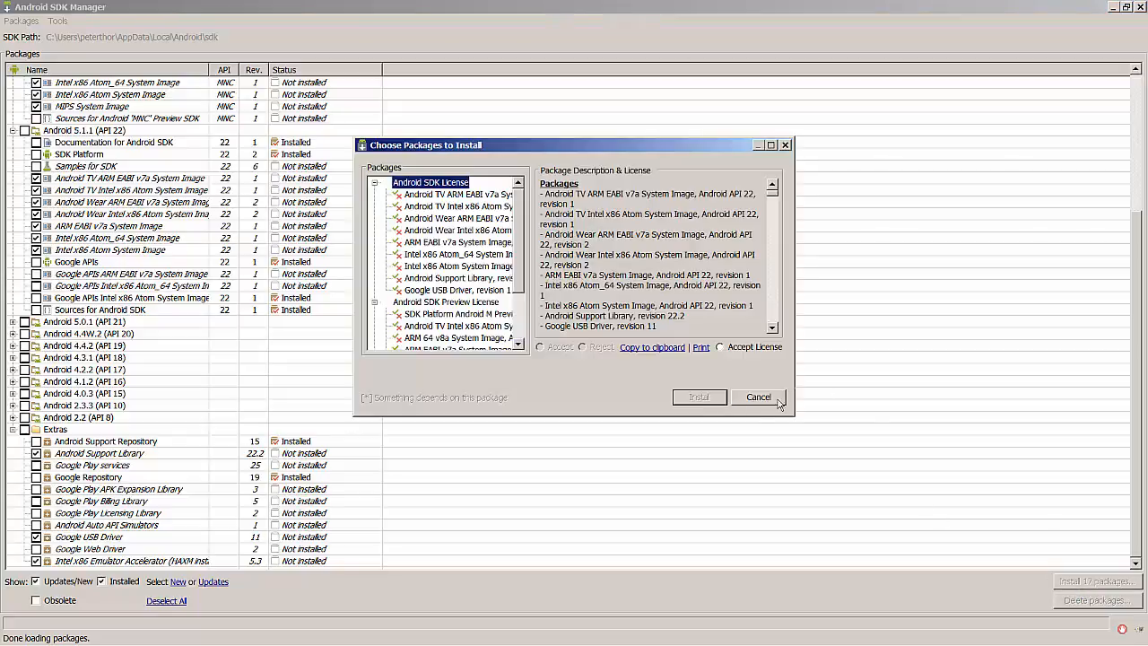
left_click(720, 347)
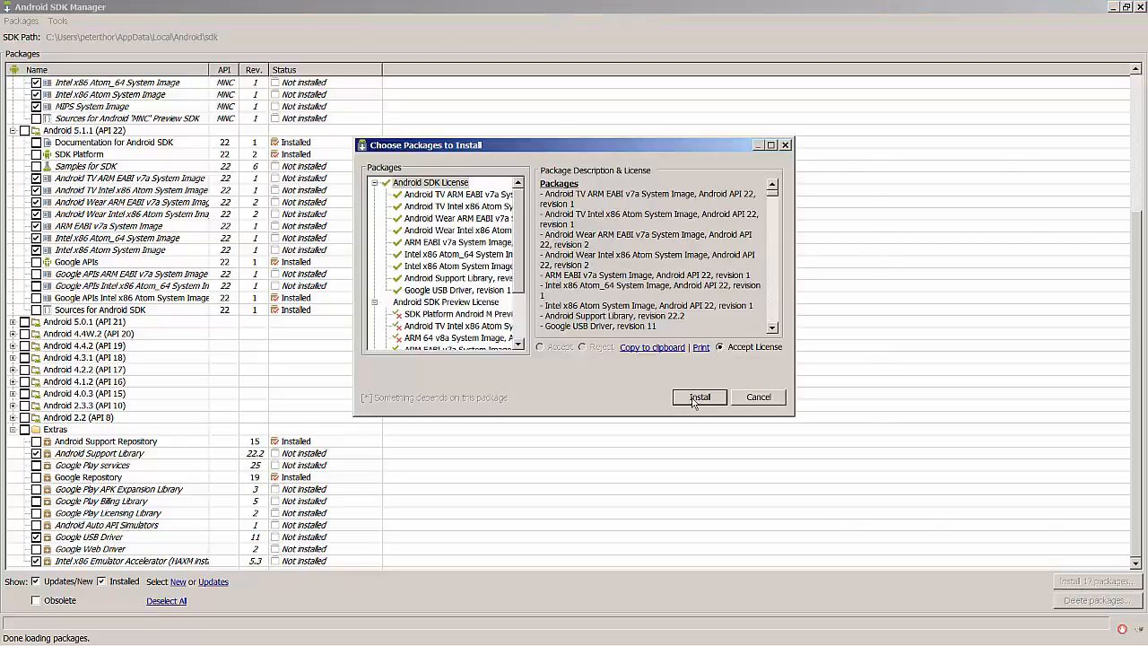
left_click(694, 399)
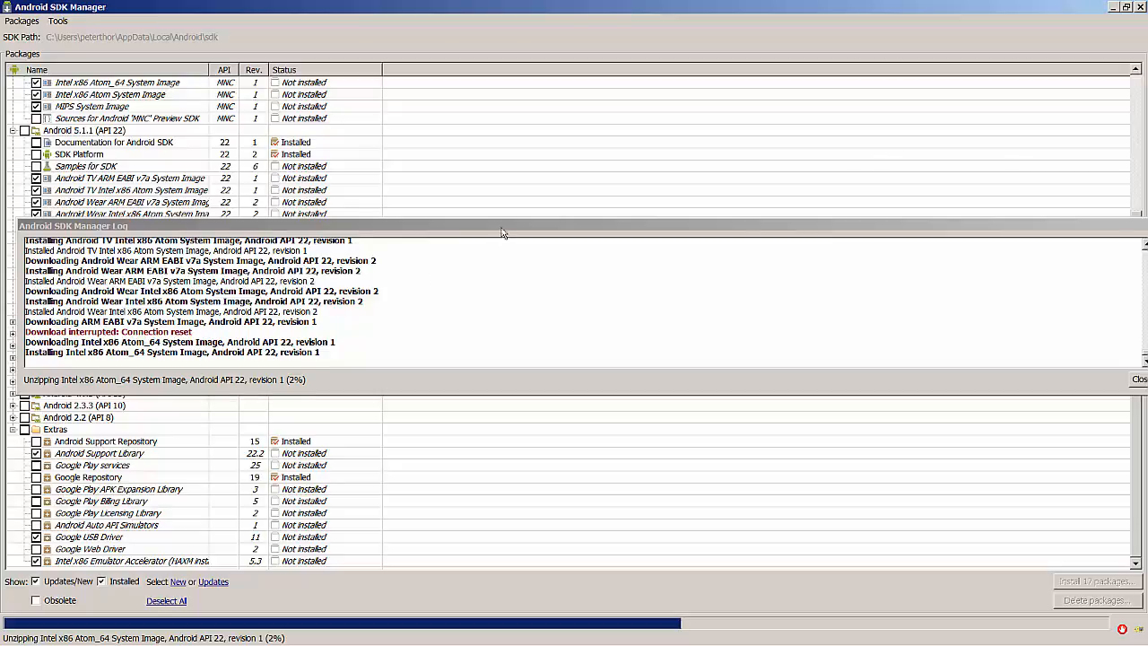
left_click_drag(504, 232, 493, 228)
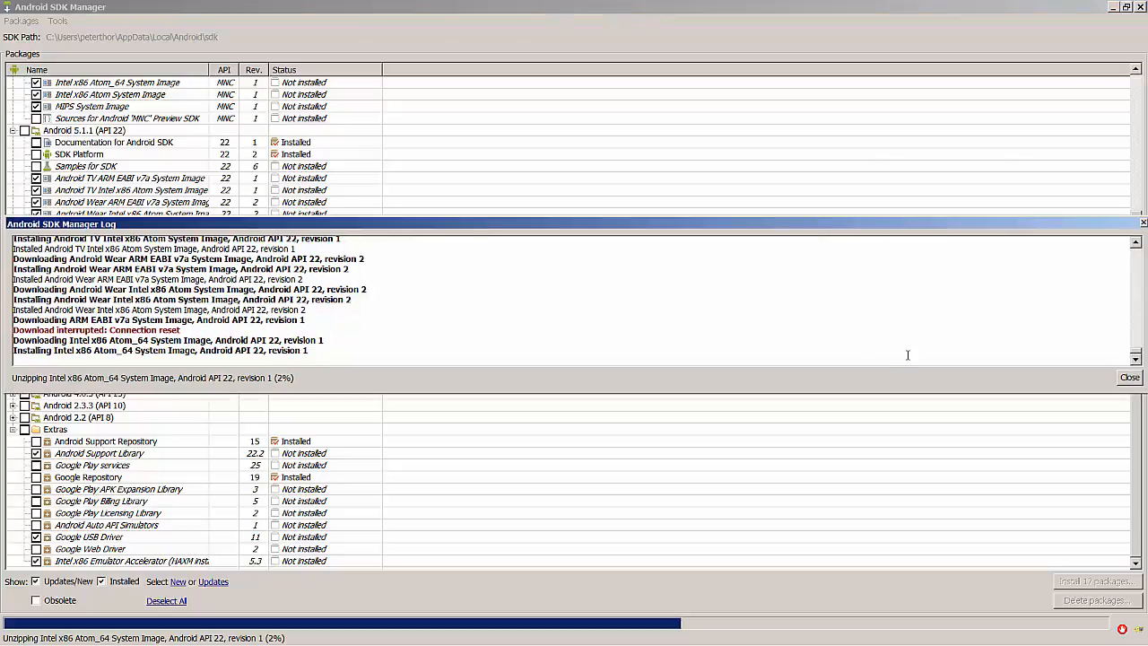
left_click(1129, 378)
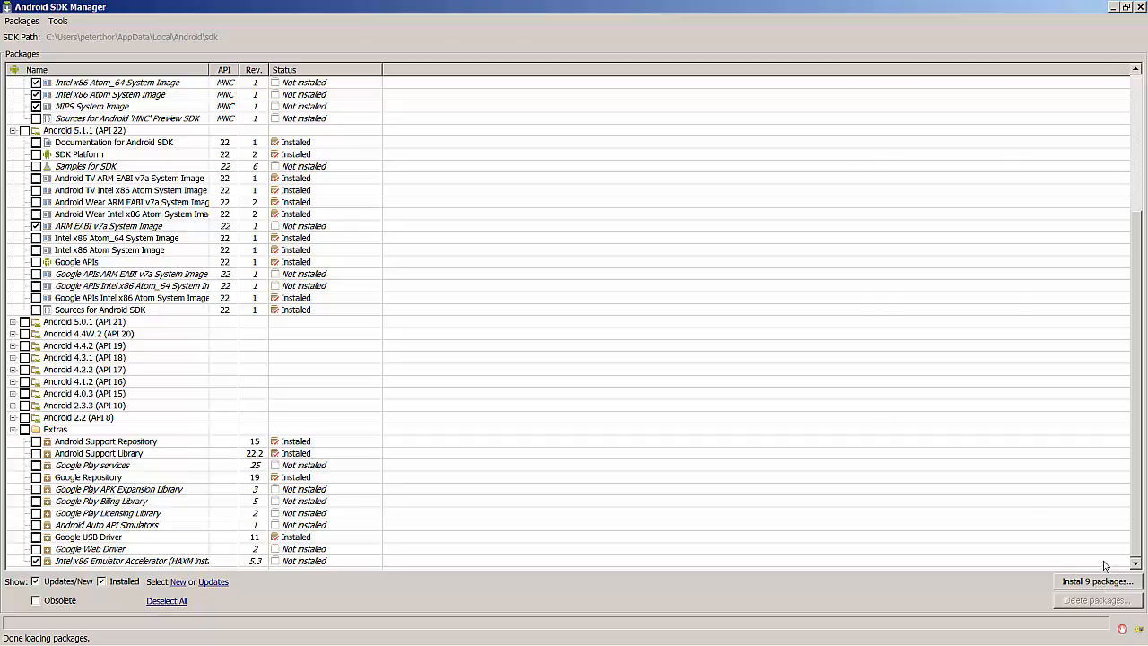
Review the package statuses and install the missing Android 5.1.1 ARM EABI v7a System Image, accepting the Android SDK License.
left_click_drag(1135, 496, 1138, 363)
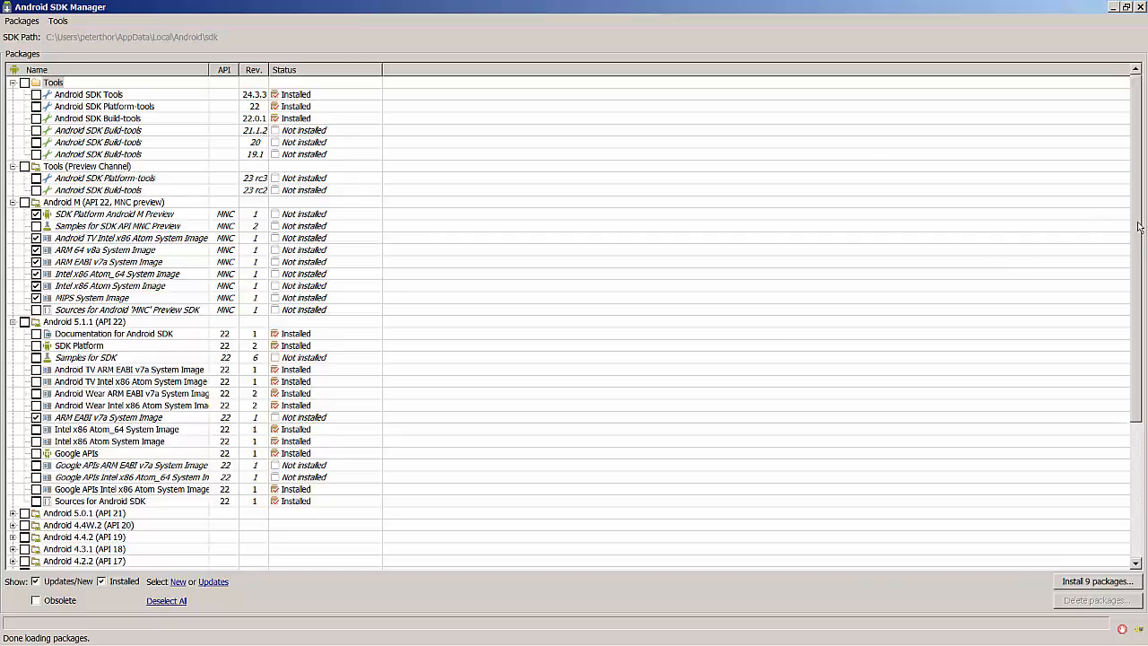
left_click_drag(1137, 224, 1137, 350)
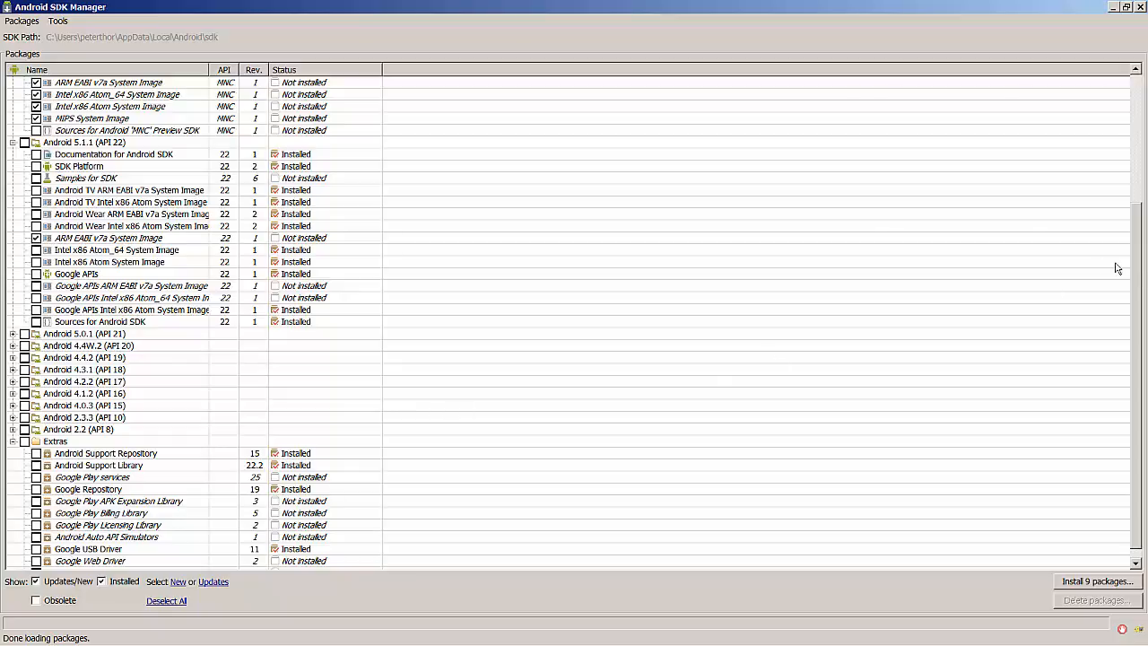
scroll(1137, 269, "down", 1)
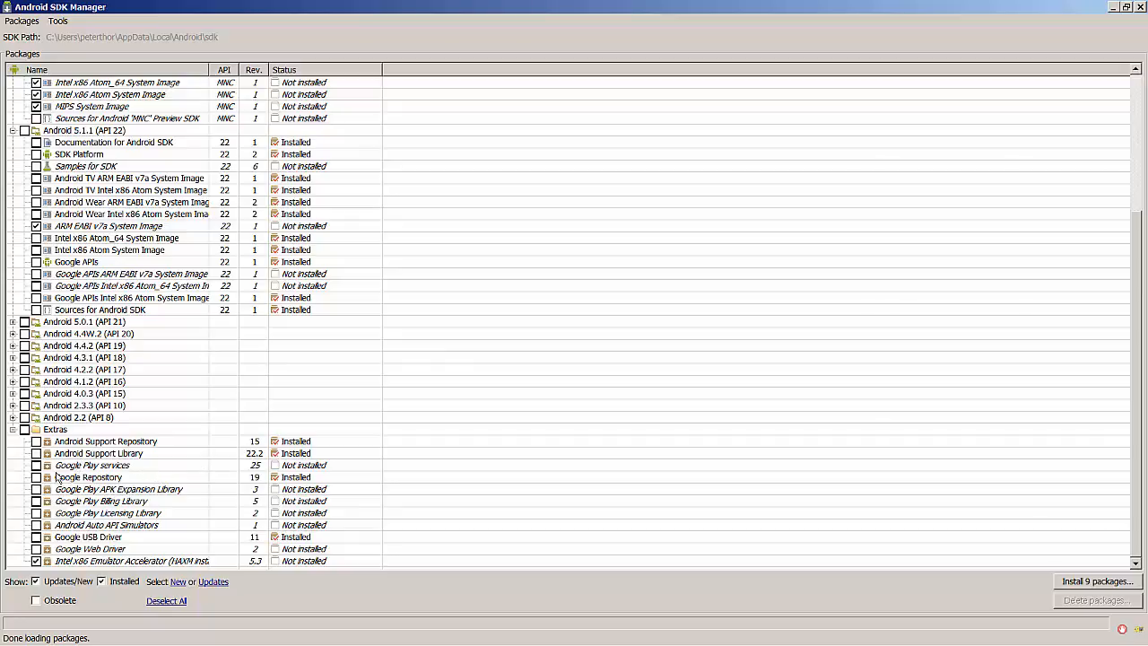
mouse_move(57, 472)
mouse_move(199, 566)
left_click(1091, 582)
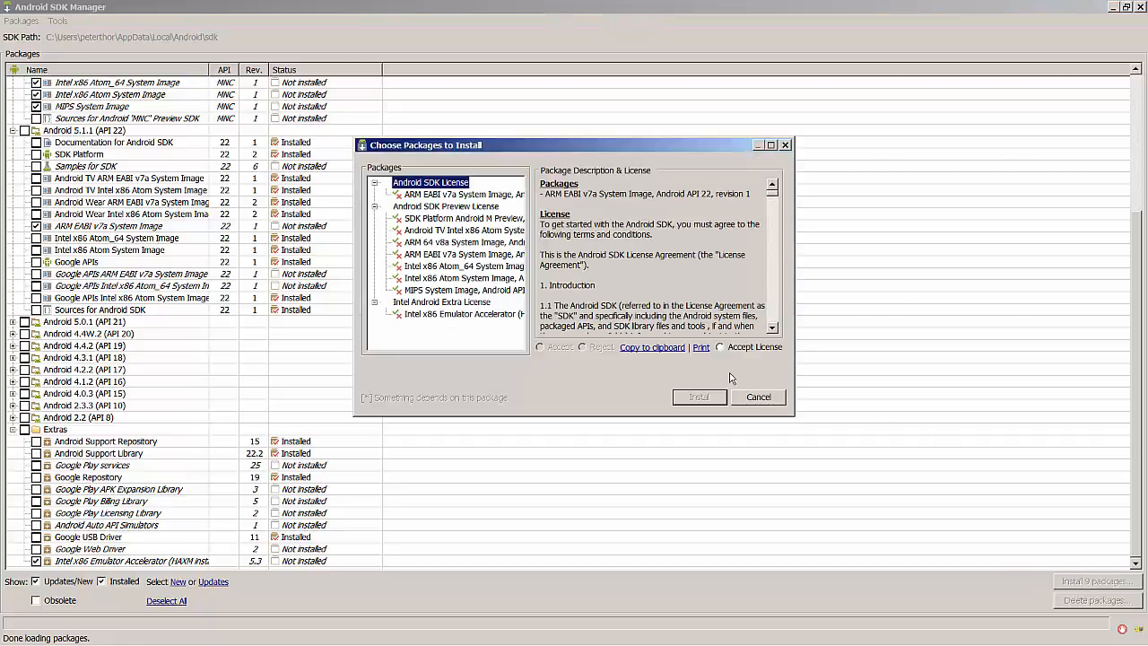
left_click(717, 348)
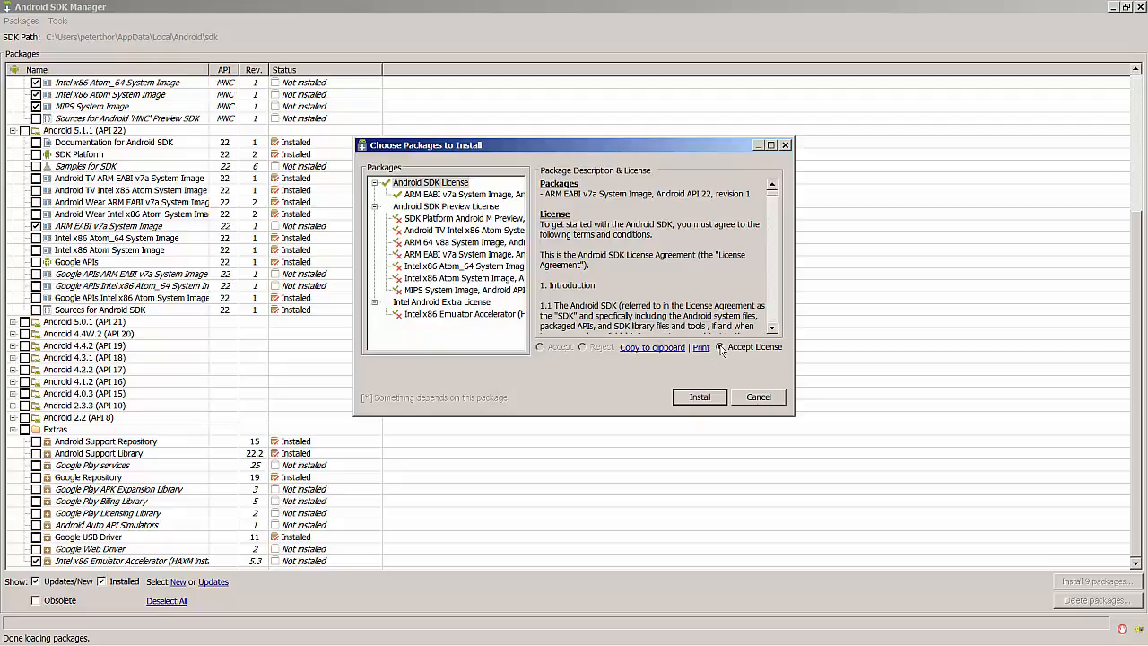
left_click(703, 398)
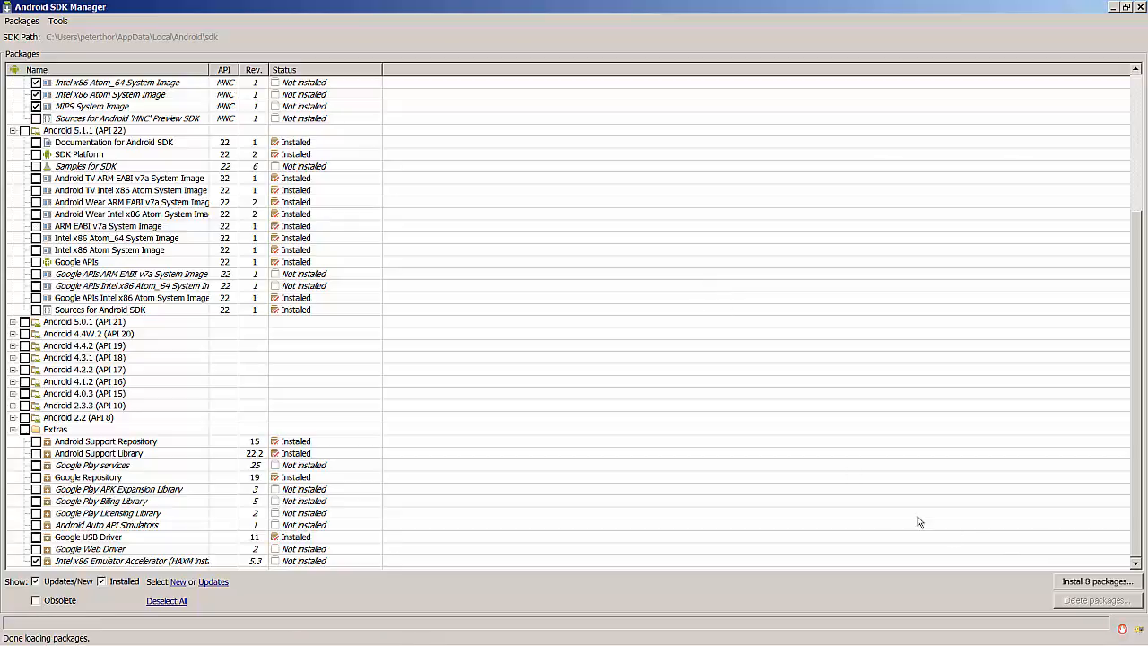
Install the Android M preview platform and system images, accepting the Android SDK Preview License.
left_click(1092, 582)
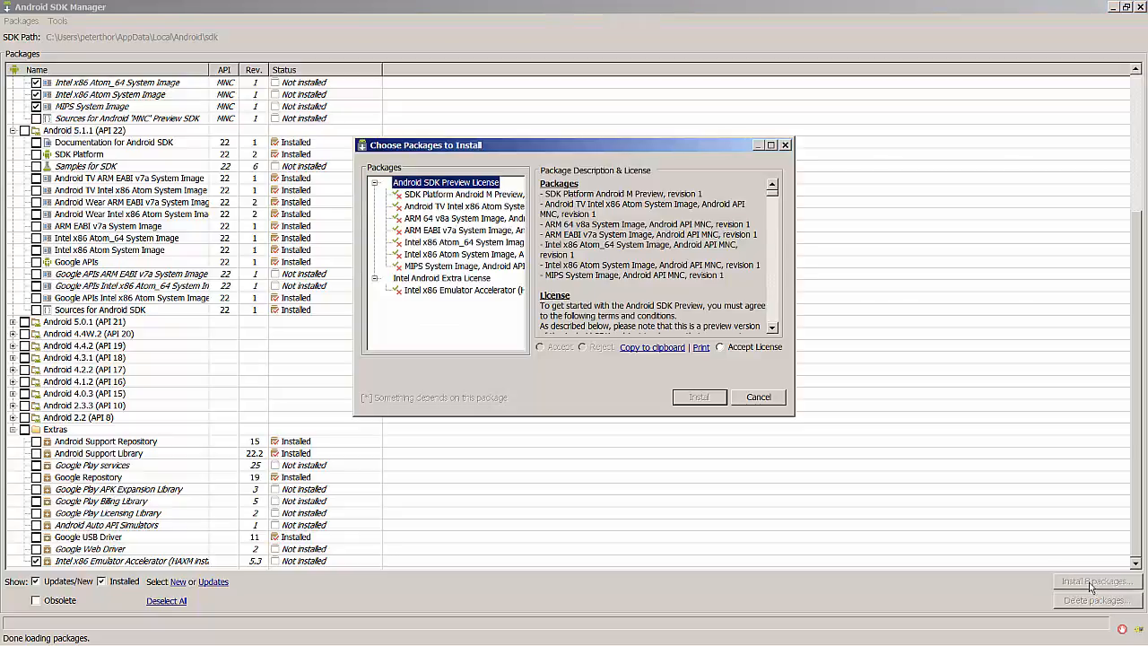
left_click(720, 347)
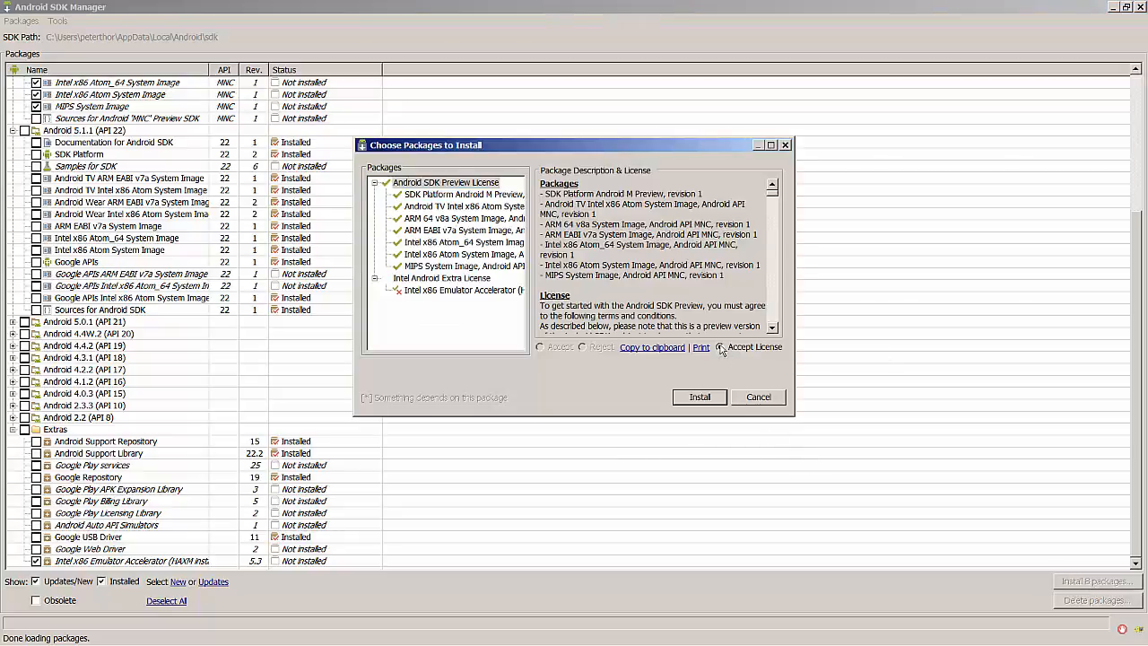
left_click(722, 402)
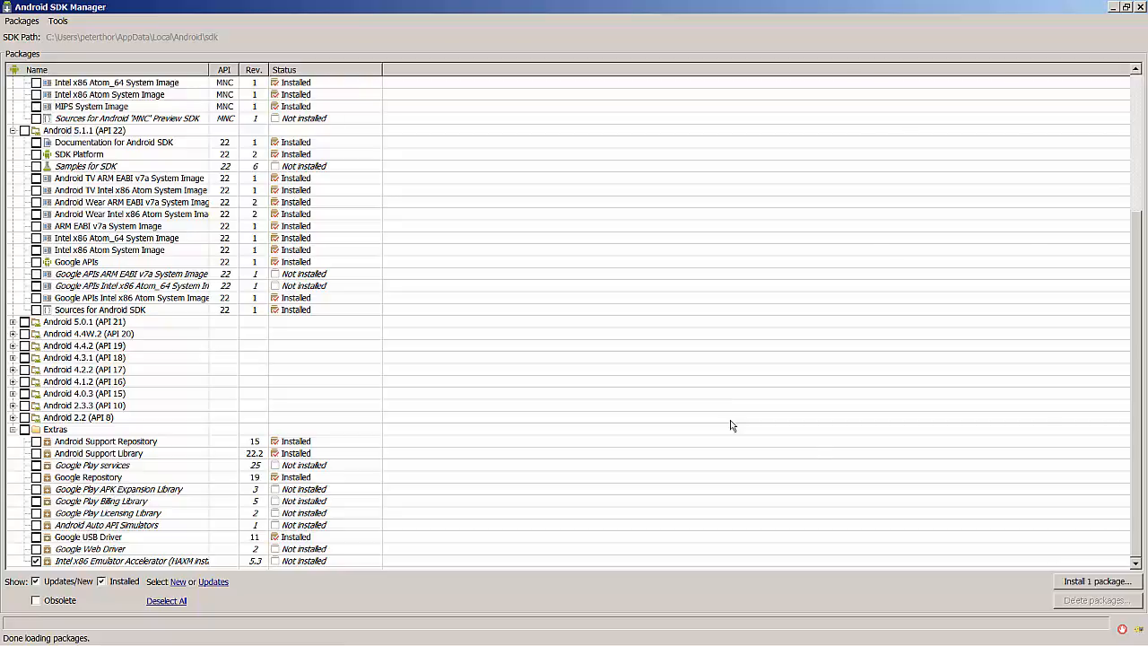
Install the remaining Intel x86 Emulator Accelerator package and close the Android SDK Manager.
left_click(1103, 583)
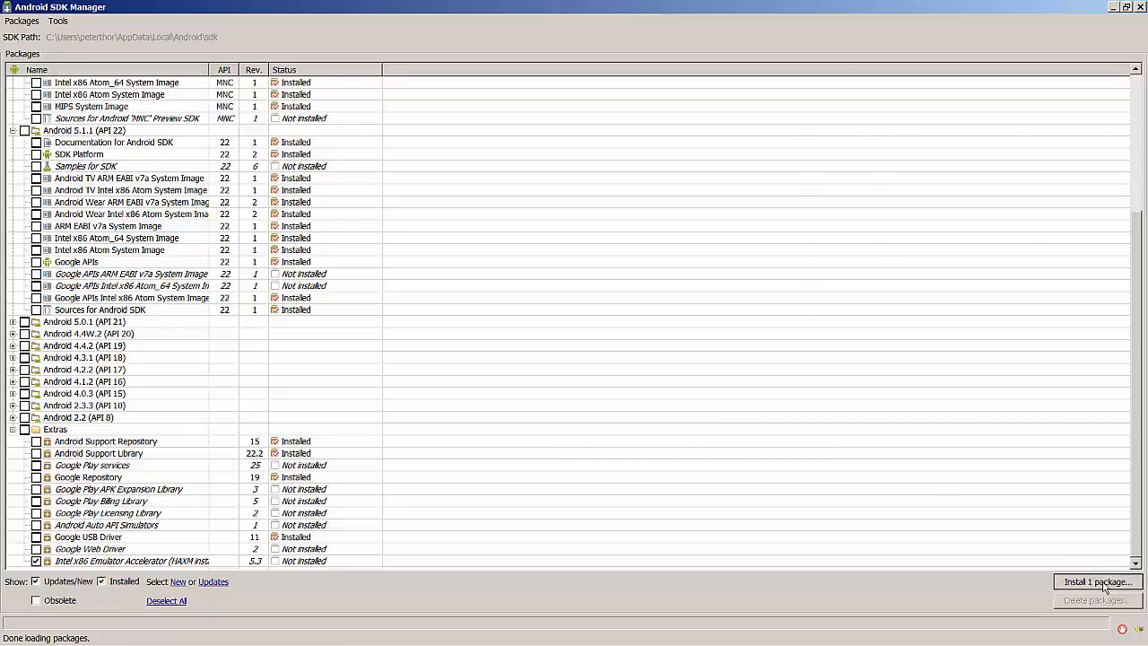
left_click(706, 401)
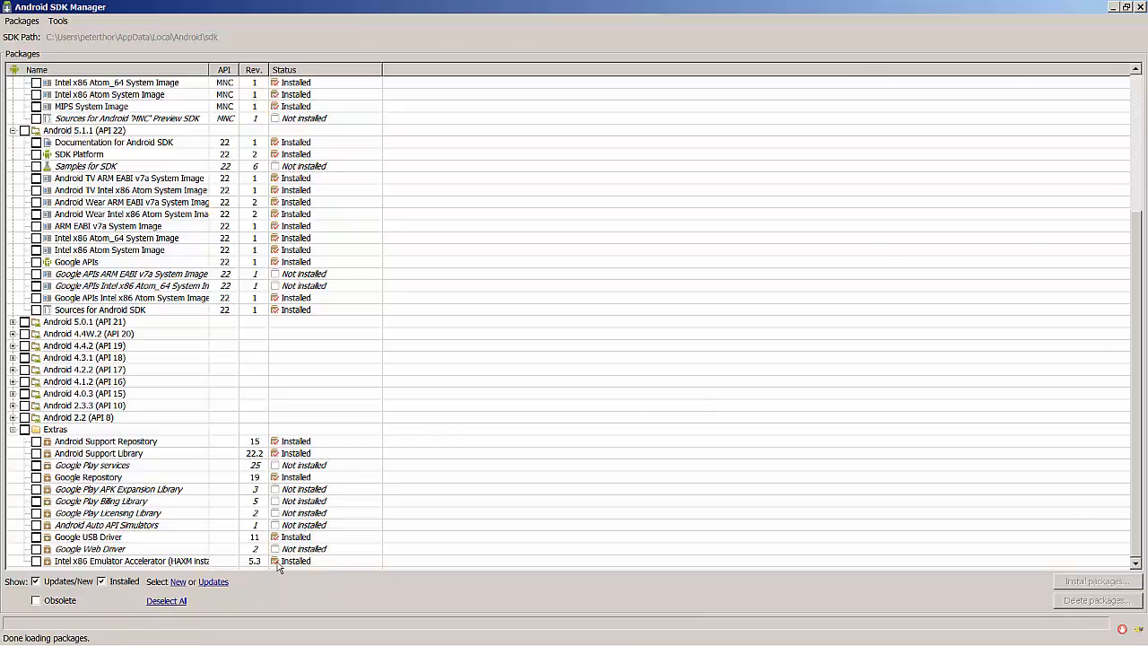
left_click(1139, 7)
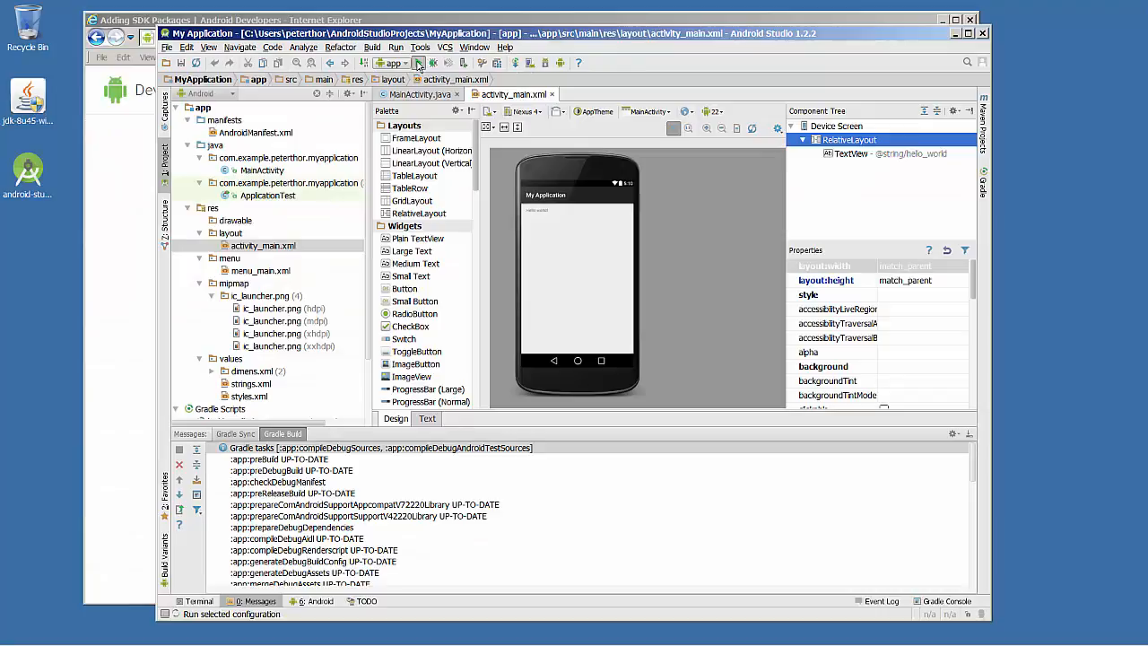
Run the app configuration on a launched emulator using the Nexus 5 API 22 x86 virtual device.
left_click(418, 63)
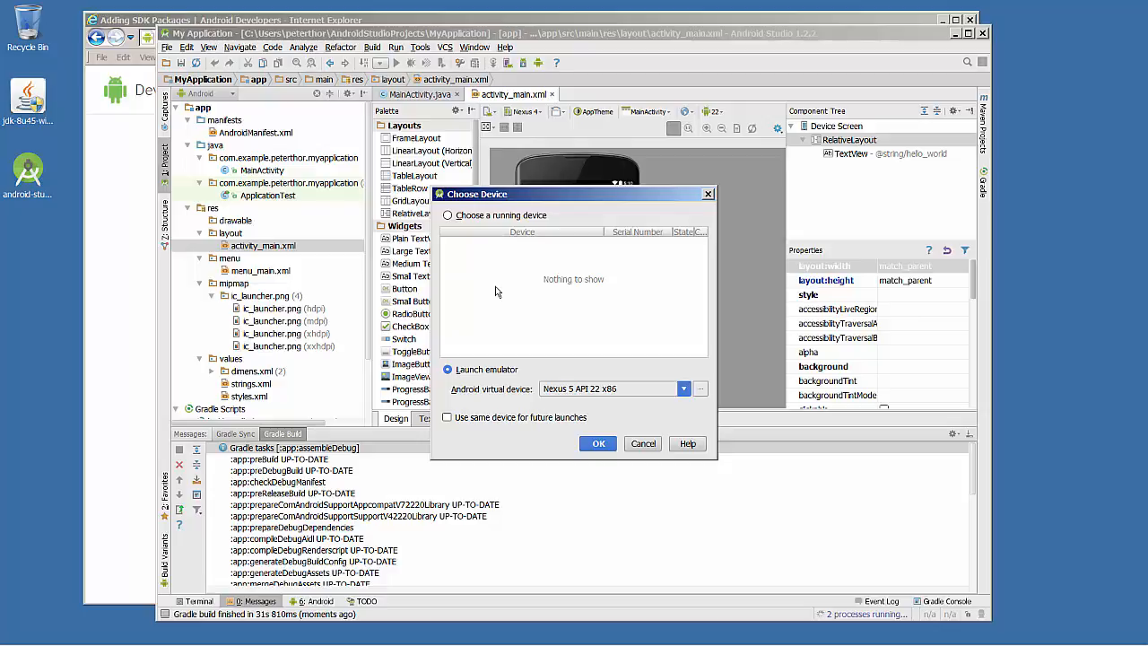
left_click(684, 389)
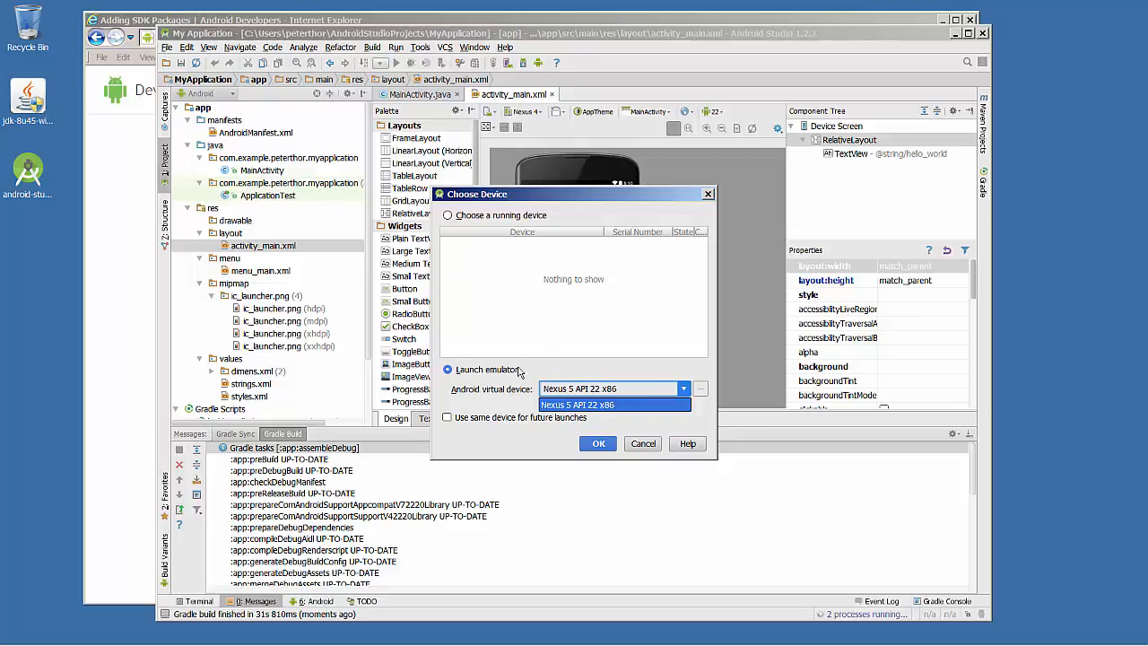
left_click(618, 418)
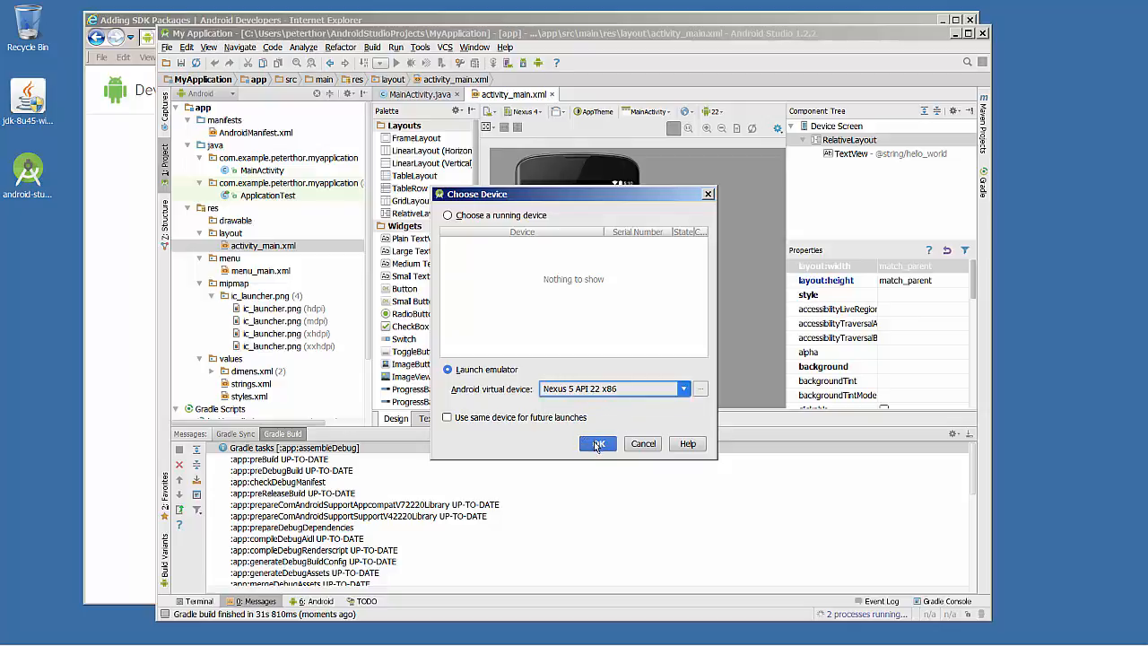
left_click(598, 445)
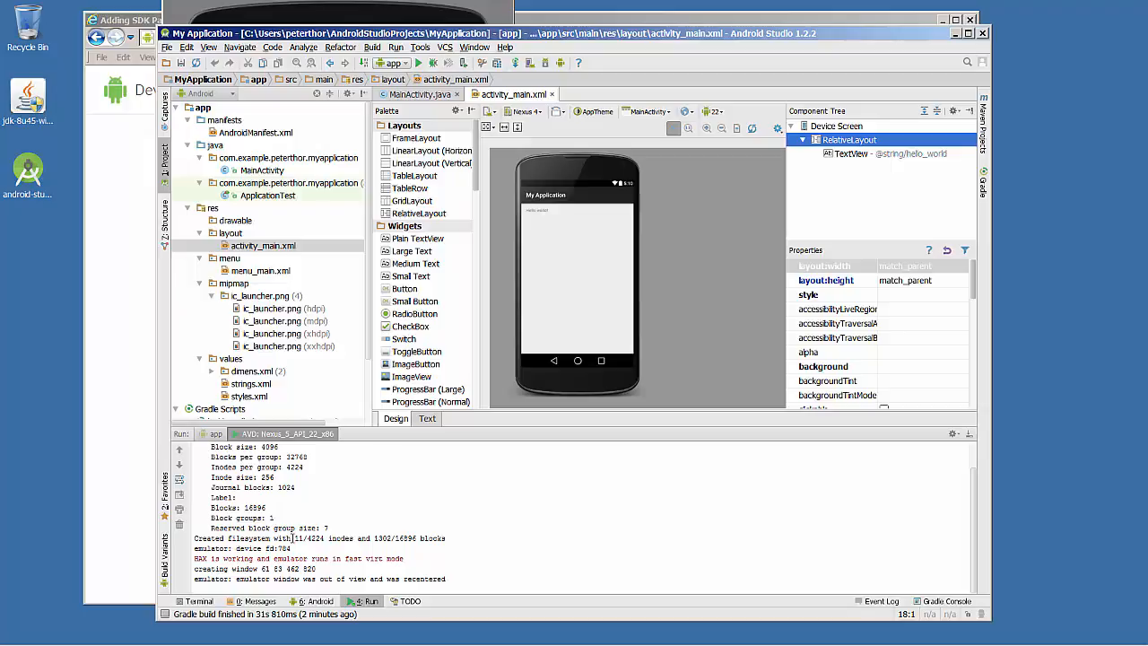
Bring the Nexus 5 emulator window forward, reposition it fully inside the desktop, and unlock its lock screen.
left_click(215, 9)
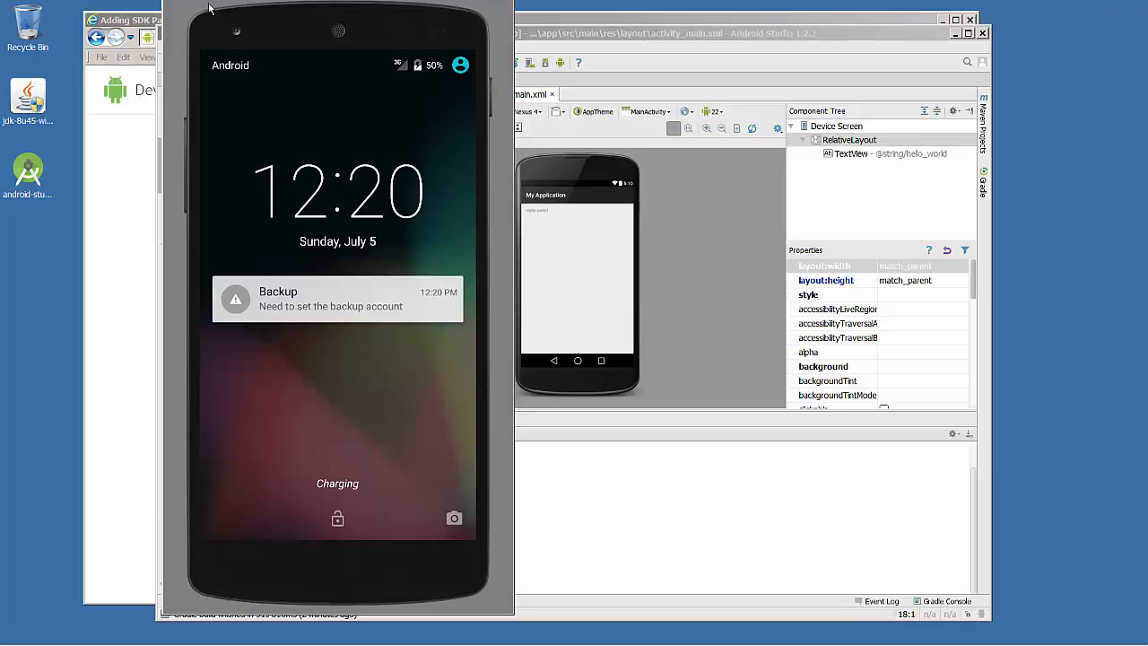
key("alt+space")
key("Down")
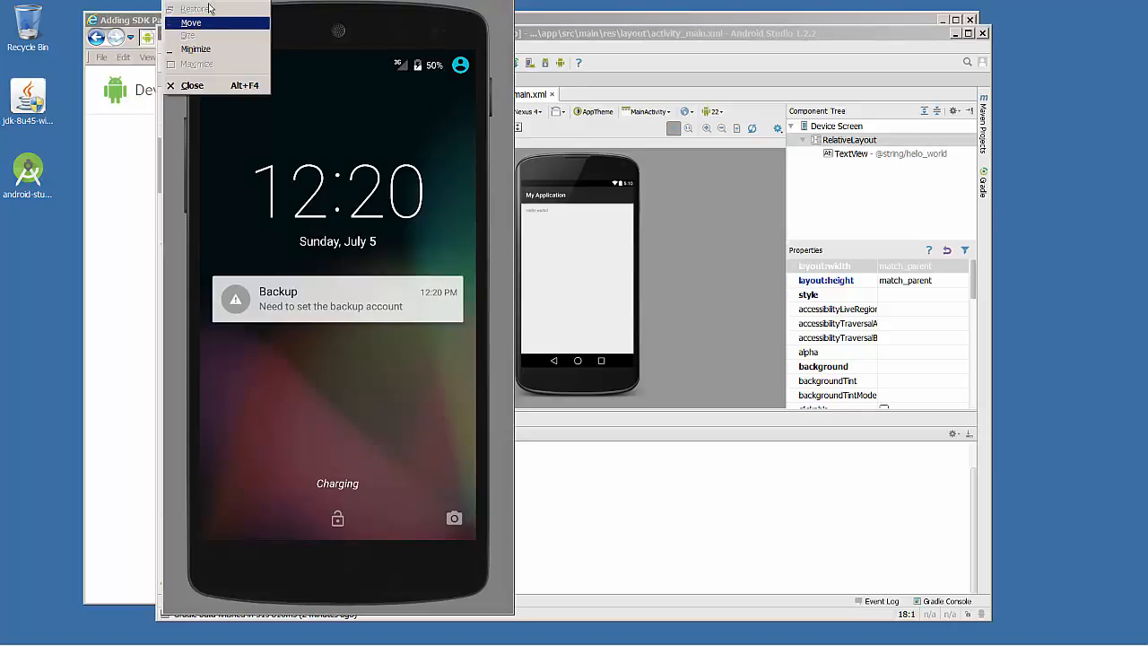
key("Down")
key("Down")
key("Down")
key("Down")
key("Down")
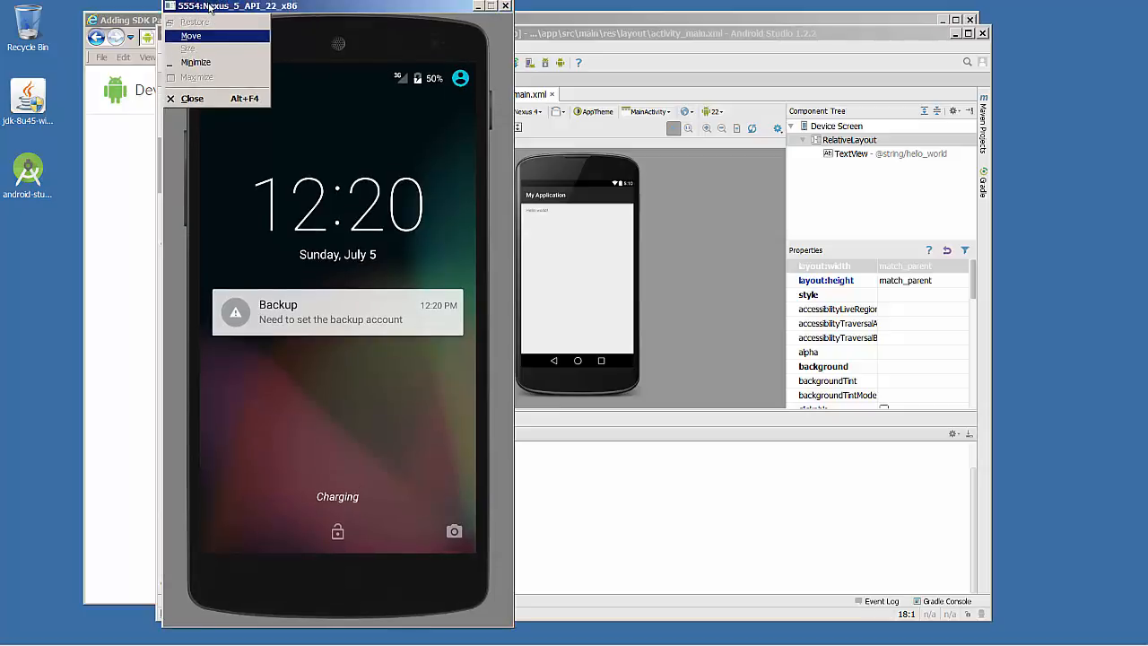
key("Right")
key("Right")
key("Right")
key("Right")
key("Right")
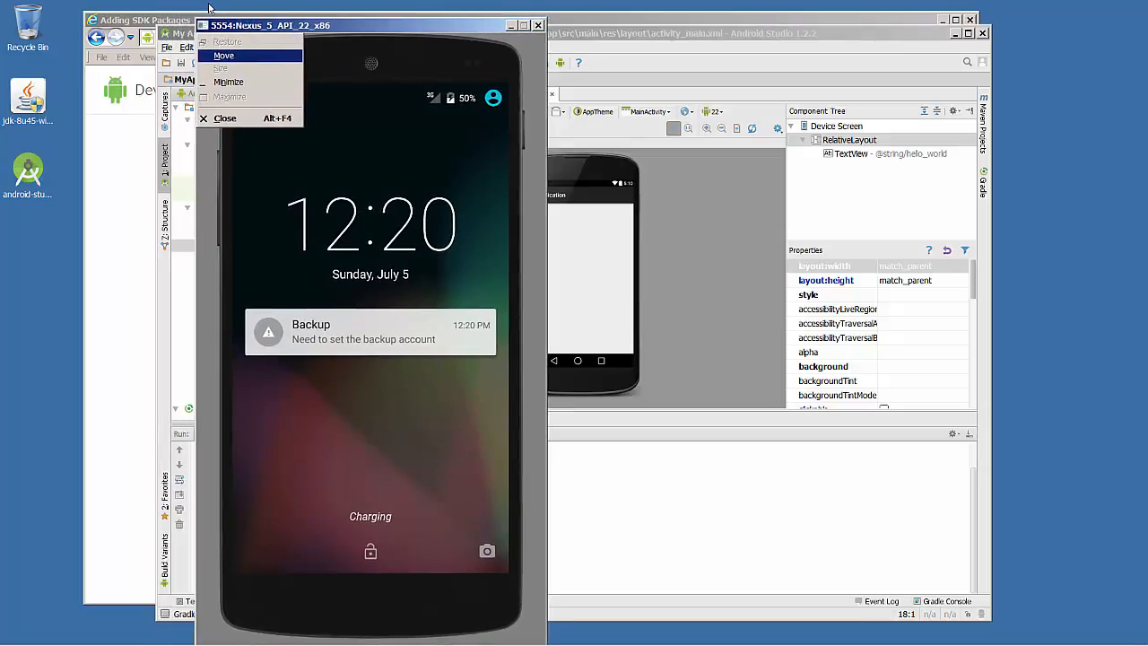
key("Return")
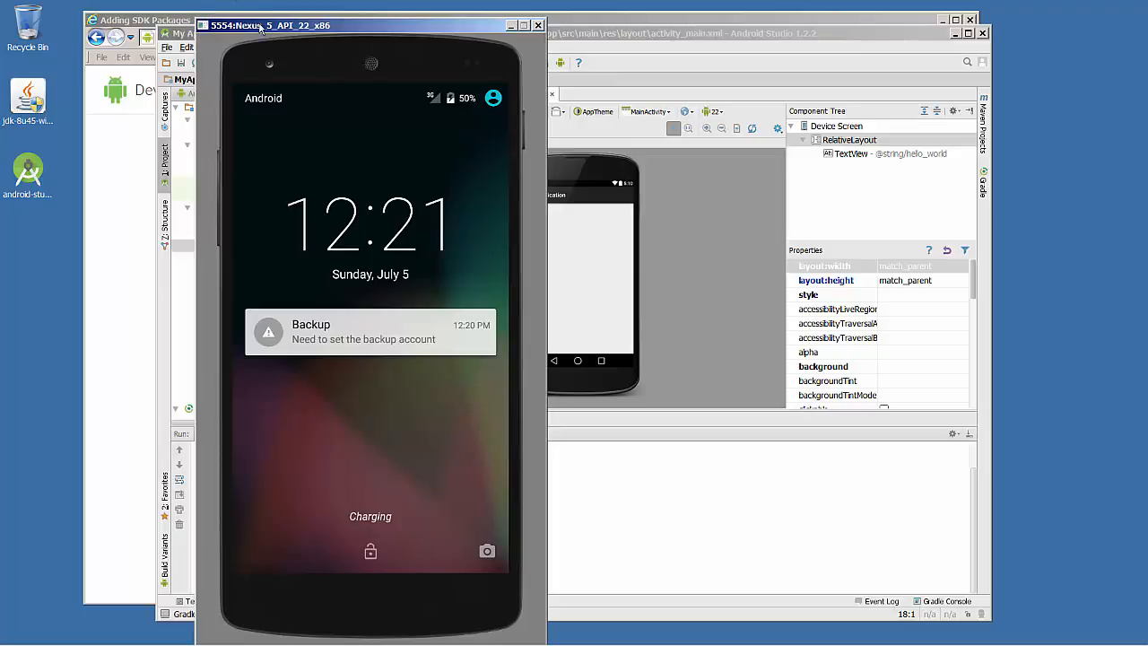
left_click_drag(265, 33, 267, 22)
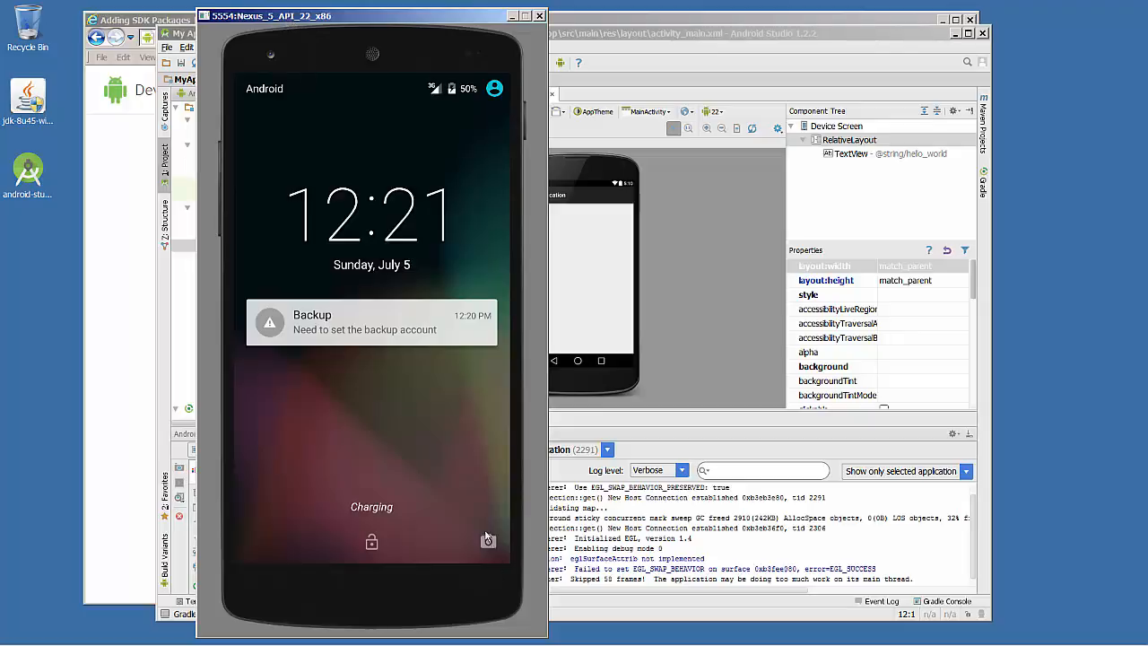
left_click_drag(487, 536, 281, 315)
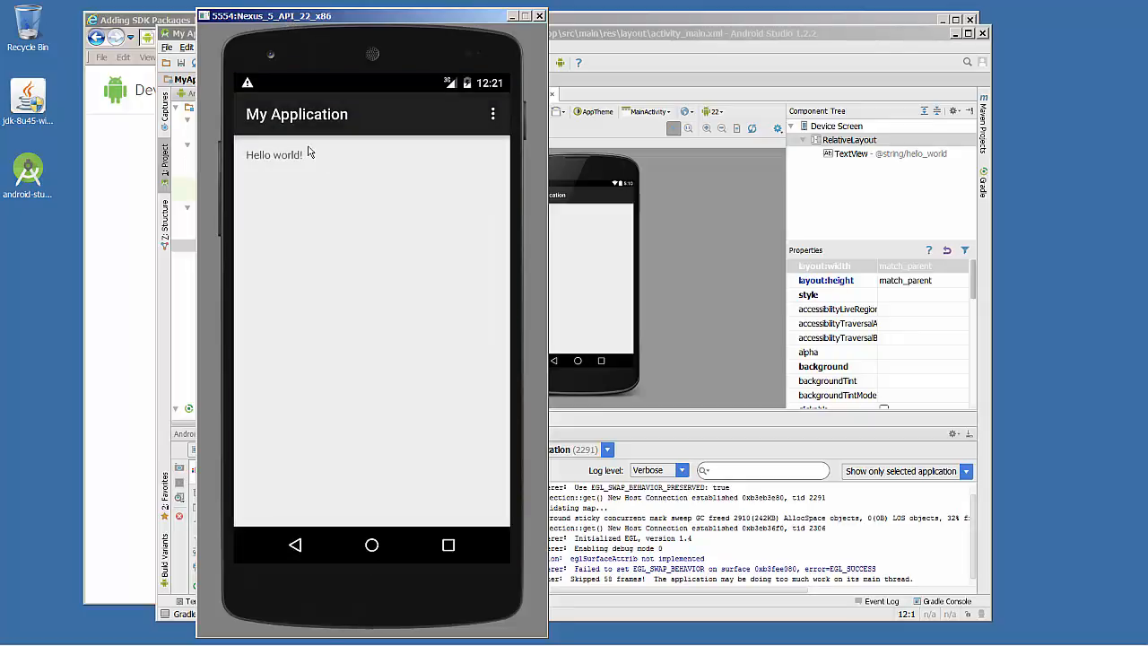
Switch back to Android Studio and open the MainActivity class from the project tree.
left_click(628, 38)
left_click(261, 172)
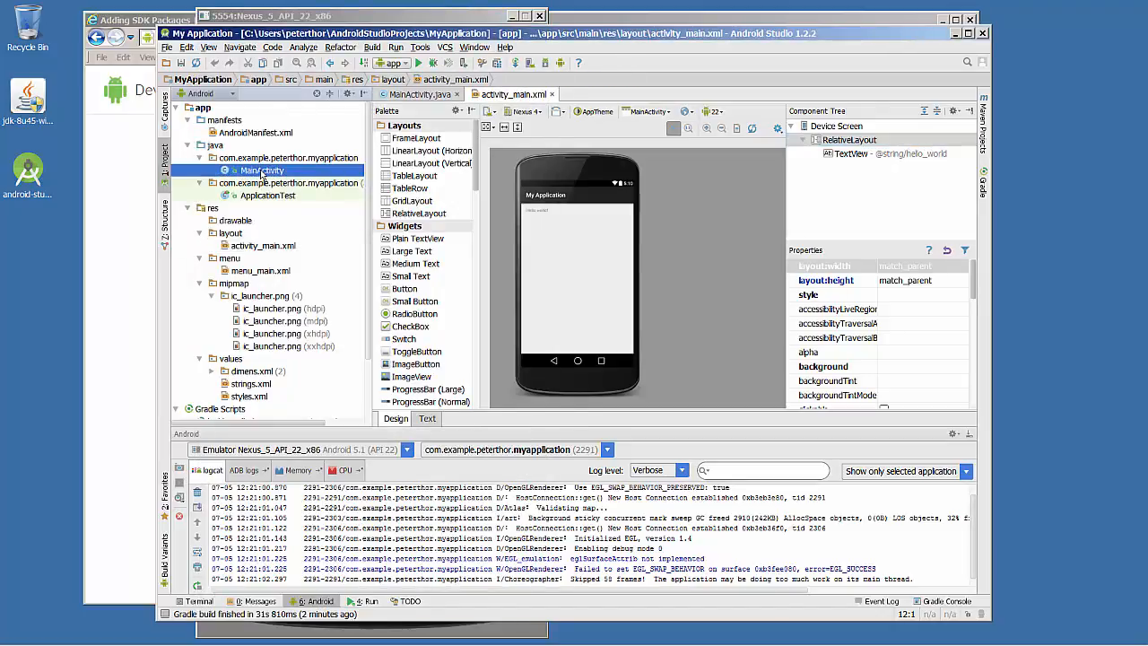
double_click(261, 172)
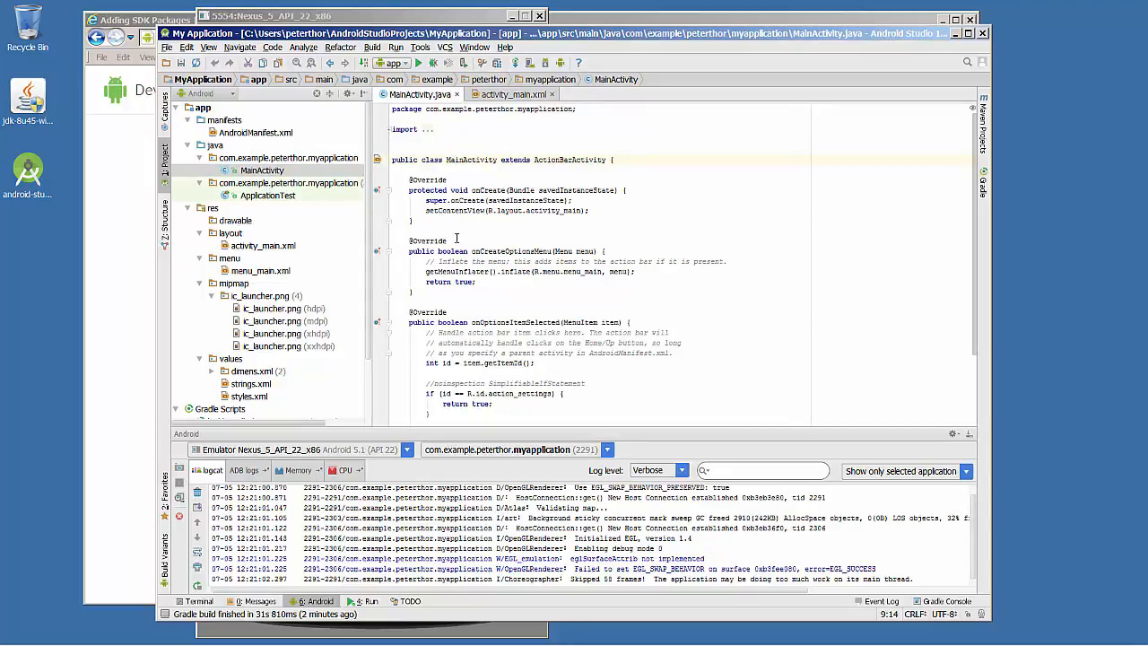
Open strings.xml, select the "Hello world!" text of the hello_world string, and compare it with the app in the emulator.
double_click(248, 383)
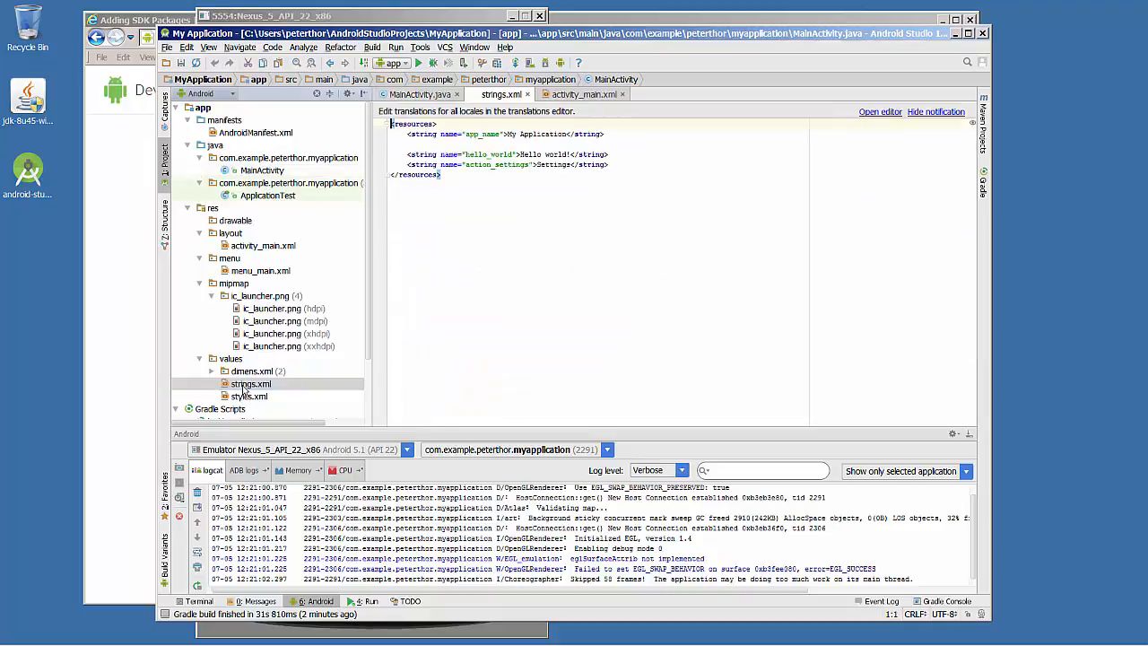
left_click_drag(519, 153, 570, 154)
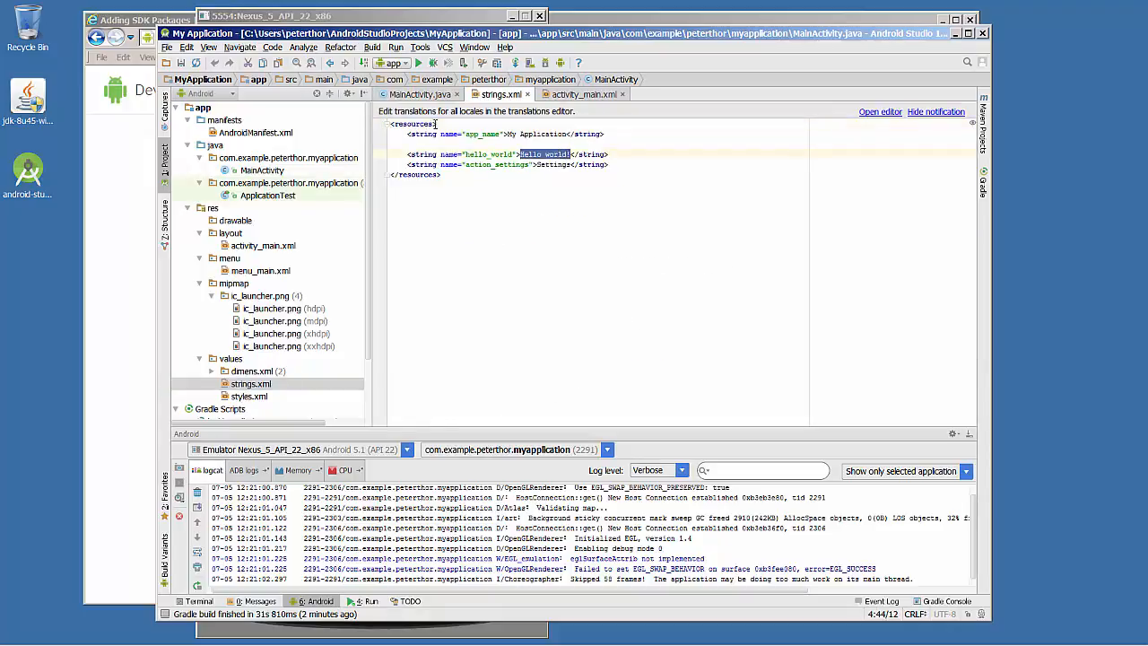
left_click(504, 632)
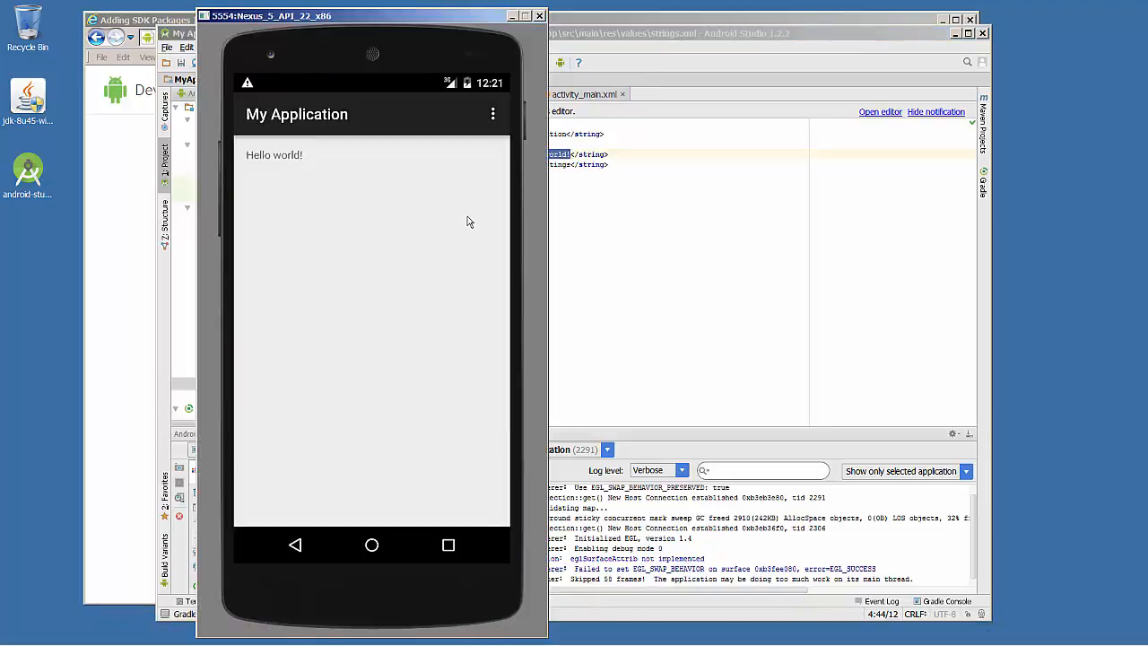